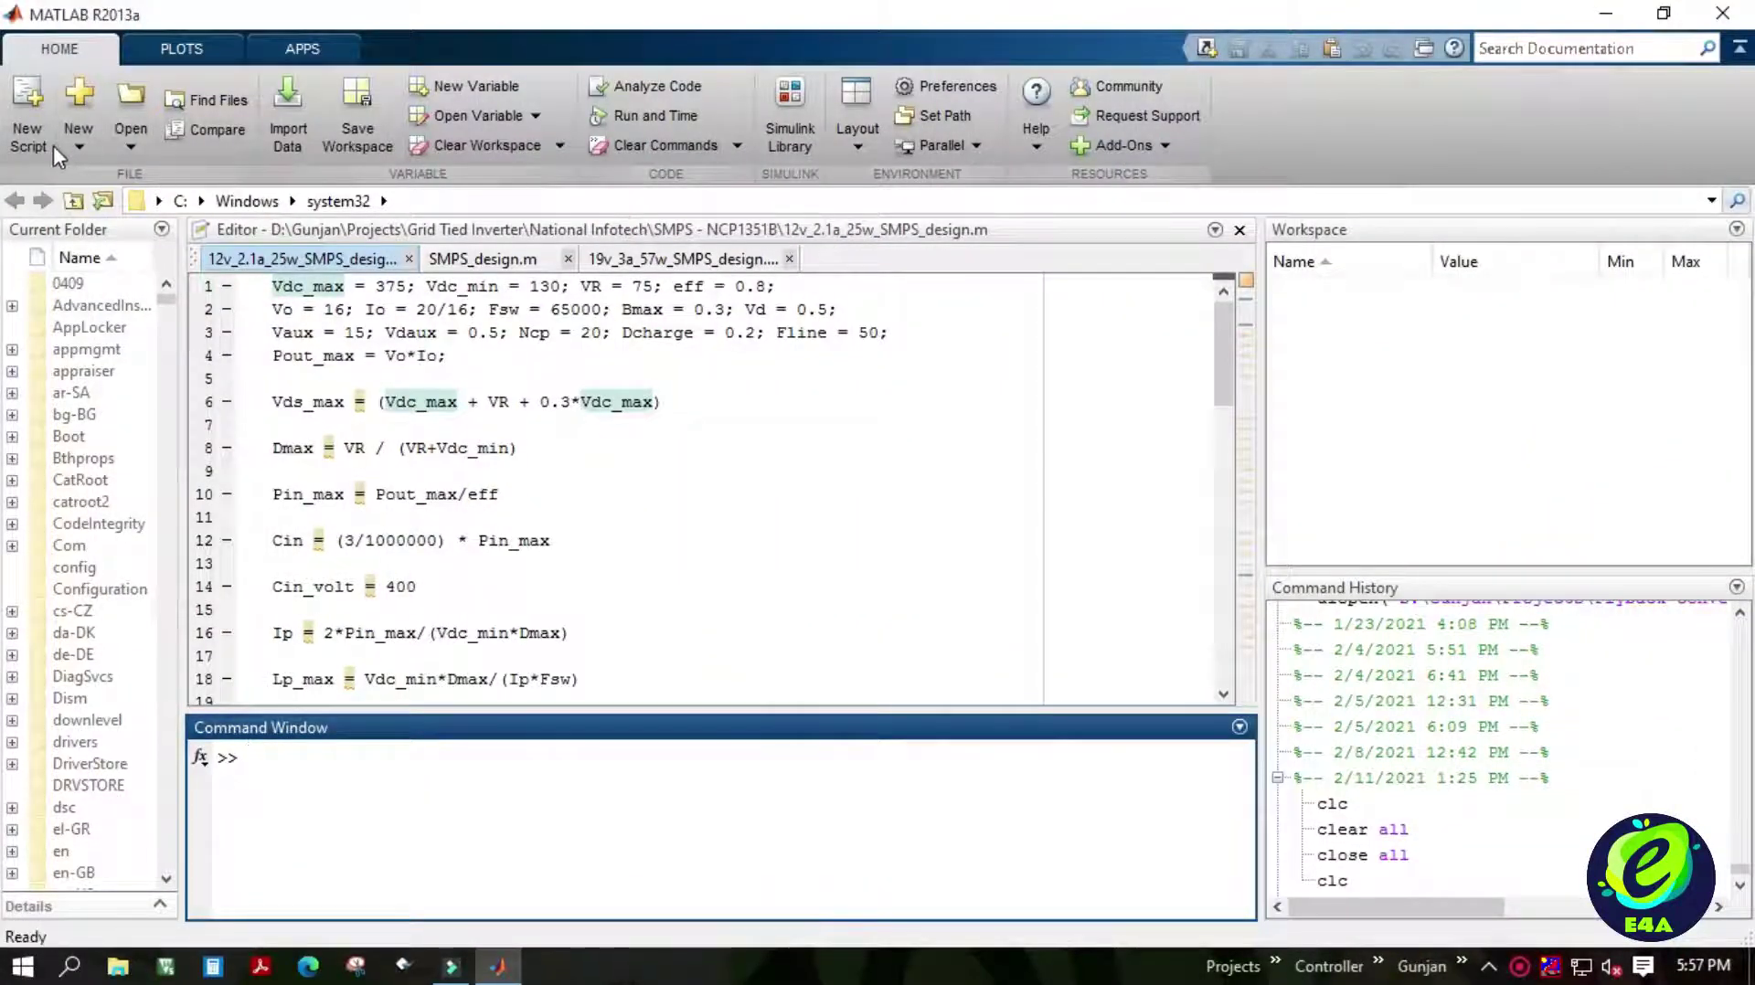
Create a new blank Simulink model from the Home tab and maximize its window.
click(78, 151)
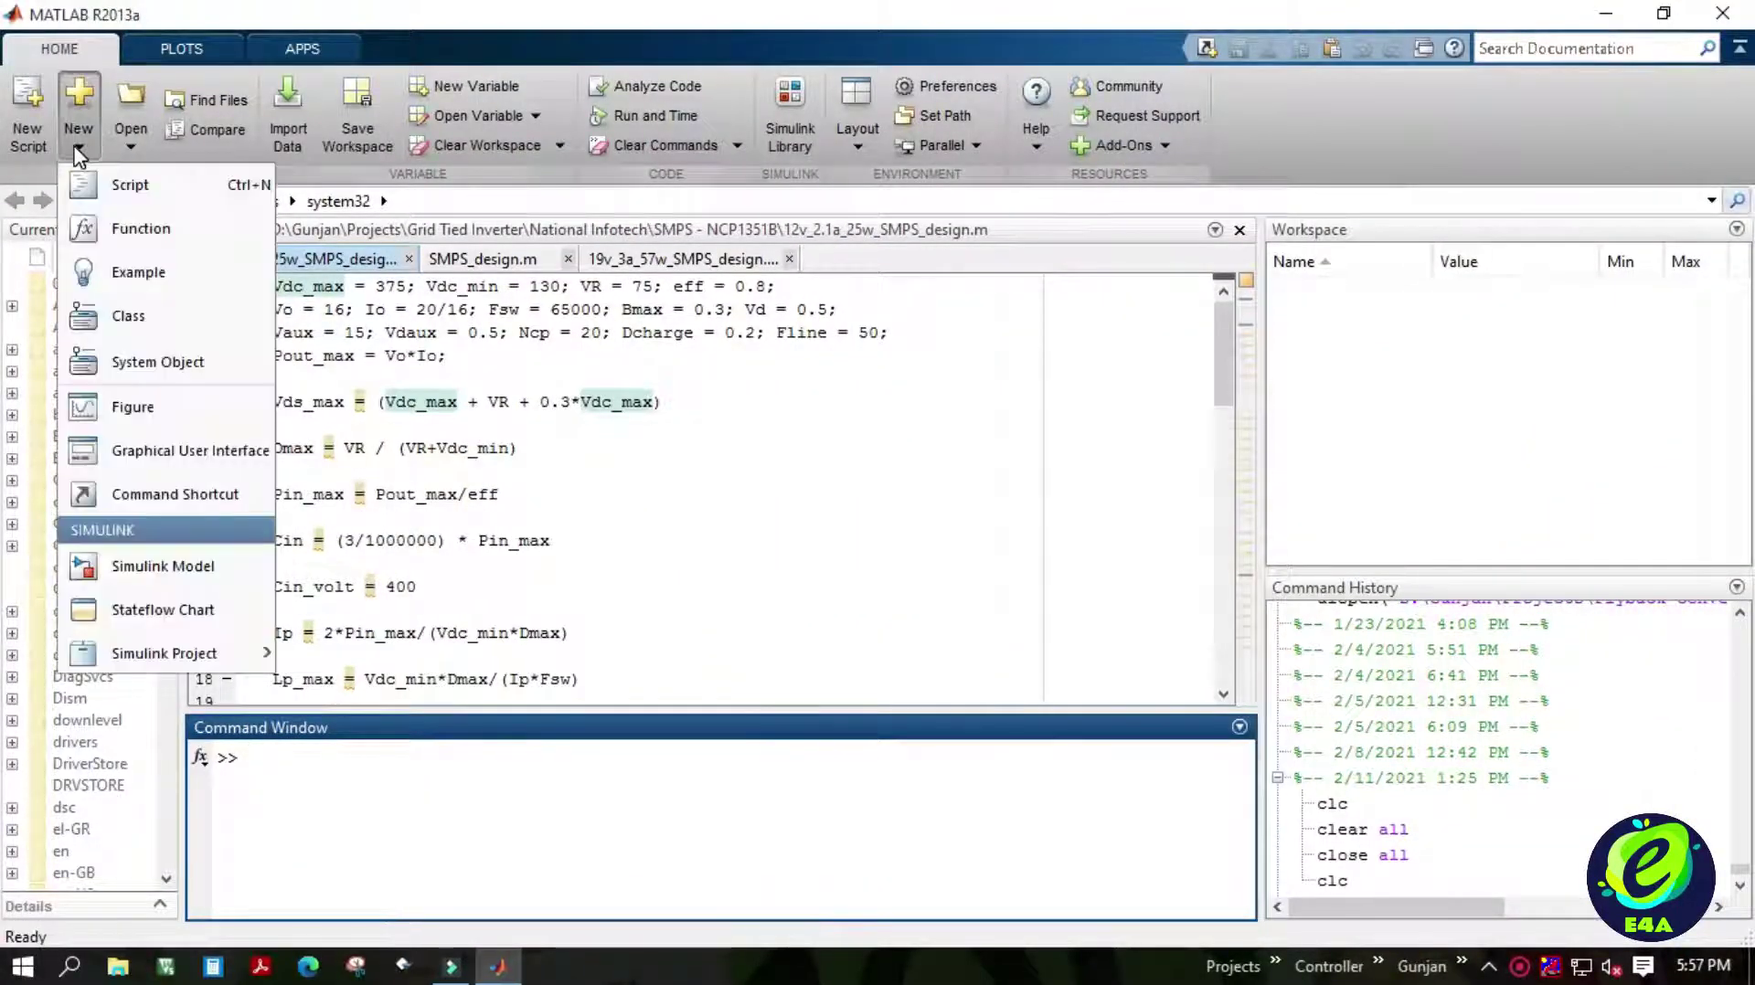
click(144, 569)
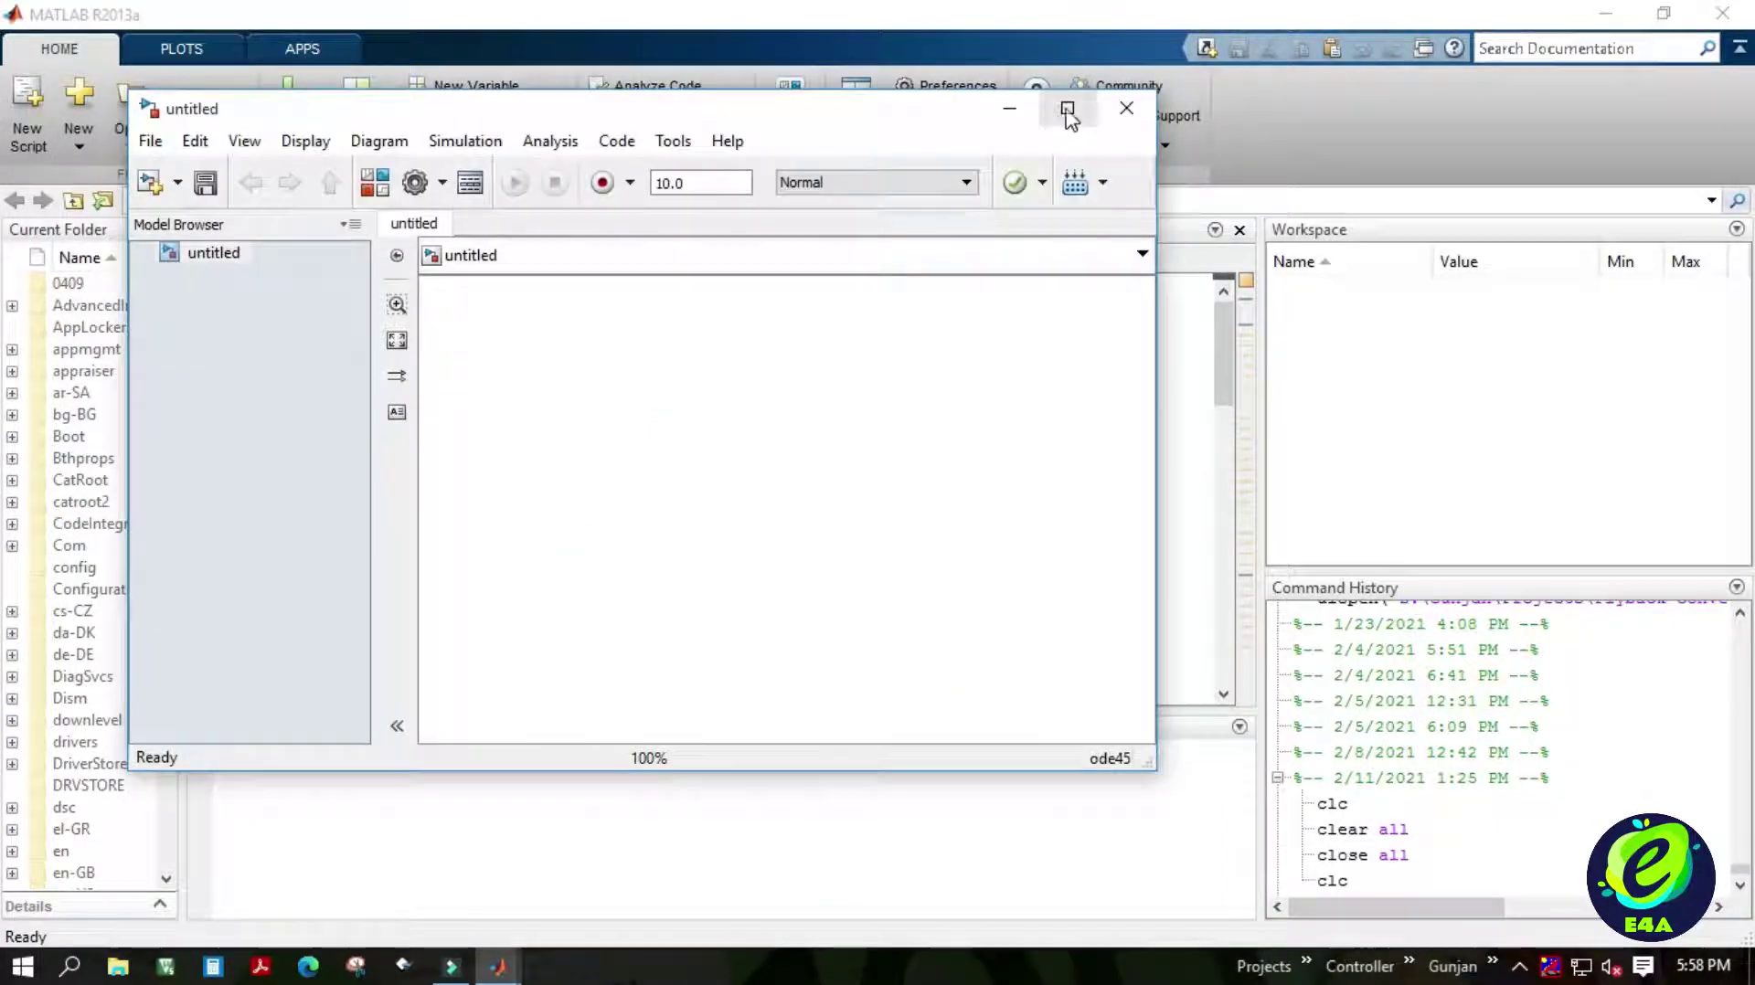
click(1067, 108)
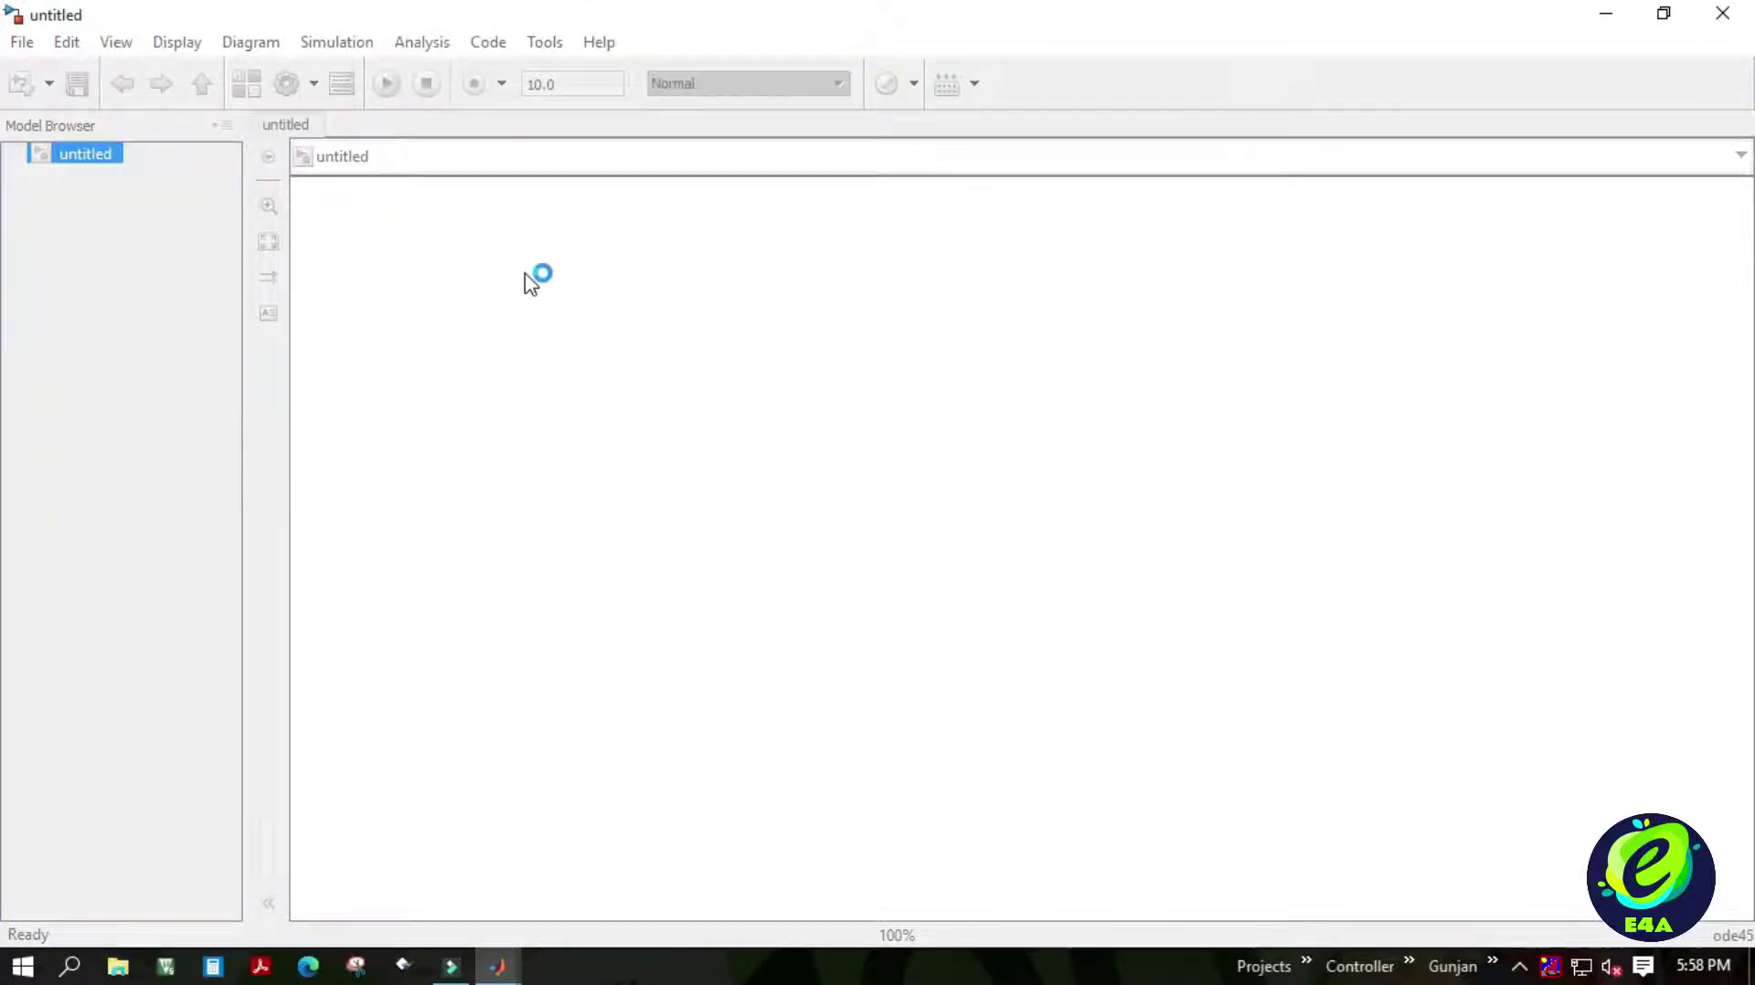
Search the library for 'sawtooth' and add the Sawtooth Generator to the untitled model.
click(262, 76)
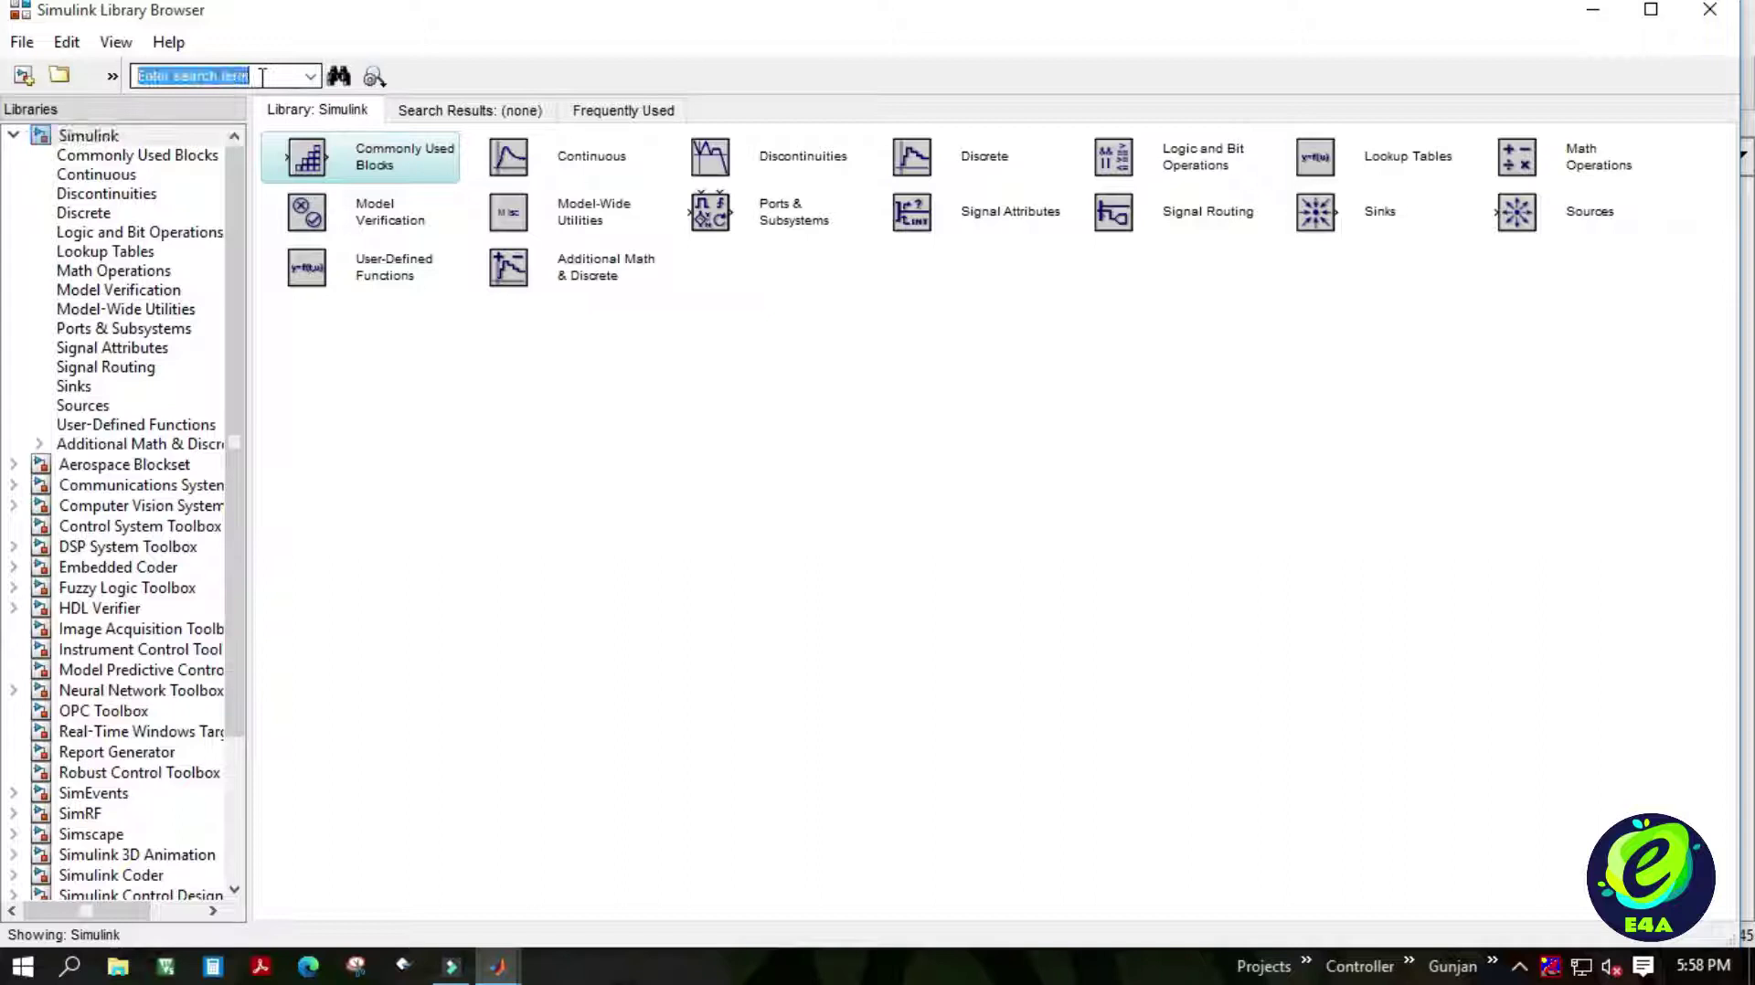
text(sawtooth)
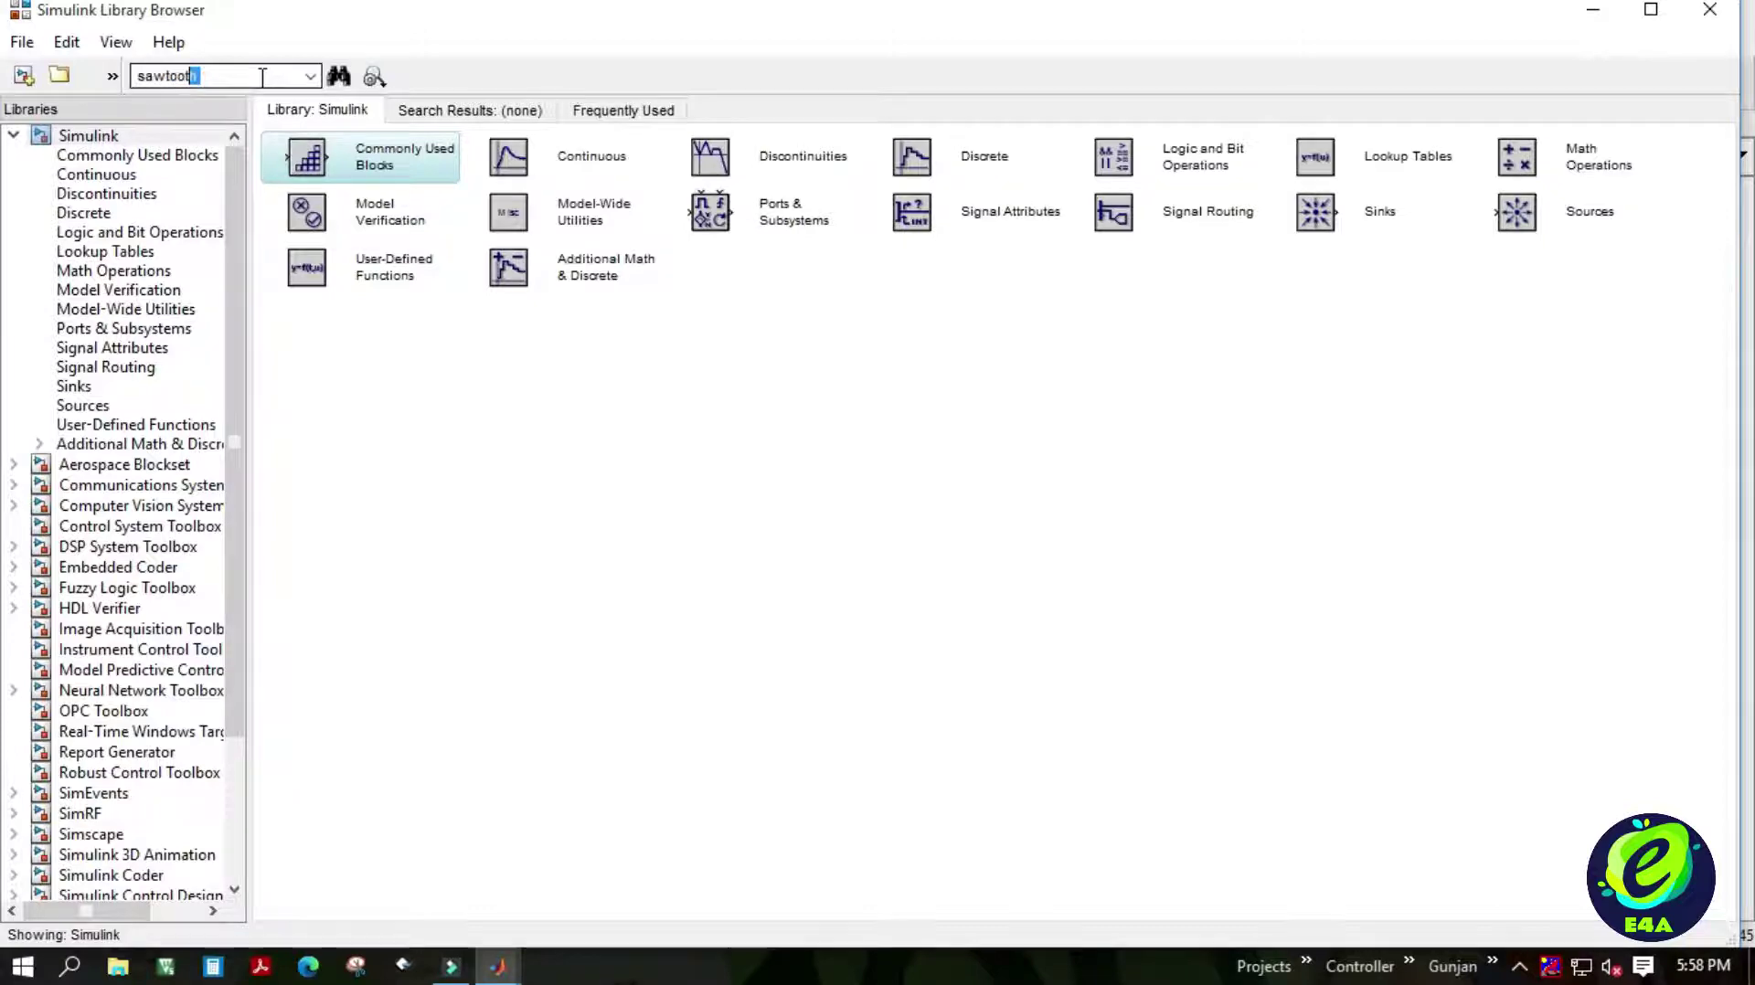
key(Return)
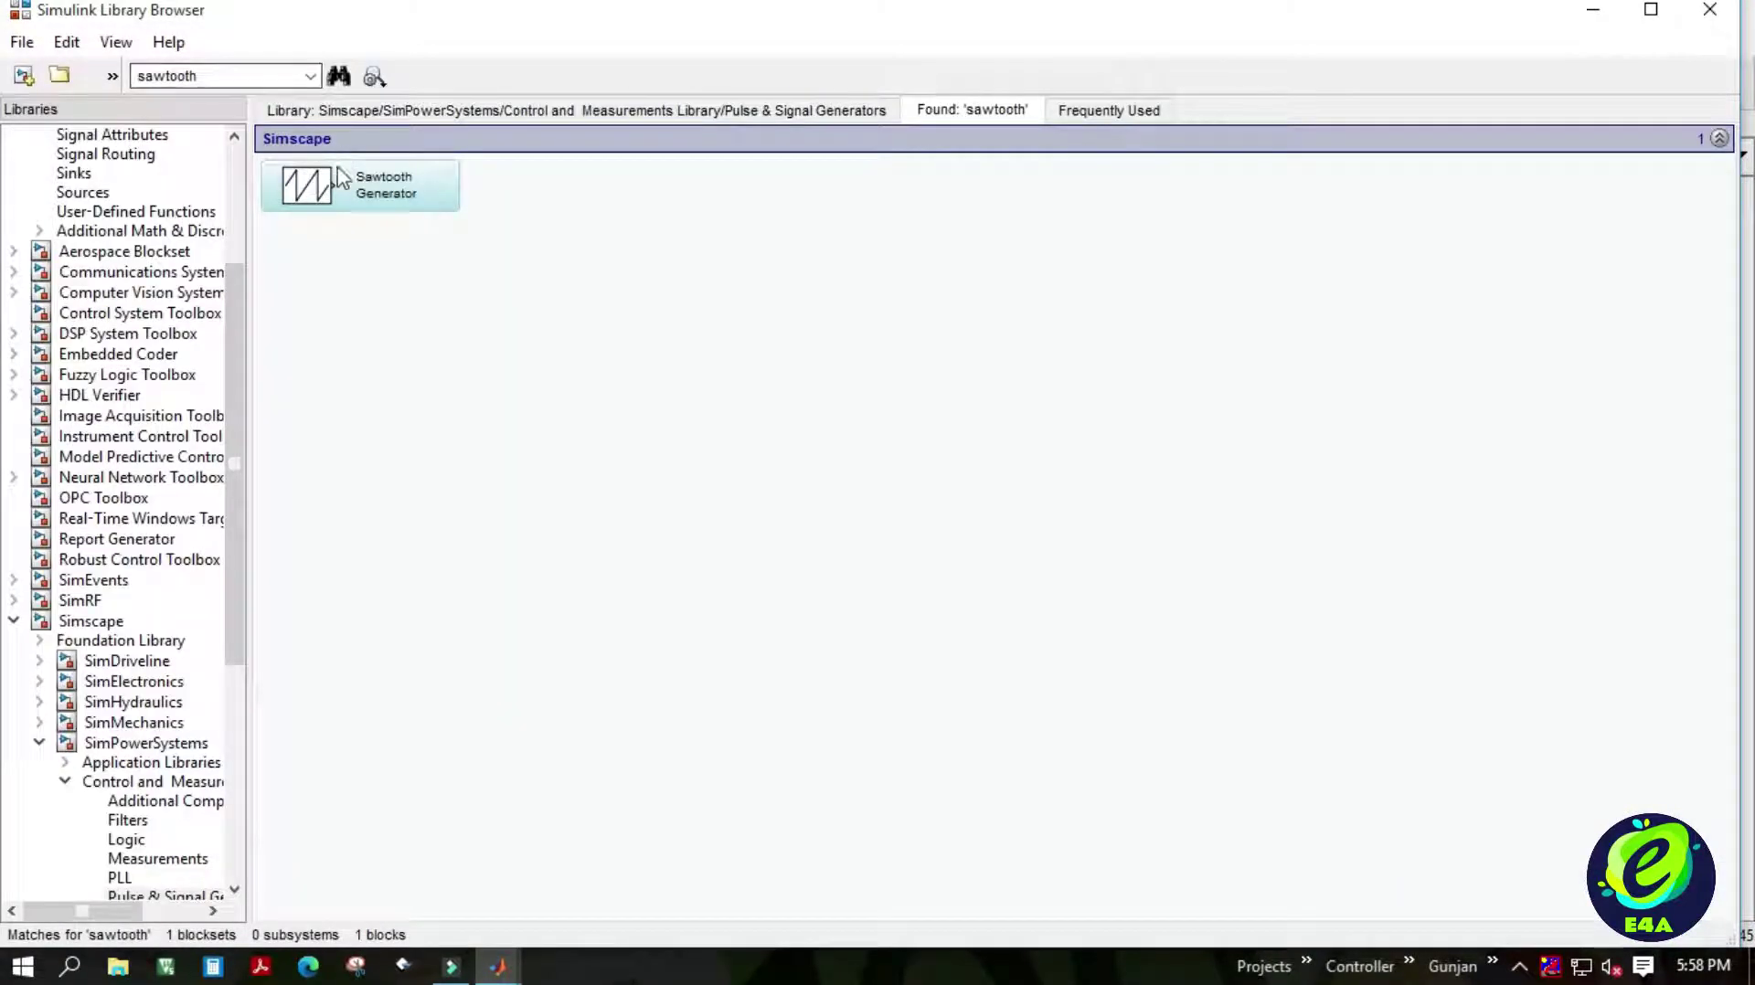
right_click(352, 187)
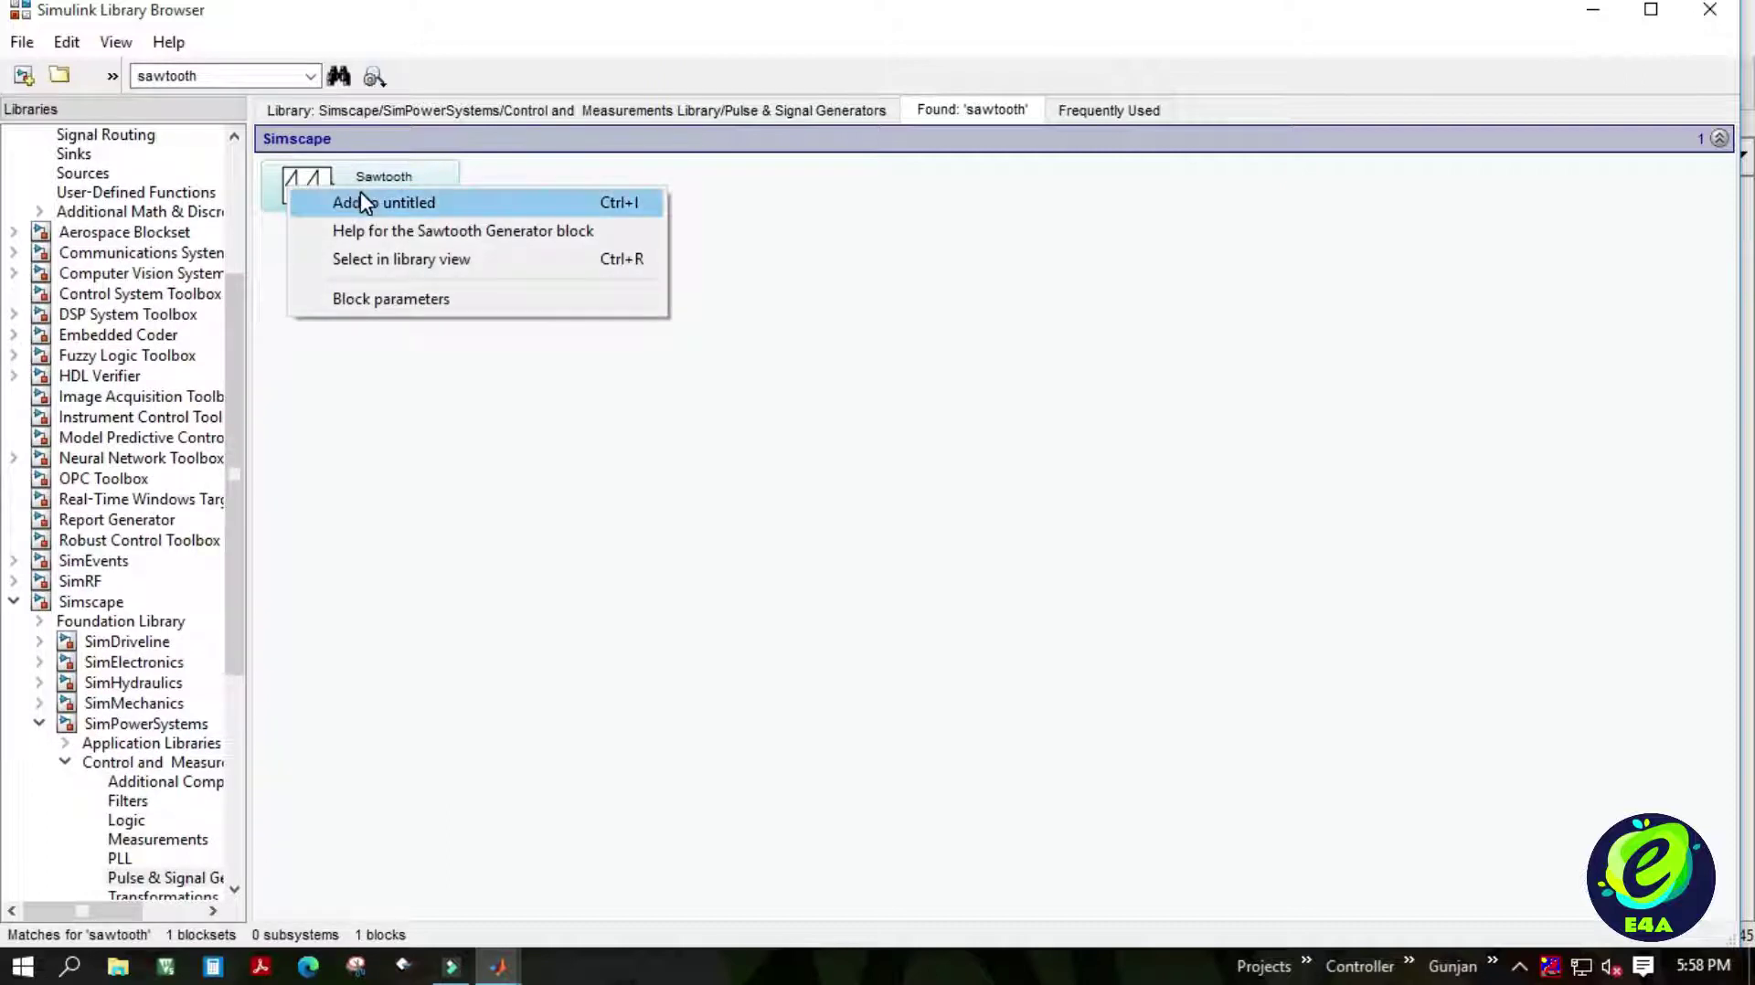
click(364, 202)
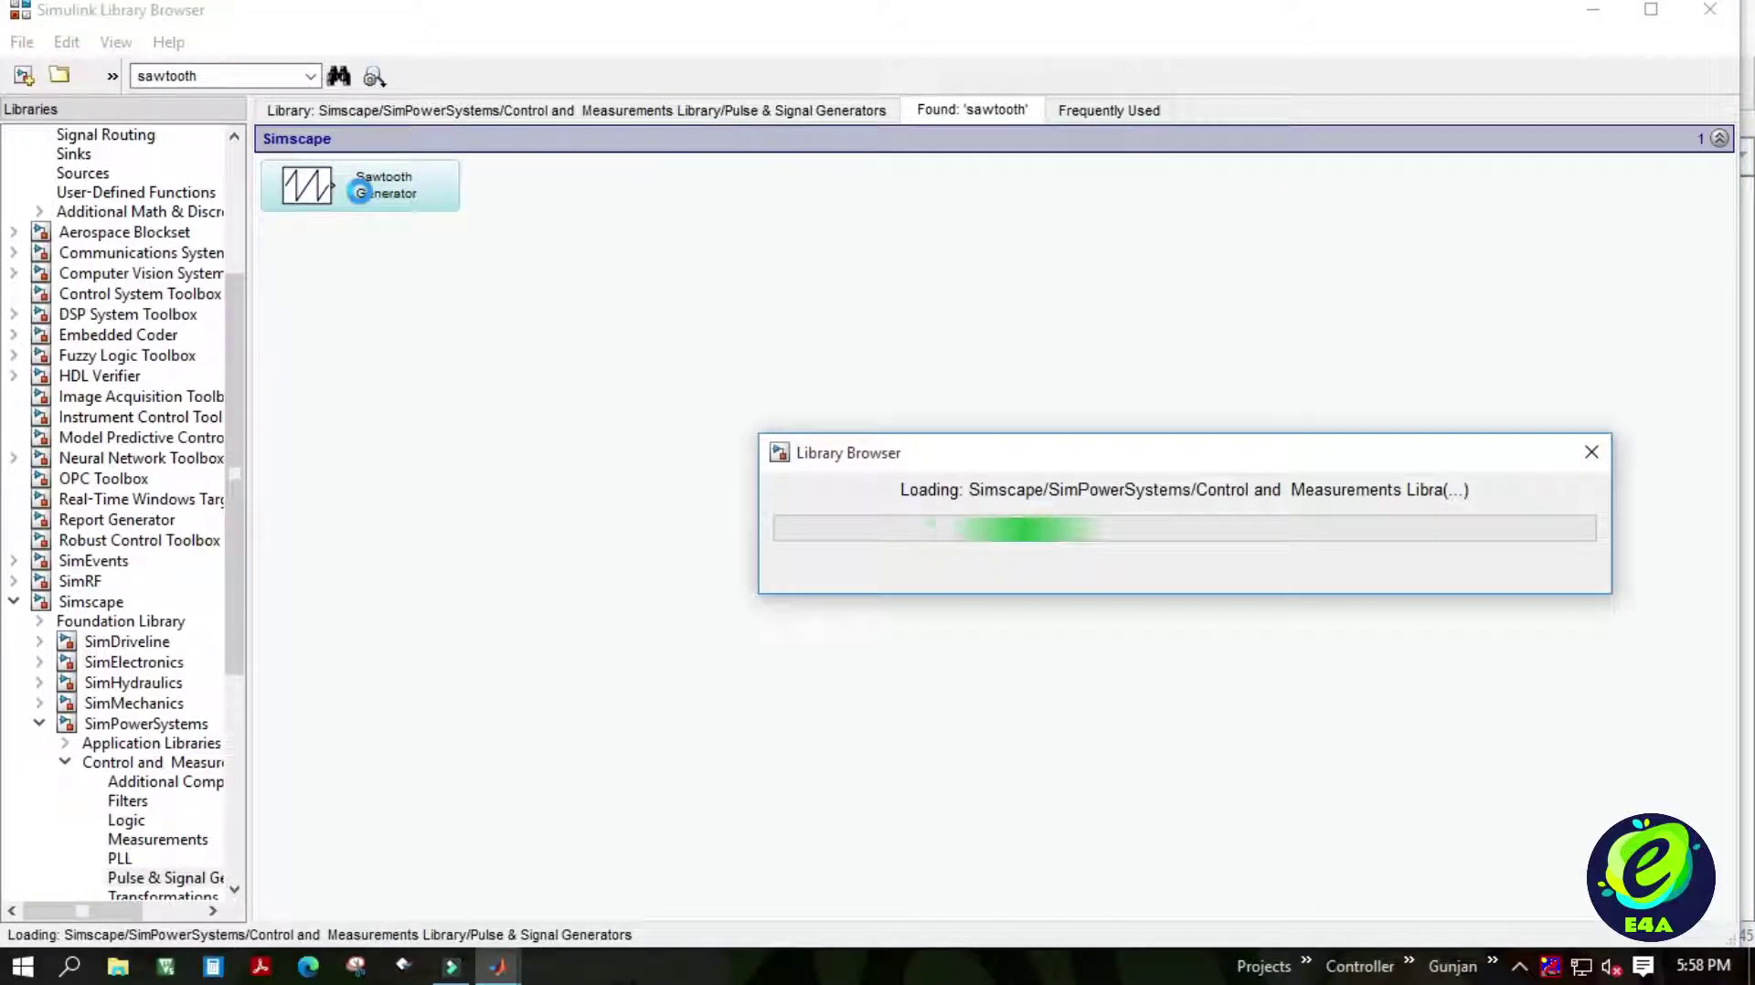
Search for 'constant', then find the Relational Operator block and add it to the model.
double_click(233, 73)
text(constant)
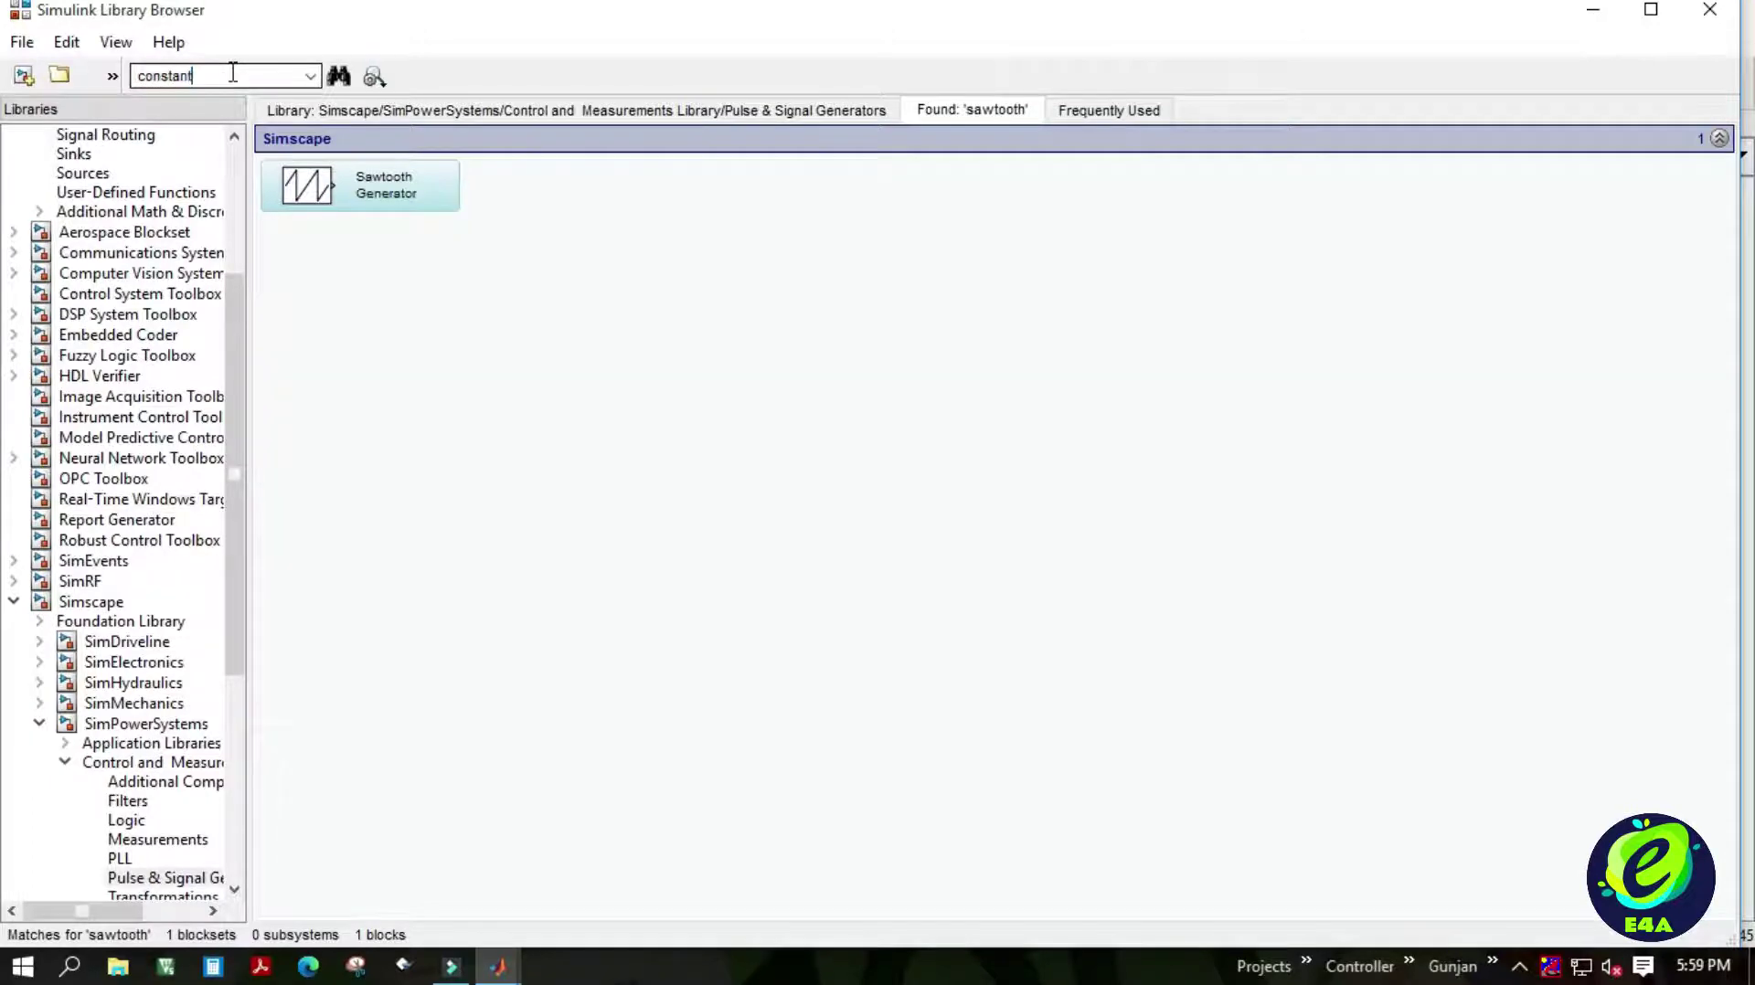
key(Return)
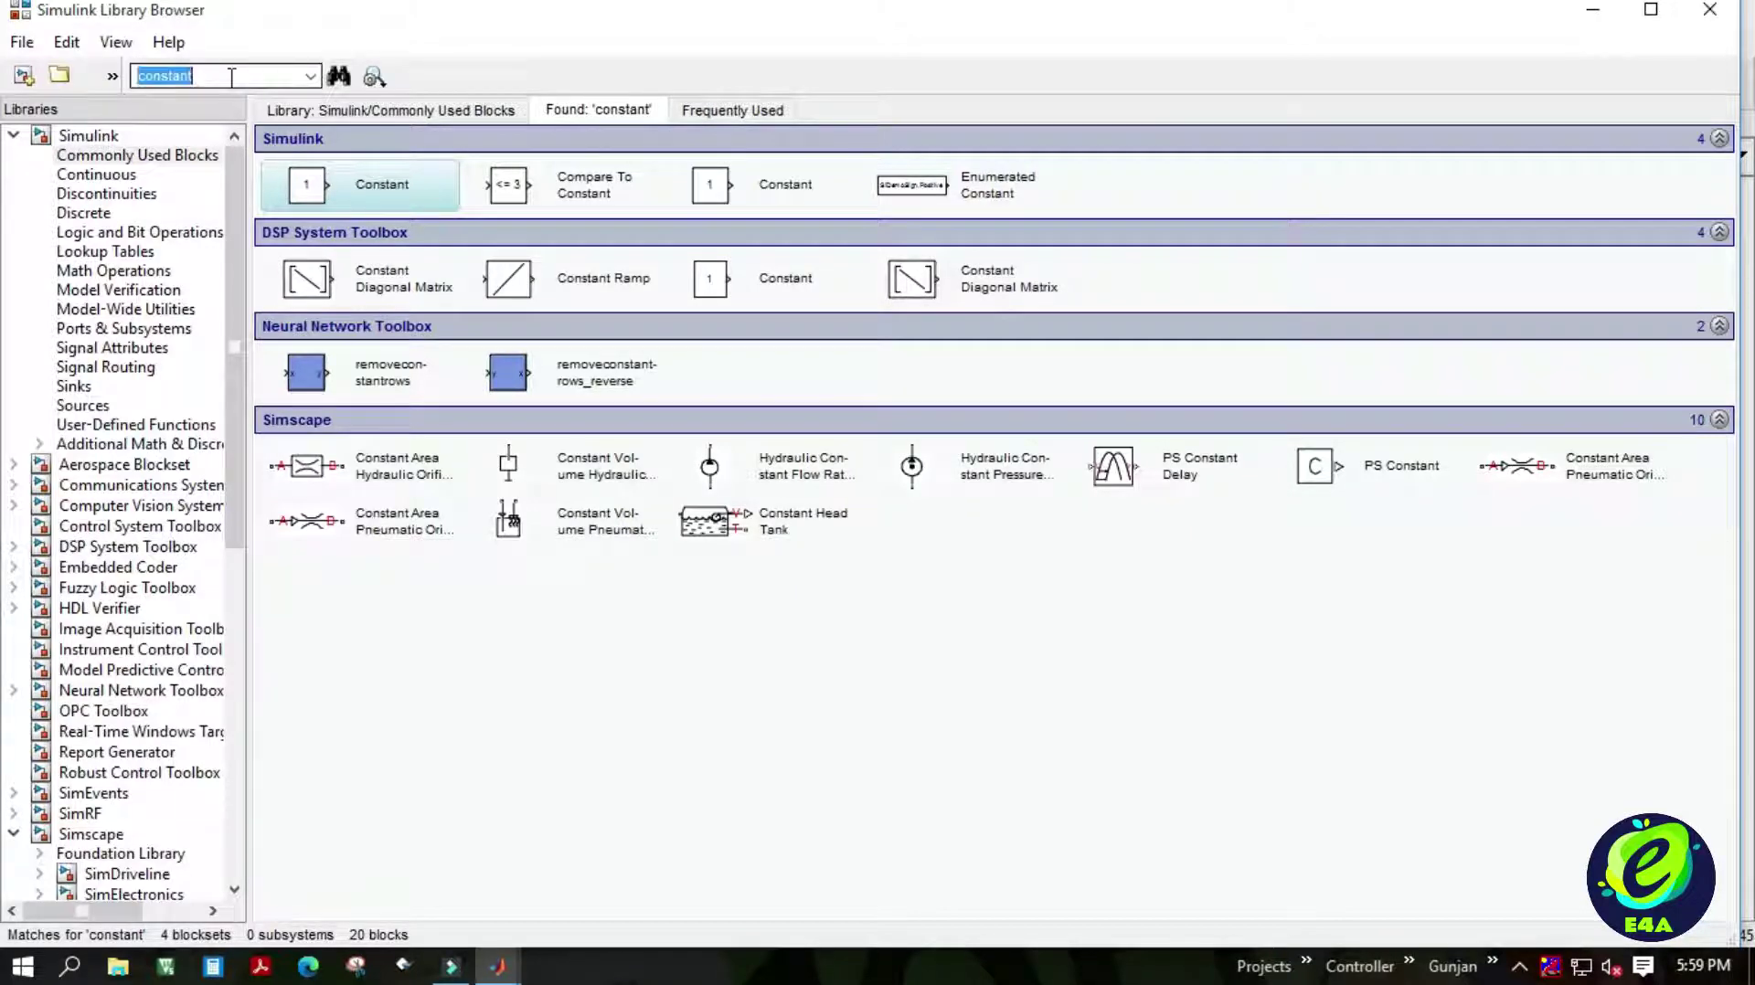
text(relational operator)
key(Return)
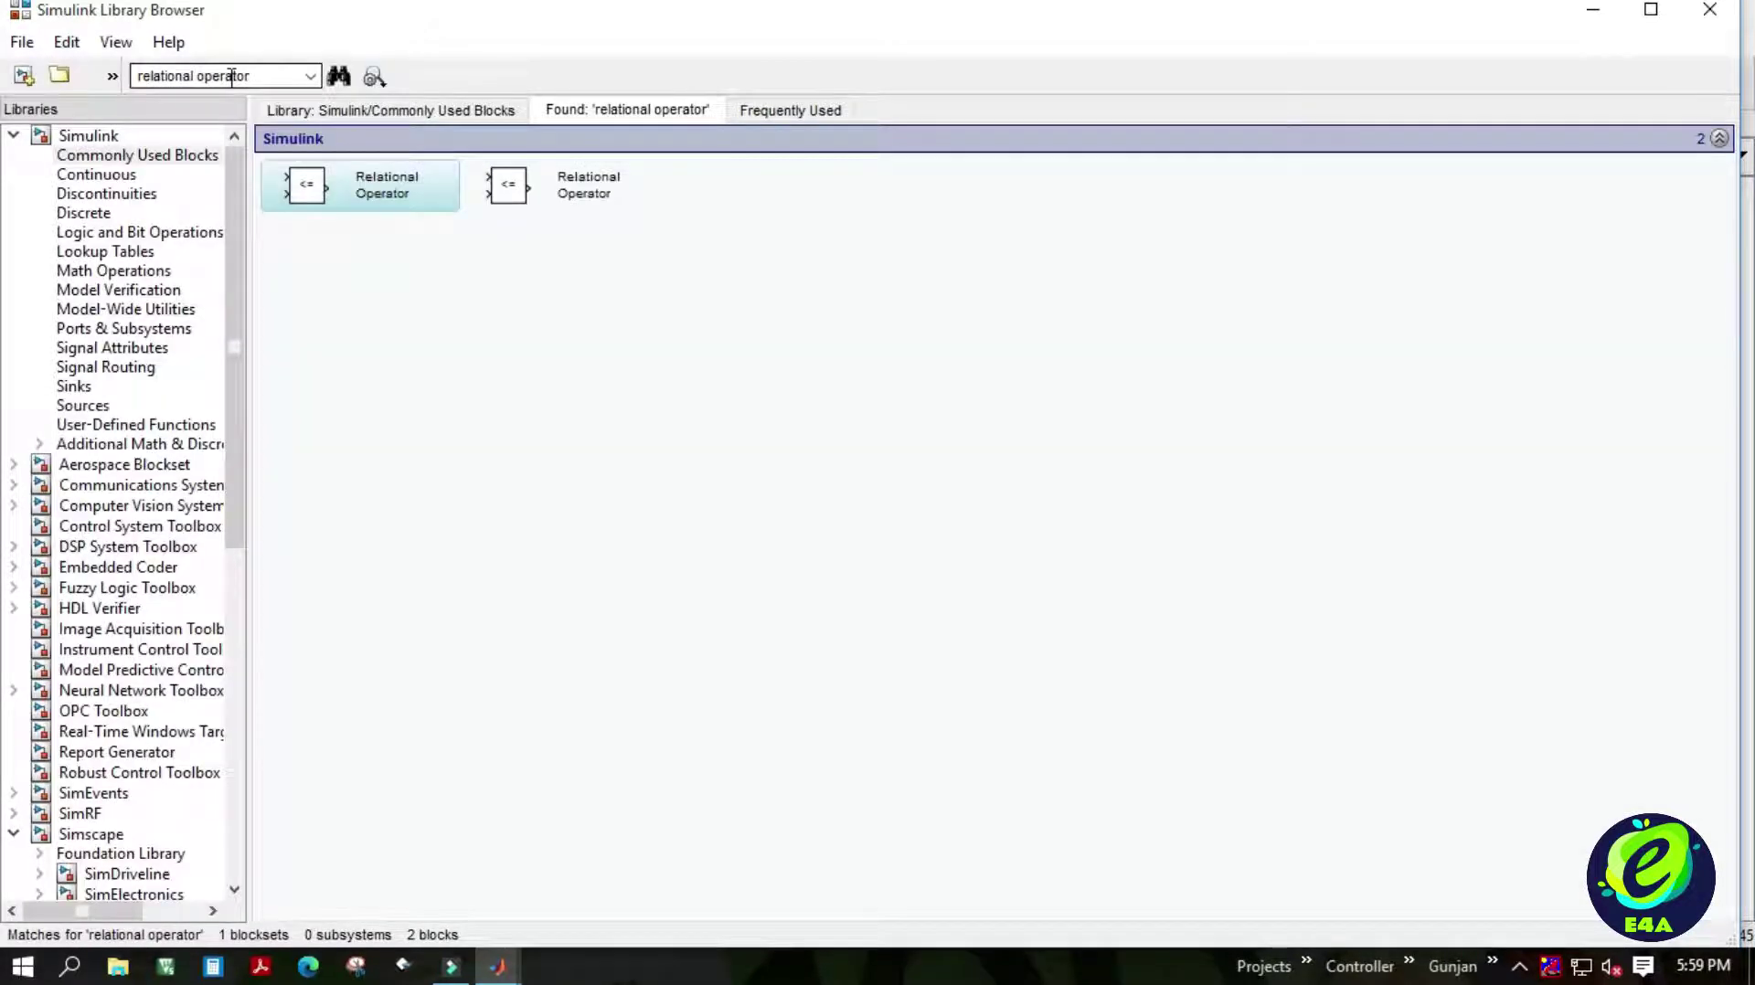
right_click(291, 179)
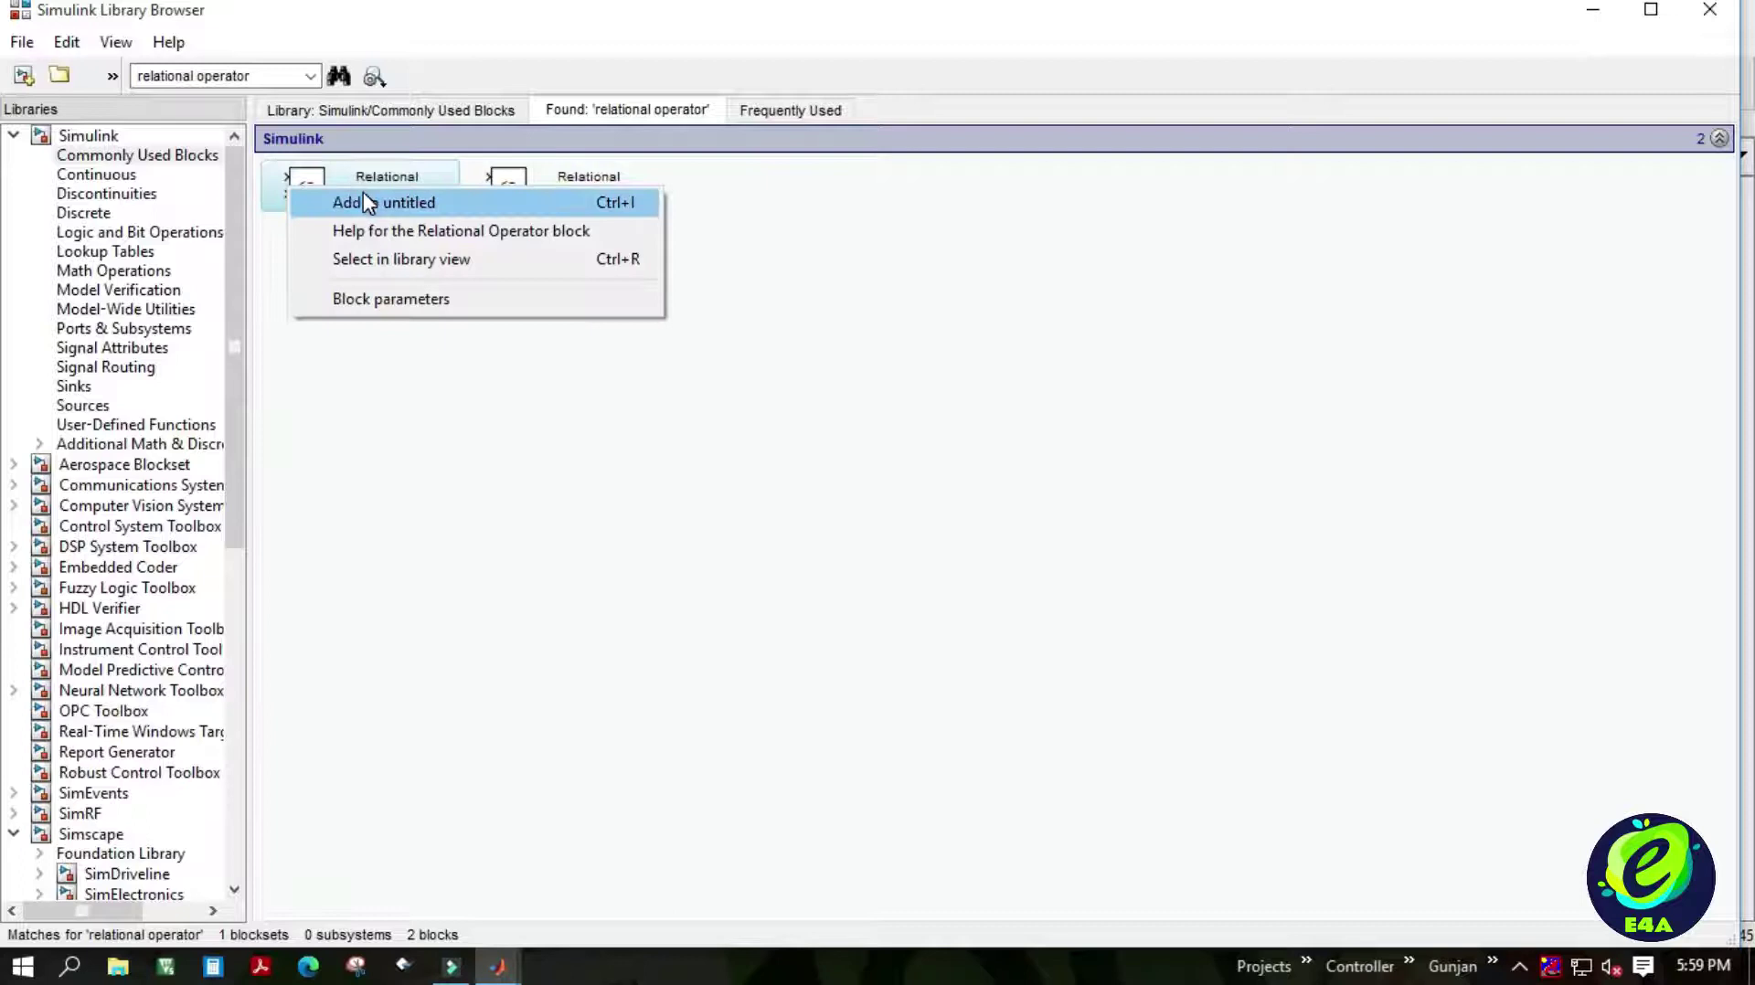
click(366, 196)
Add a Scope block to the untitled model from a 'scope' library search.
click(264, 75)
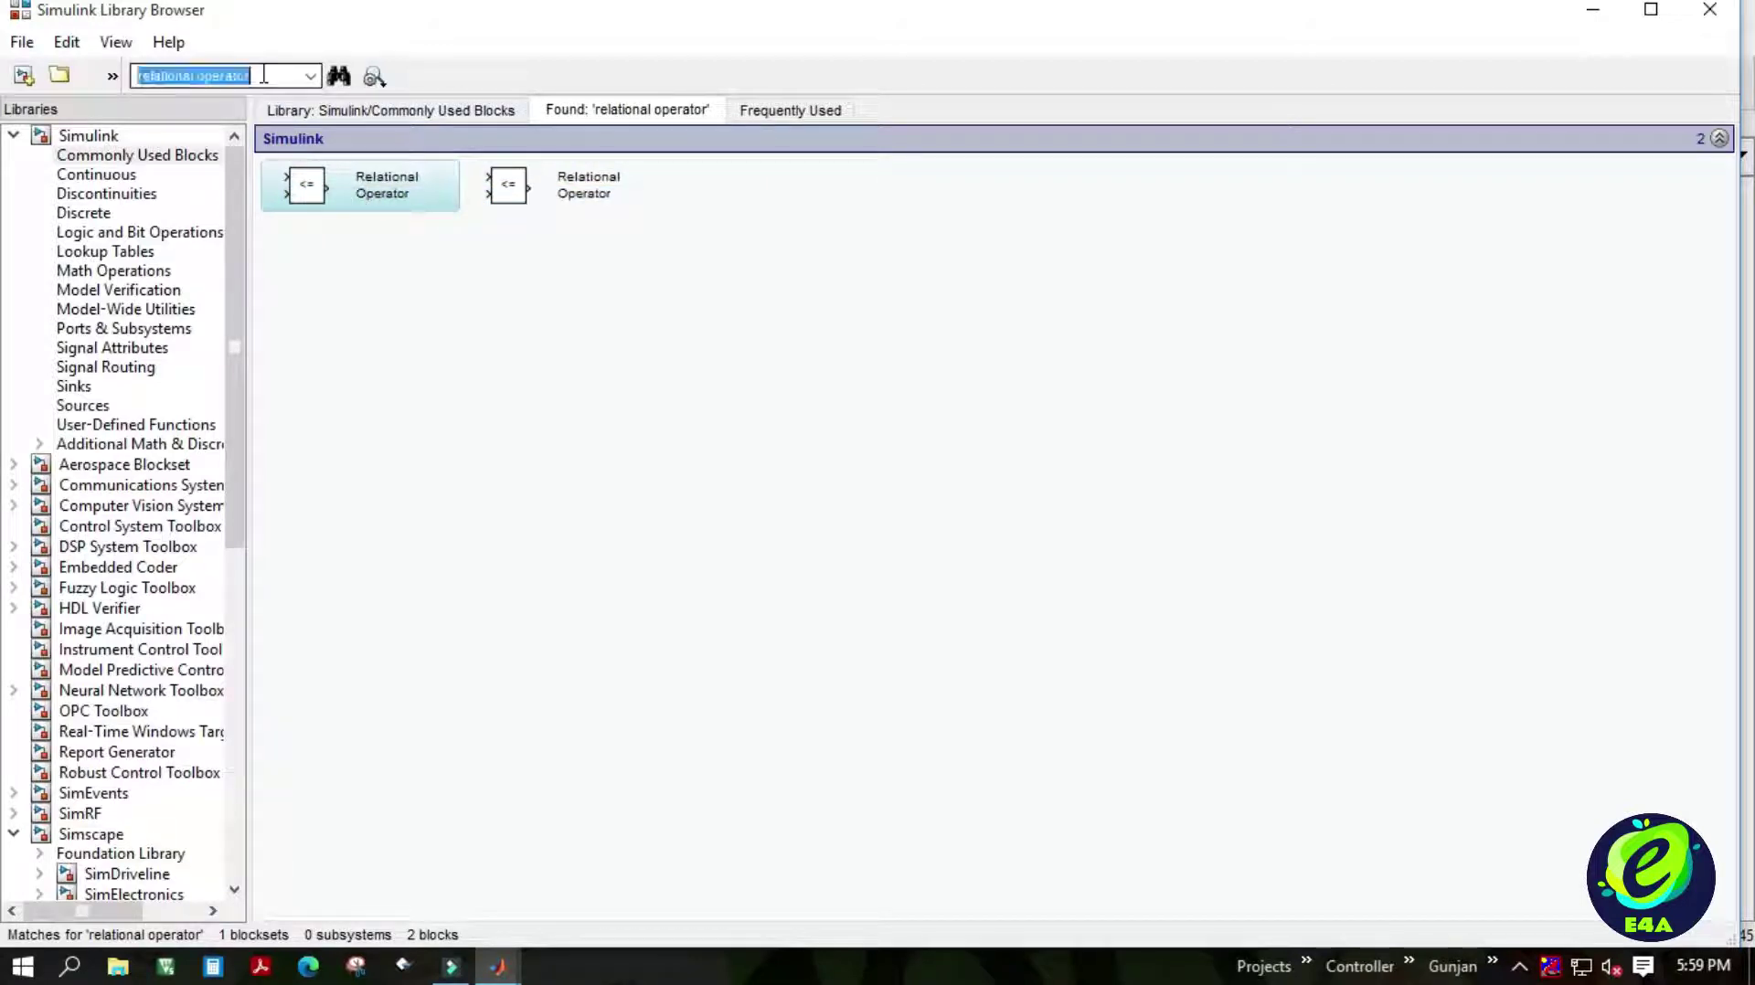
text(scop)
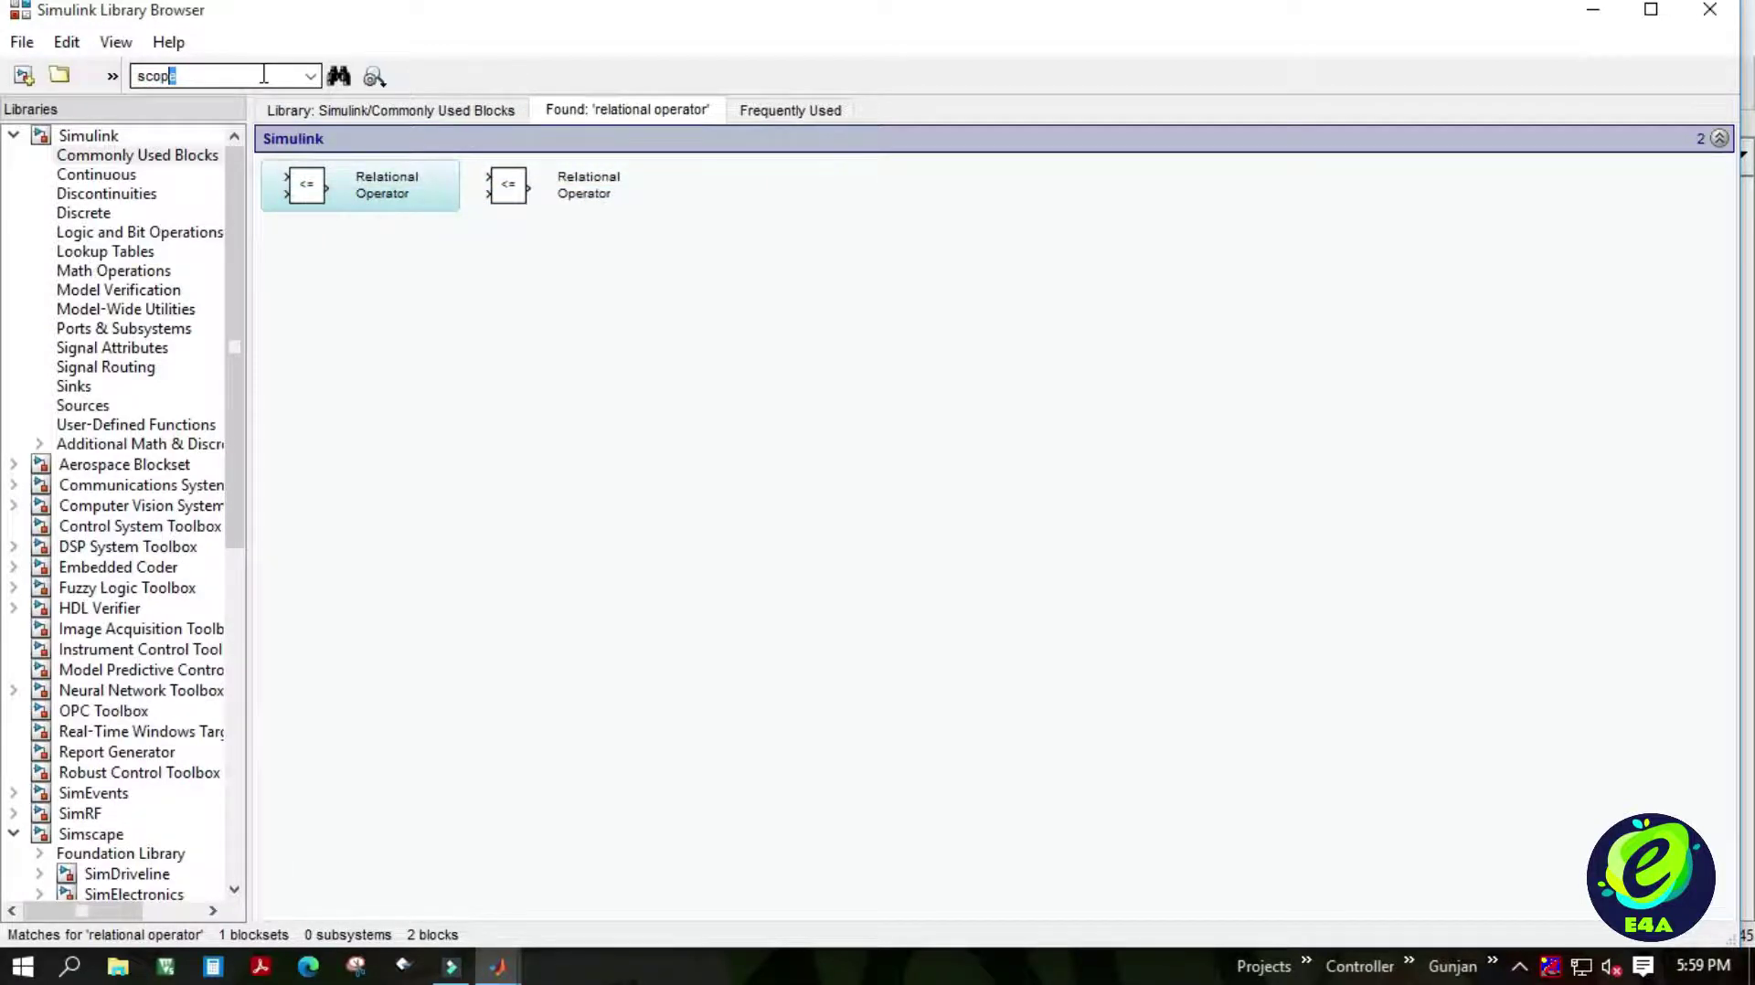
key(Return)
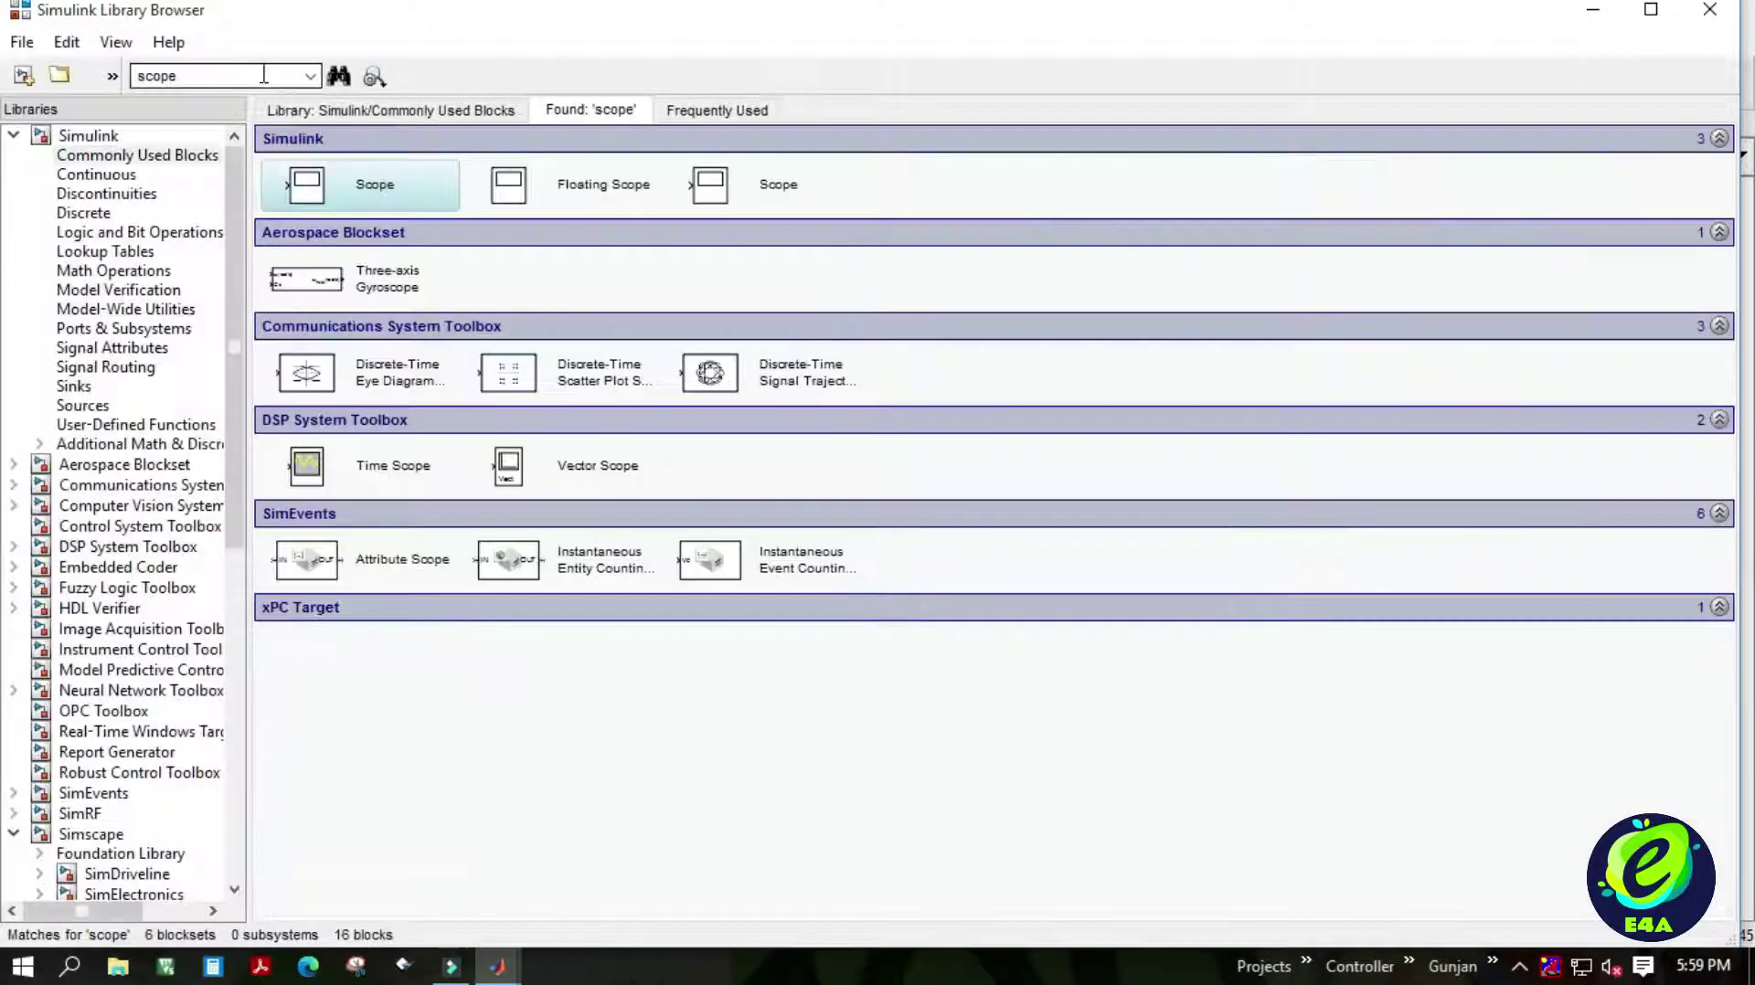
right_click(350, 196)
click(358, 203)
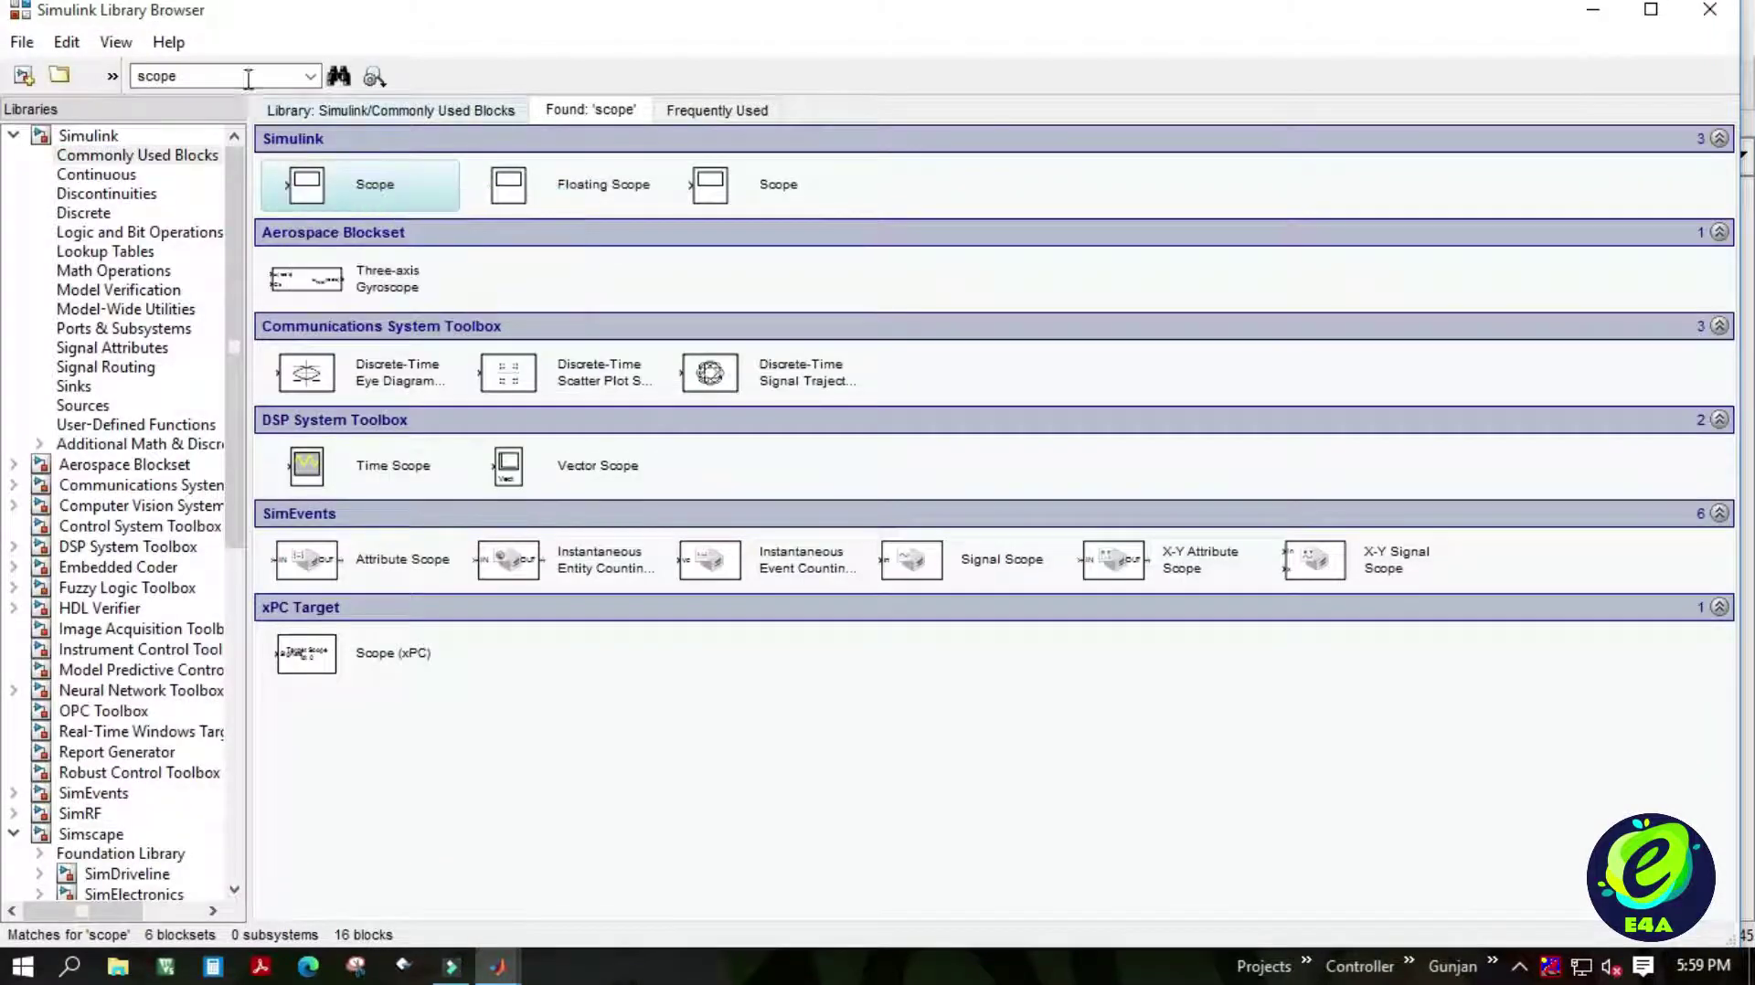
Add a Mux block to the model from a 'mux' library search.
click(239, 75)
text(mux)
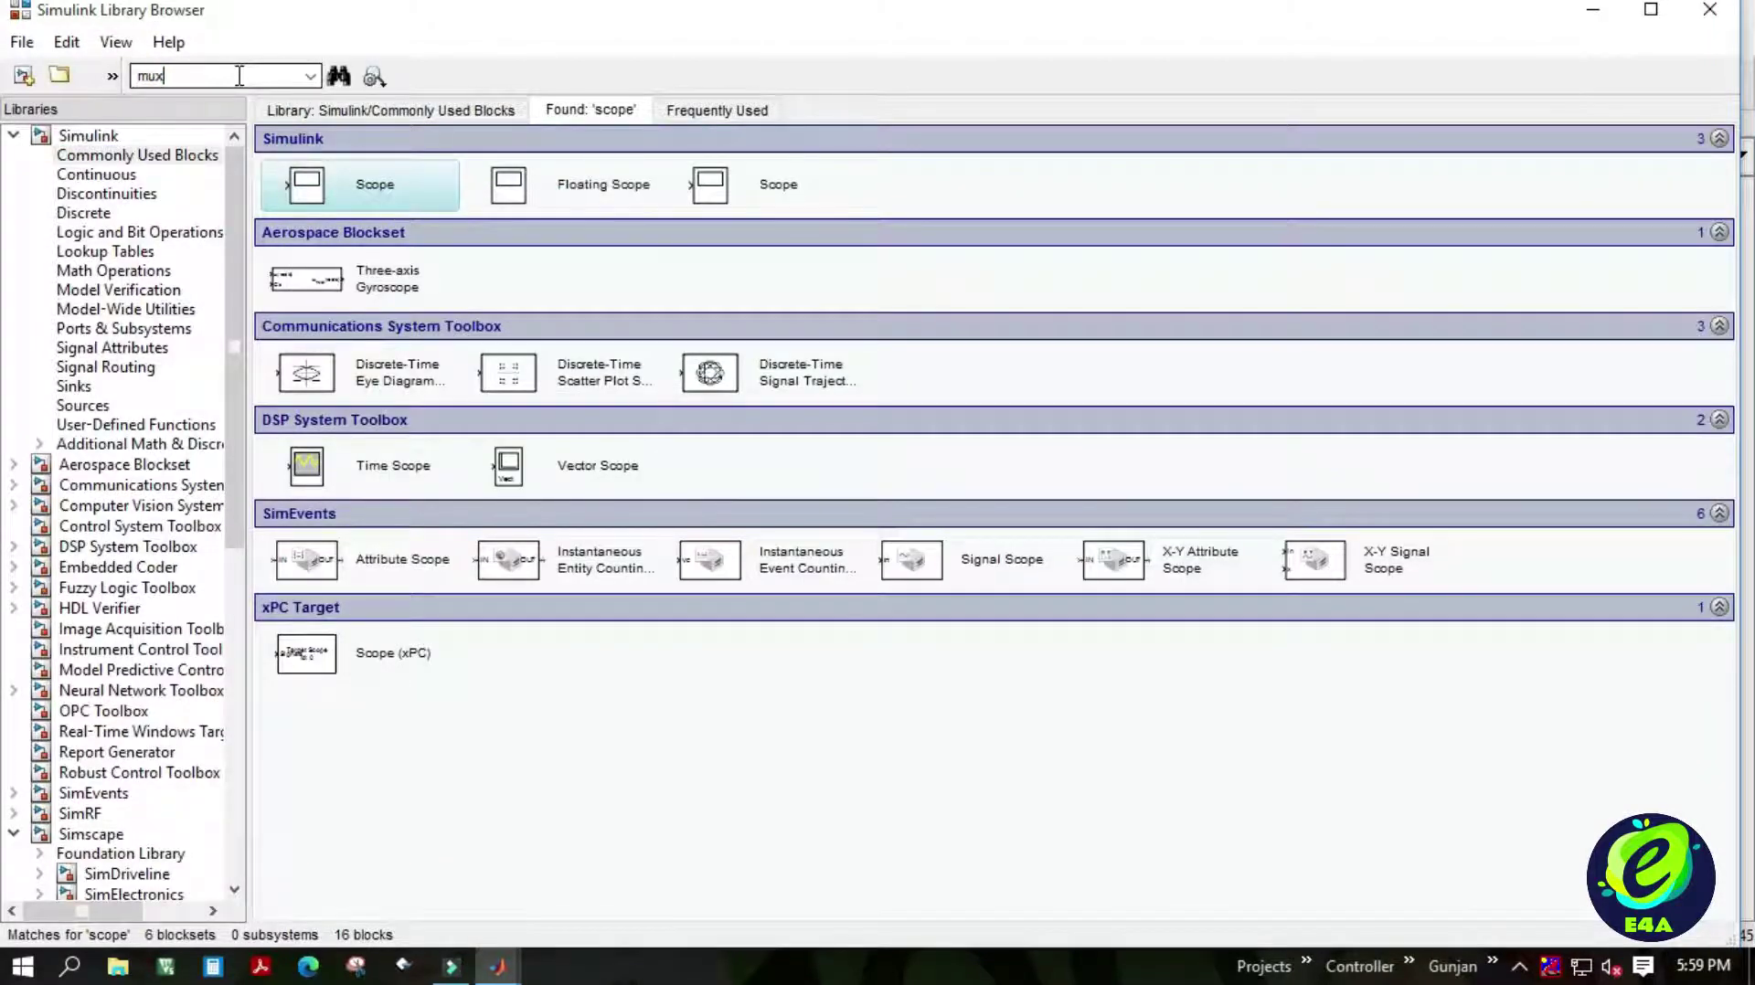
key(Return)
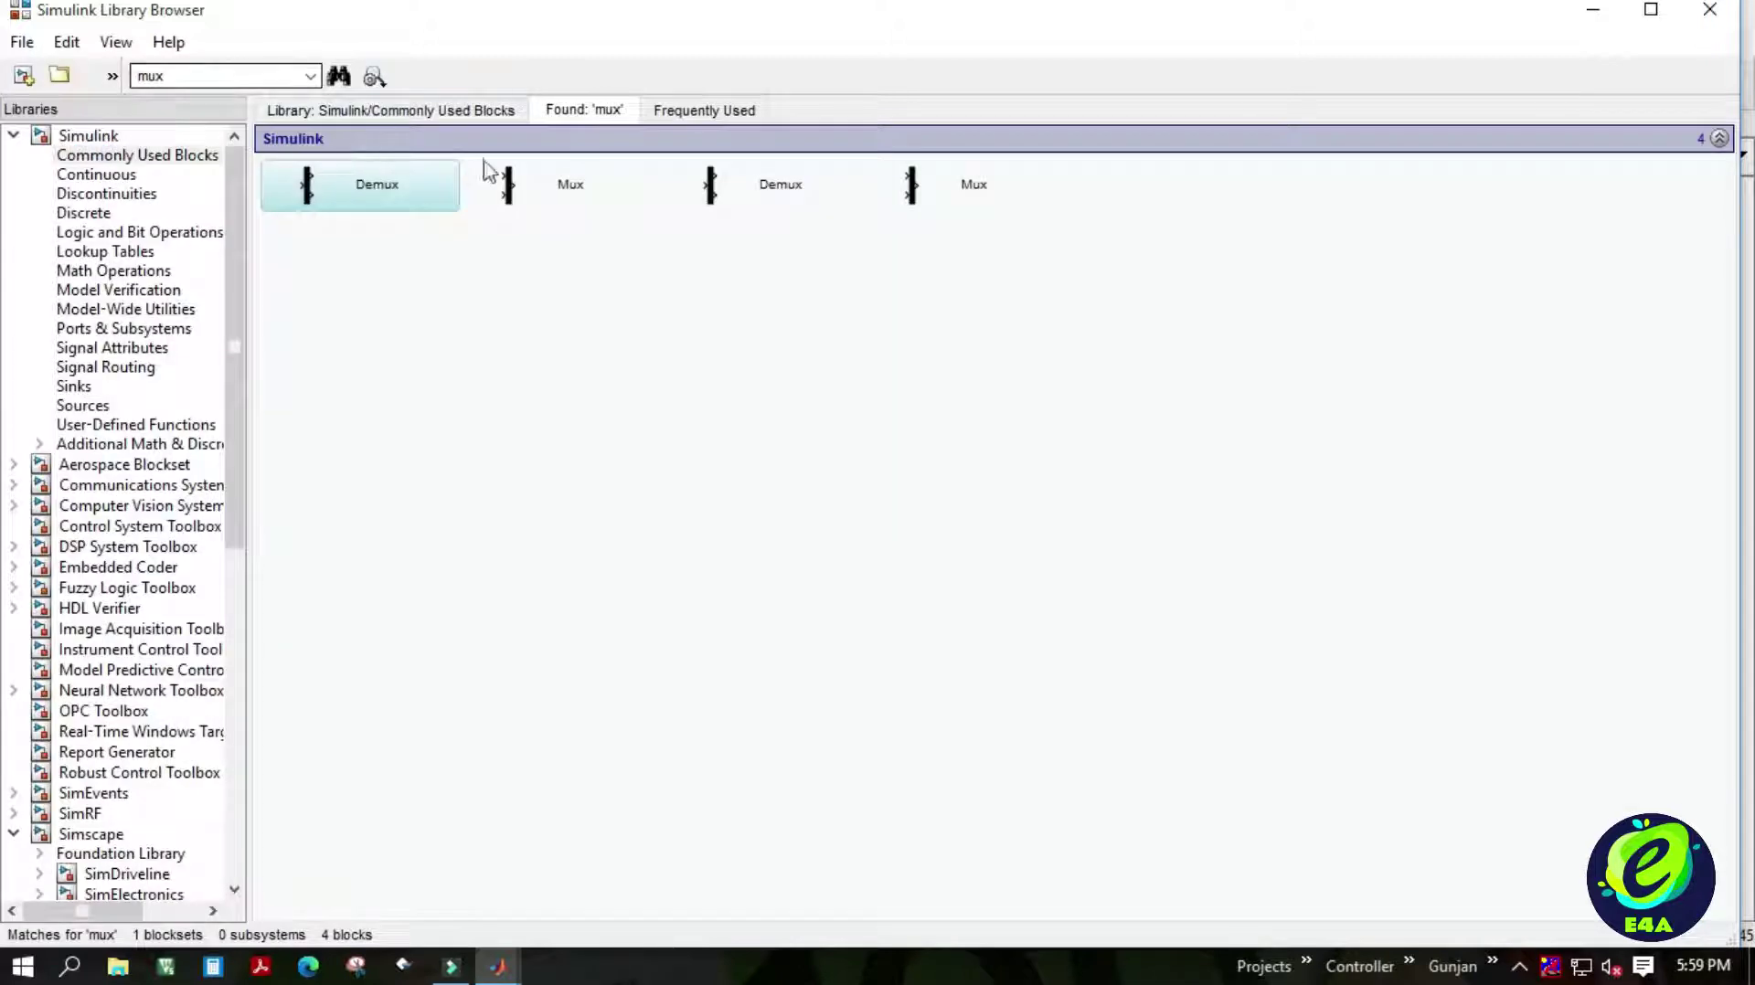
right_click(528, 186)
click(544, 203)
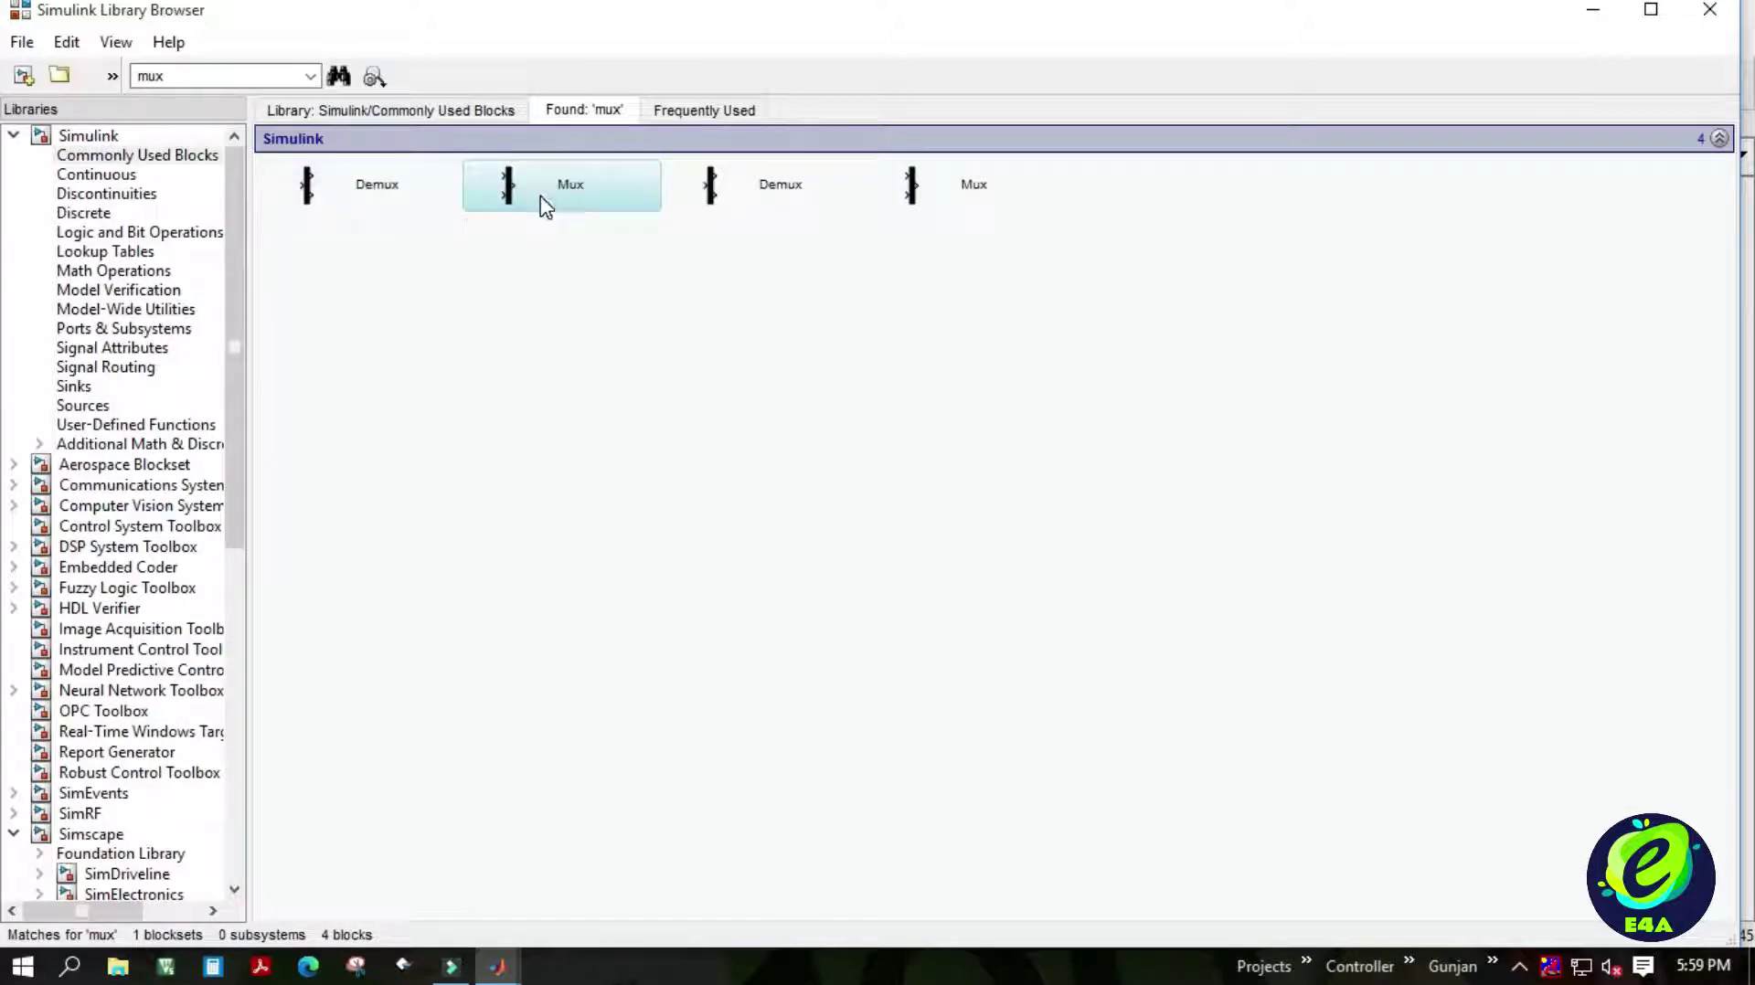
right_click(495, 183)
click(548, 200)
Add the powergui block to the model from a 'powergui' library search.
click(224, 75)
text(powergui)
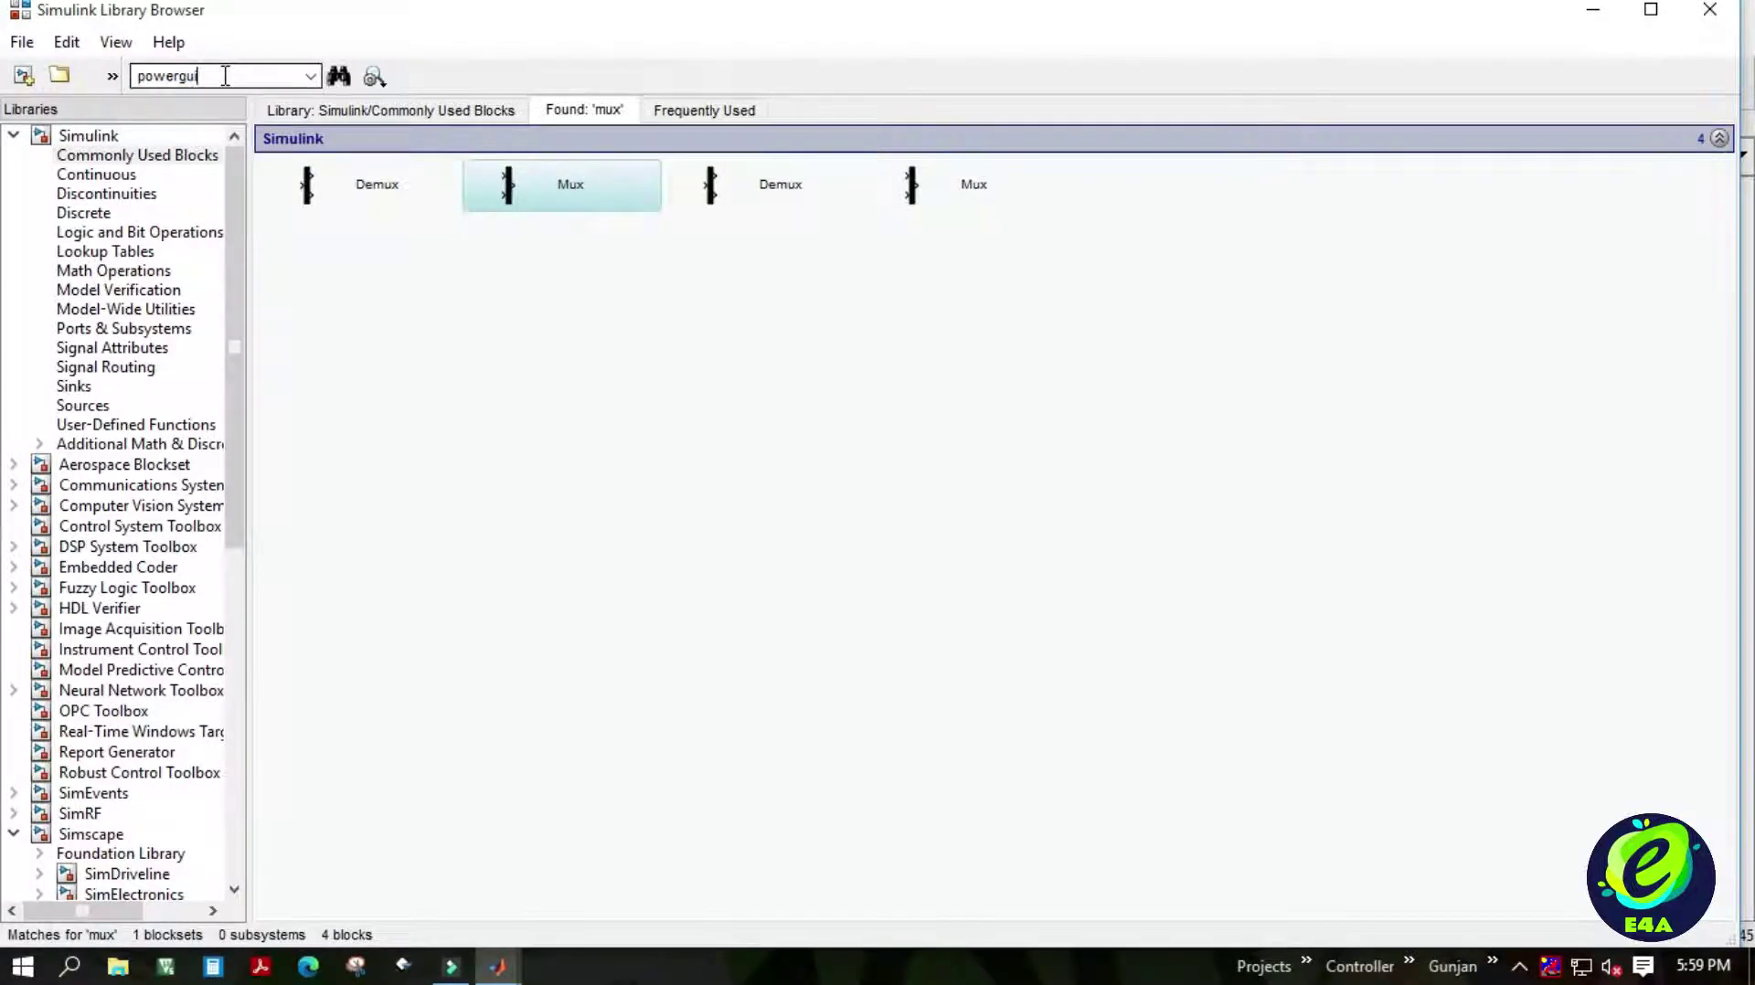
key(Return)
right_click(335, 192)
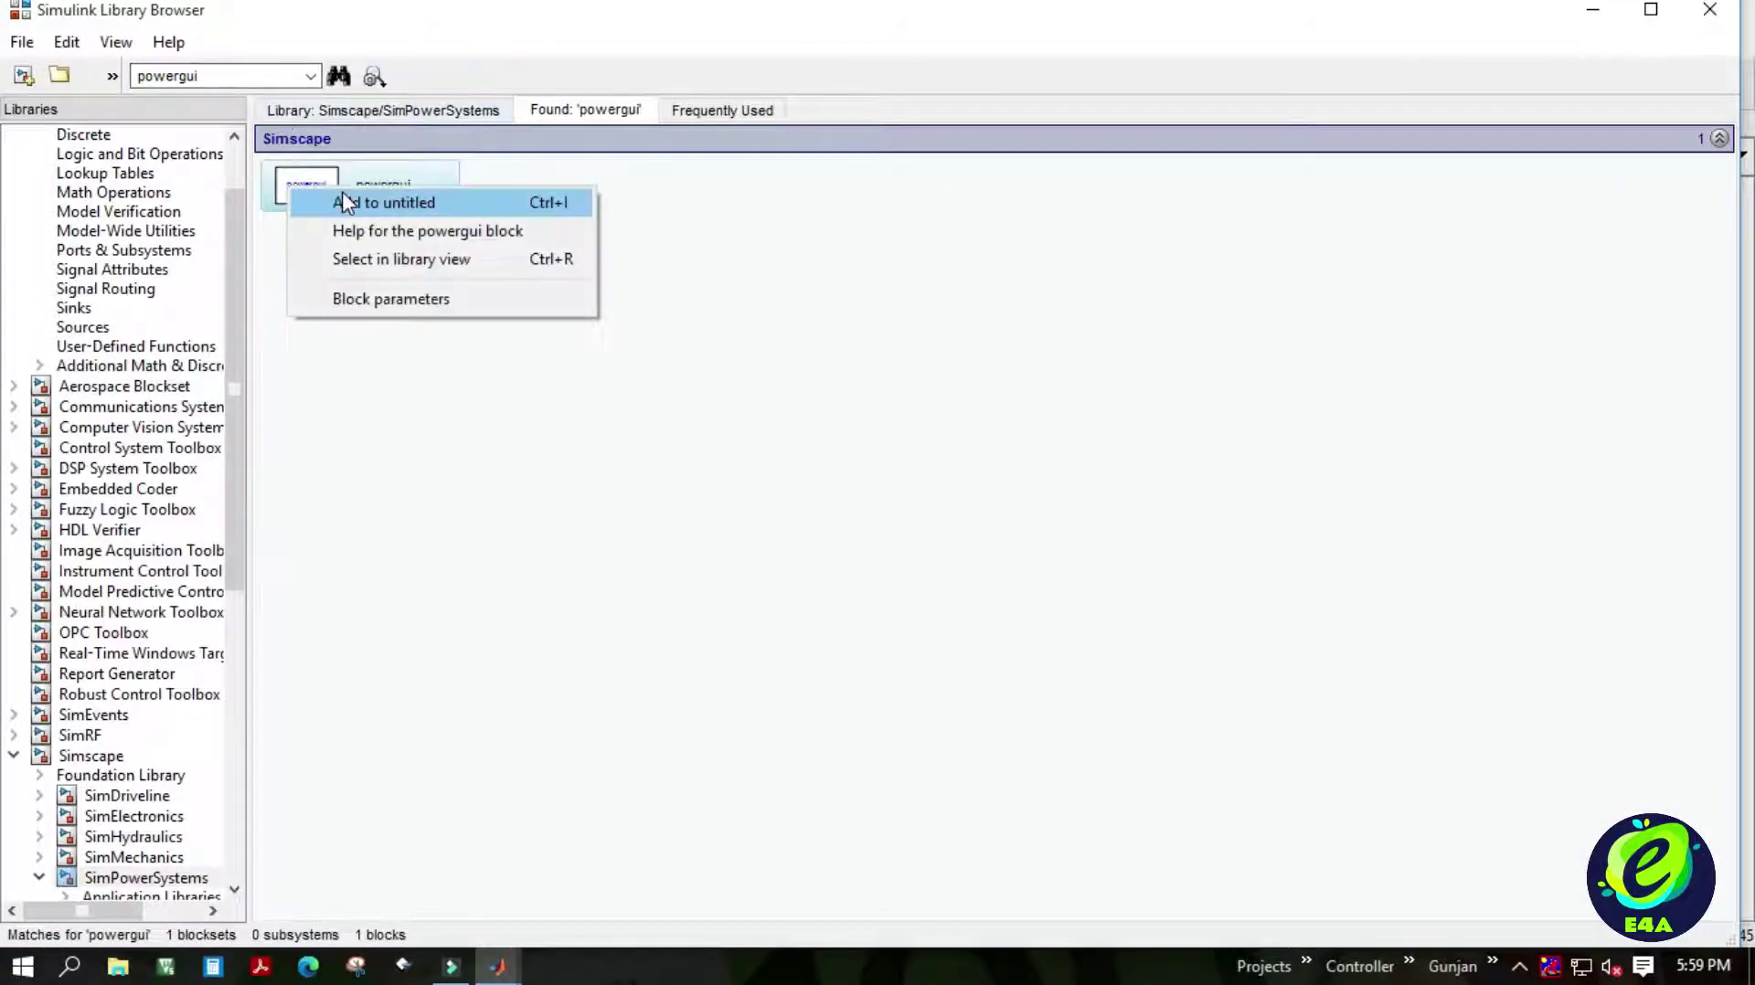
click(348, 200)
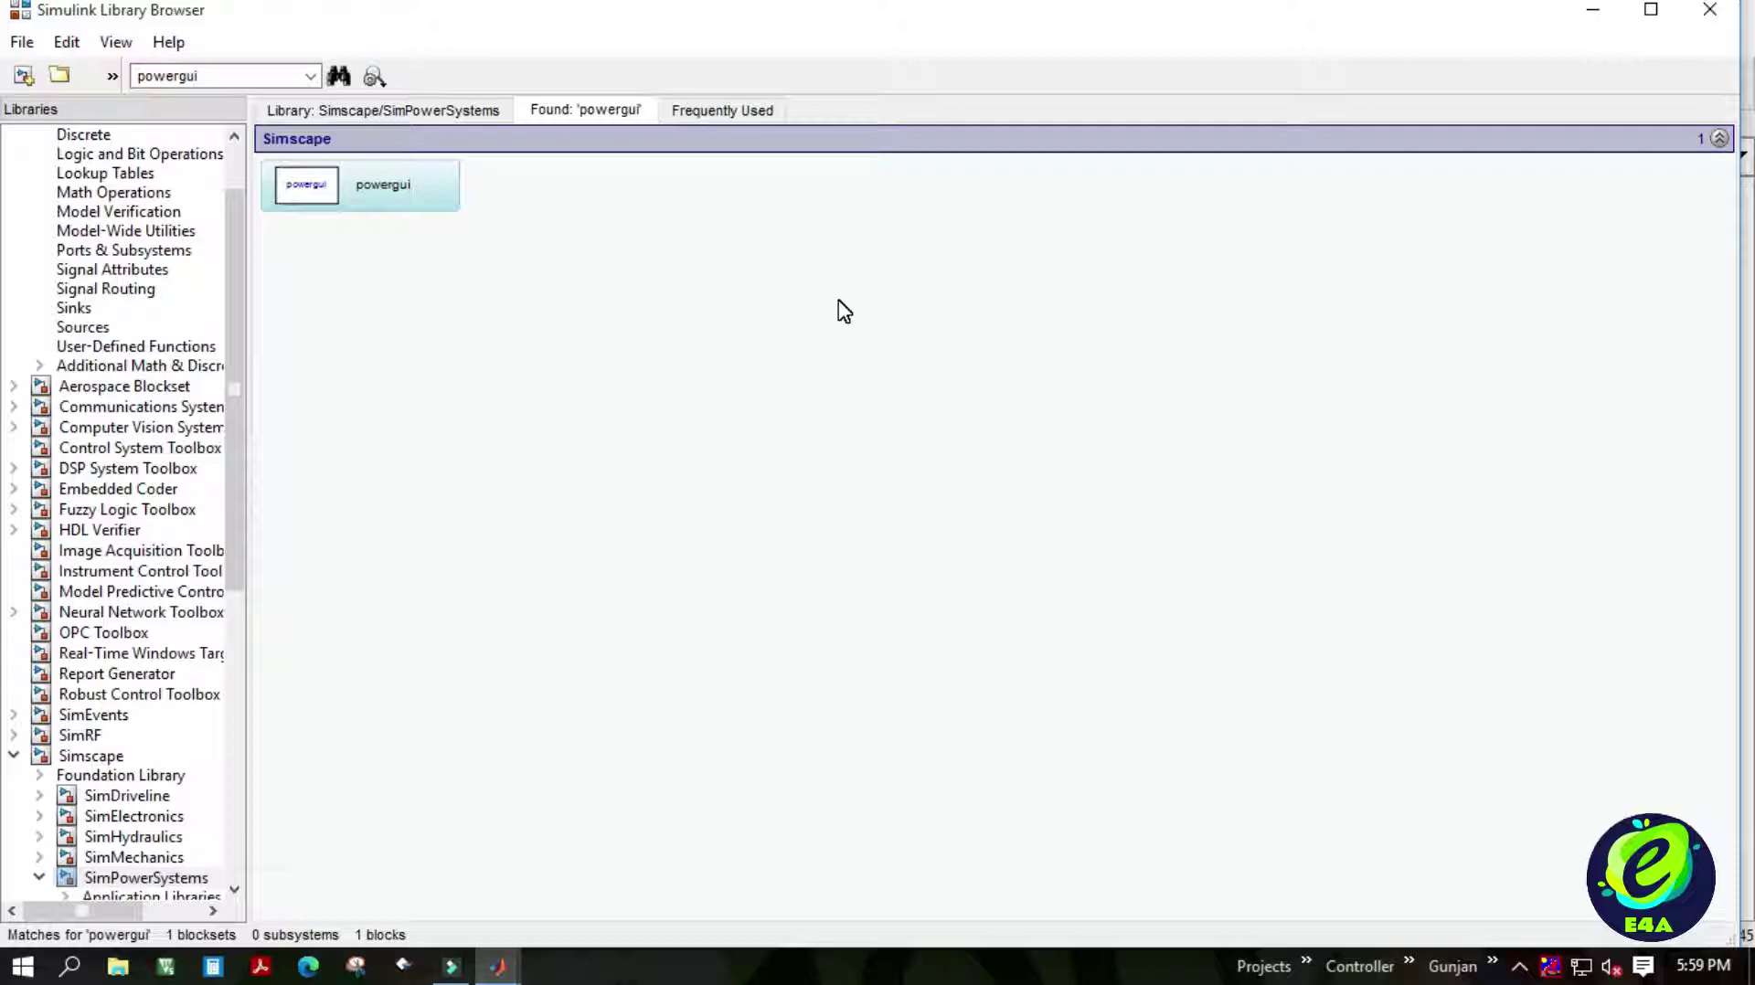
Spread the stacked powergui, Mux, Scope, Relational Operator, Constant and Sawtooth blocks across the canvas.
click(1595, 11)
drag(890, 571, 838, 260)
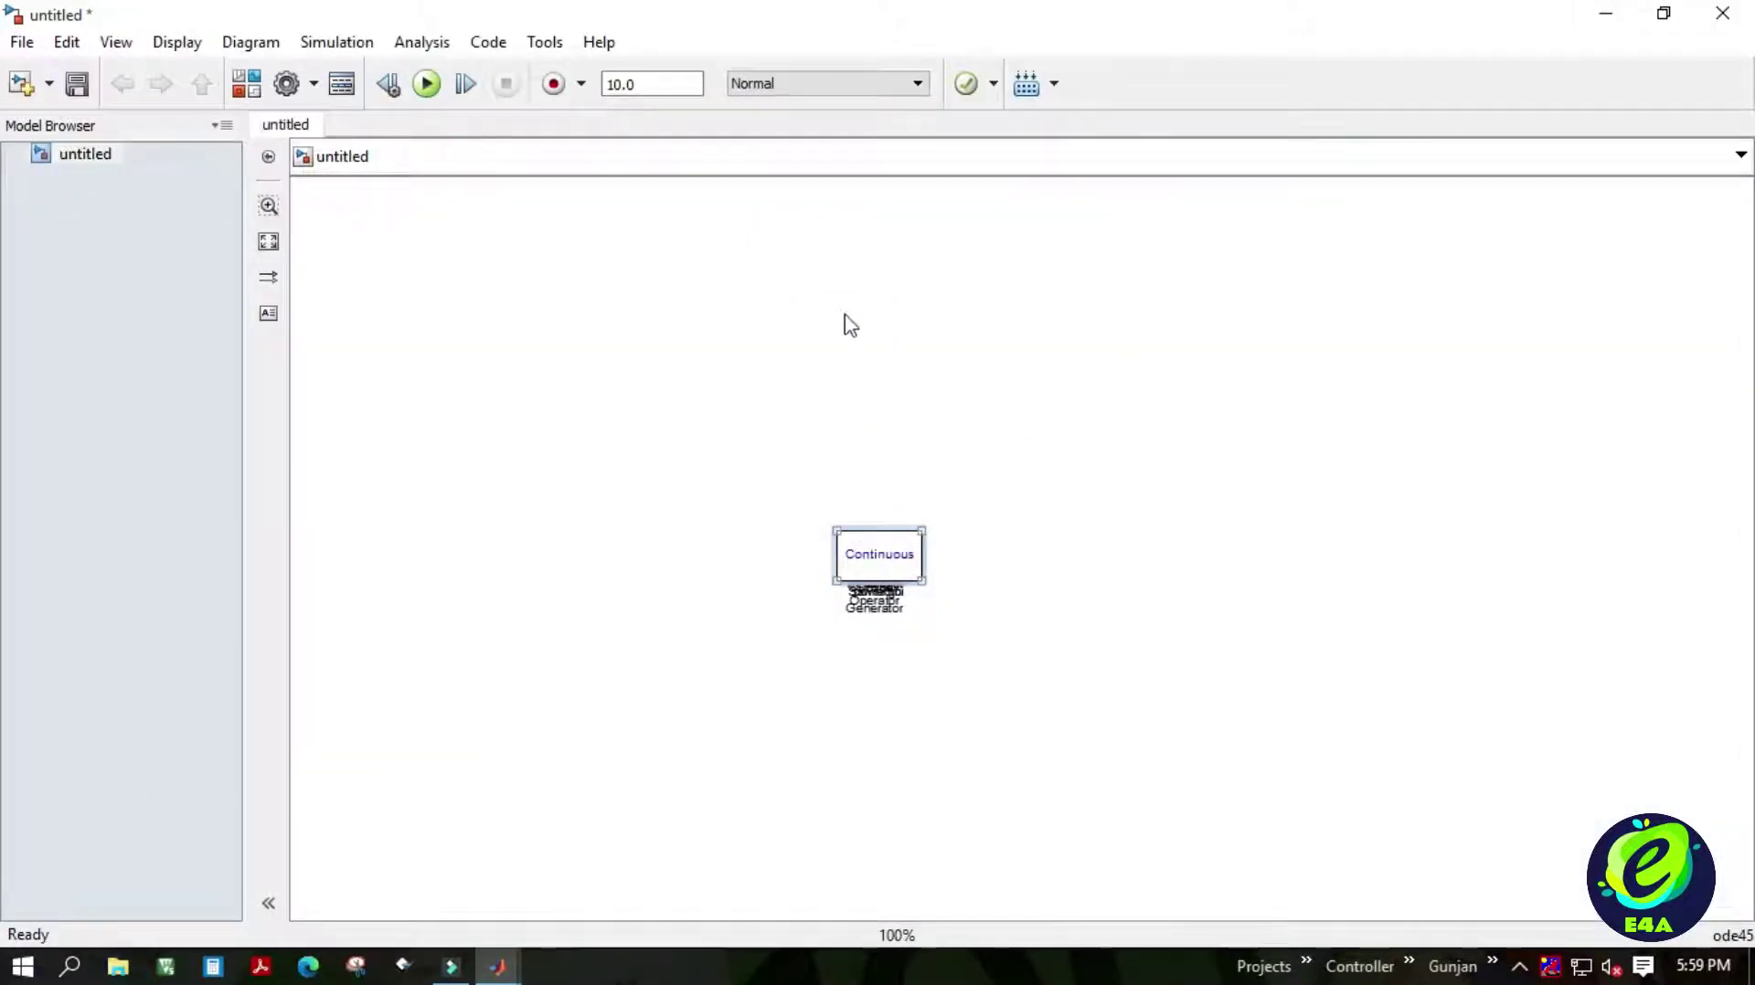
click(878, 557)
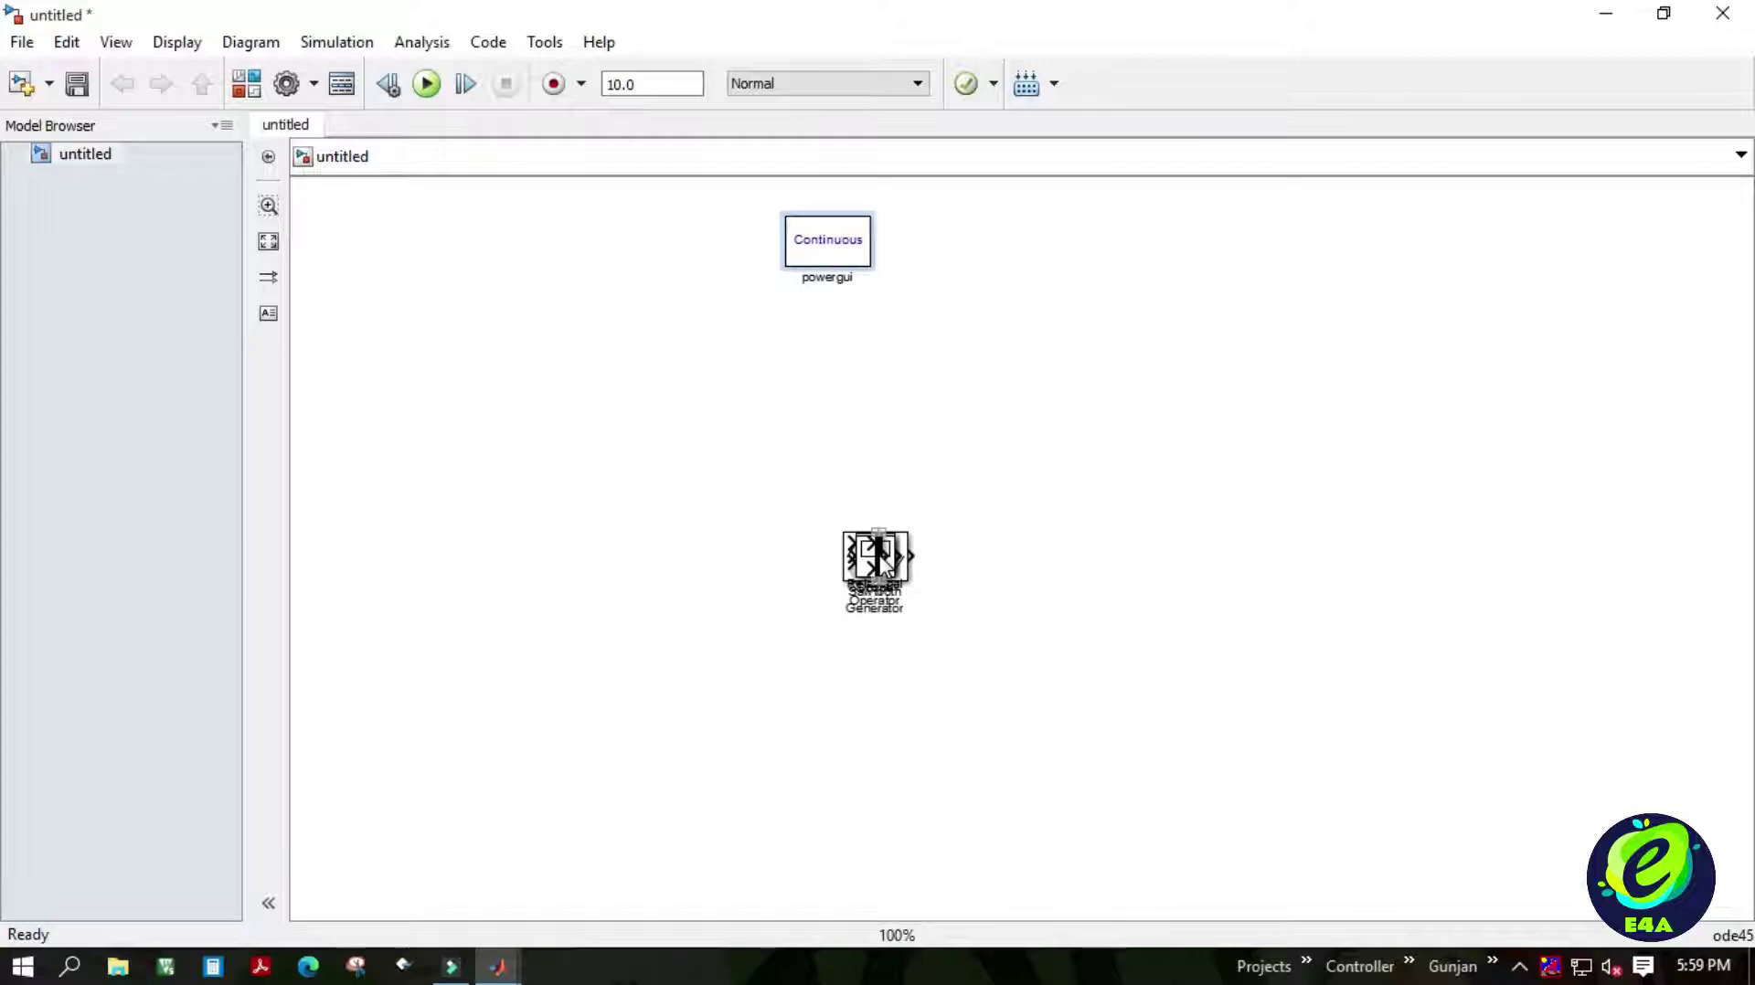
drag(879, 557, 1017, 556)
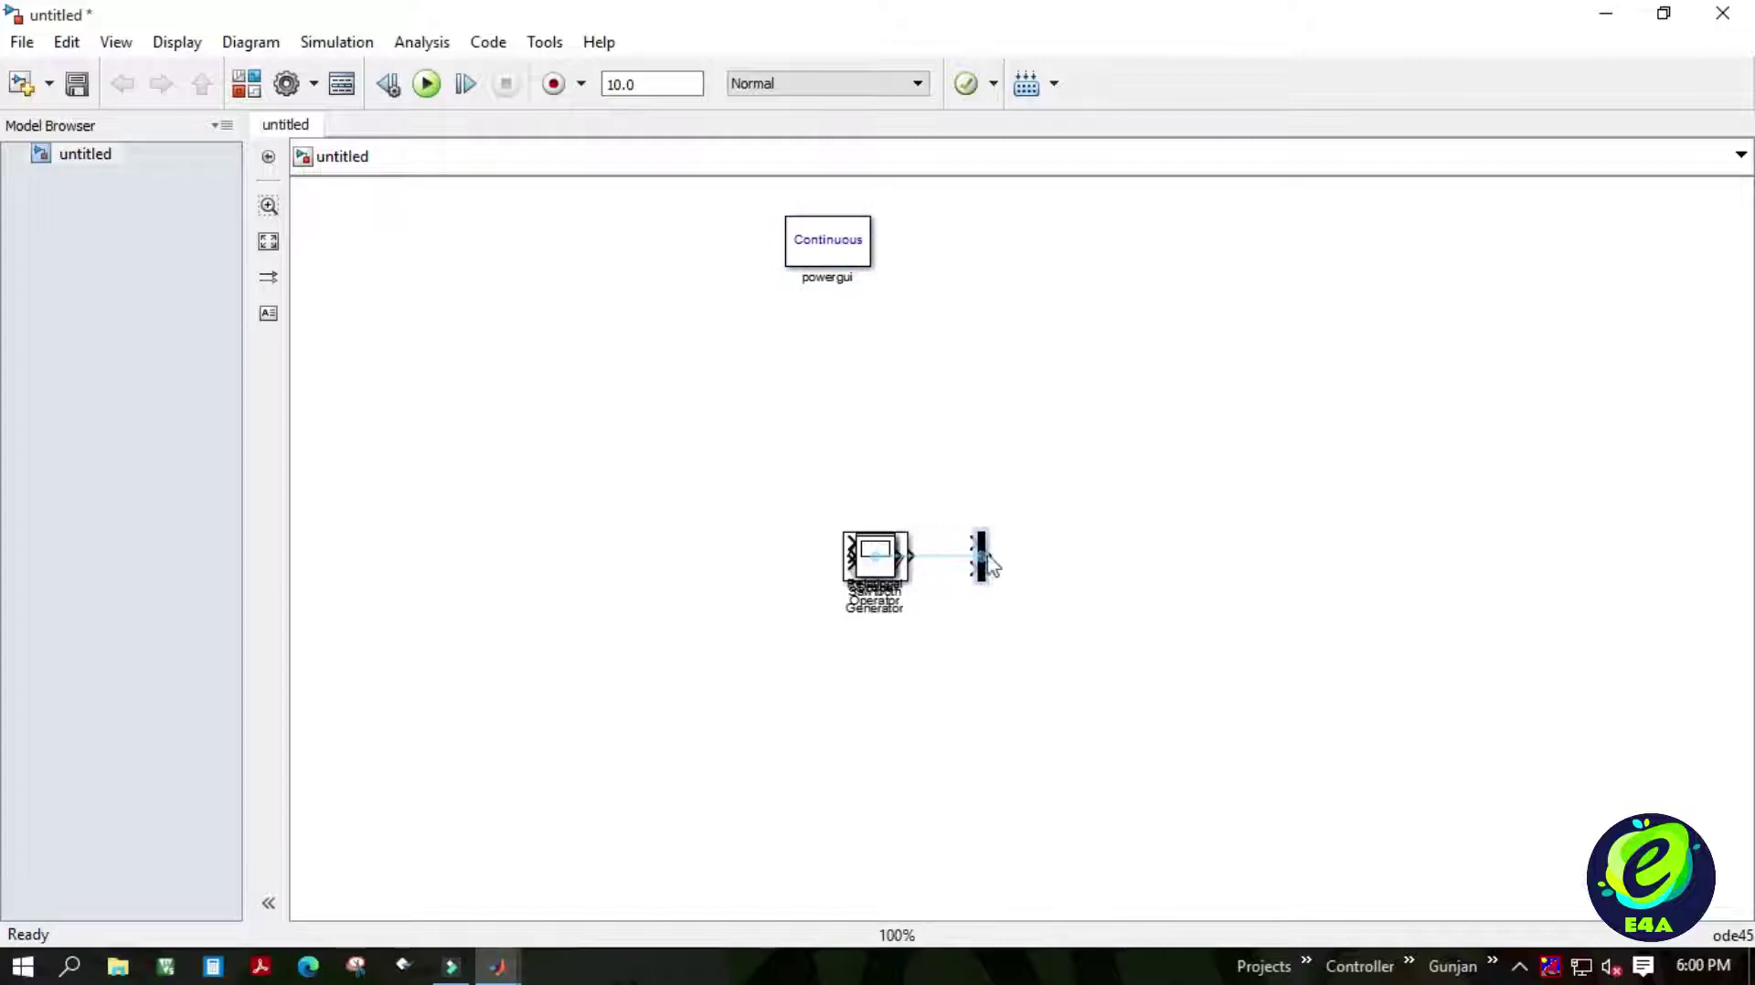
drag(874, 557, 1105, 557)
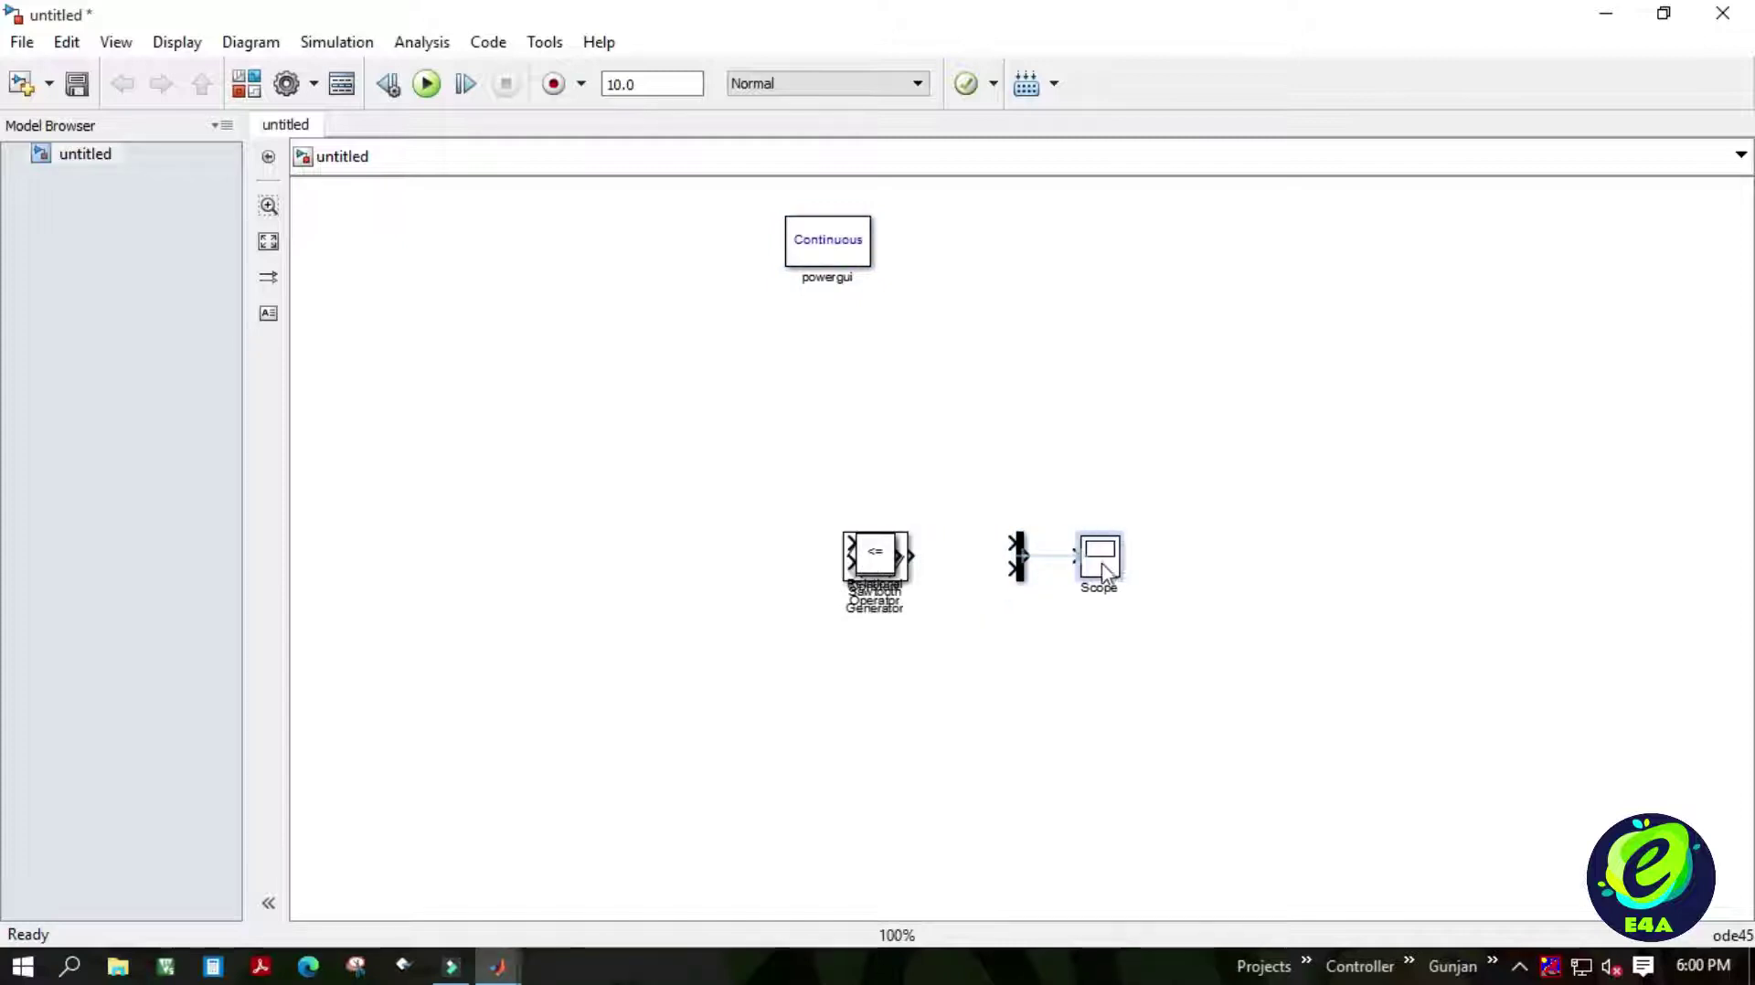
drag(864, 563, 864, 464)
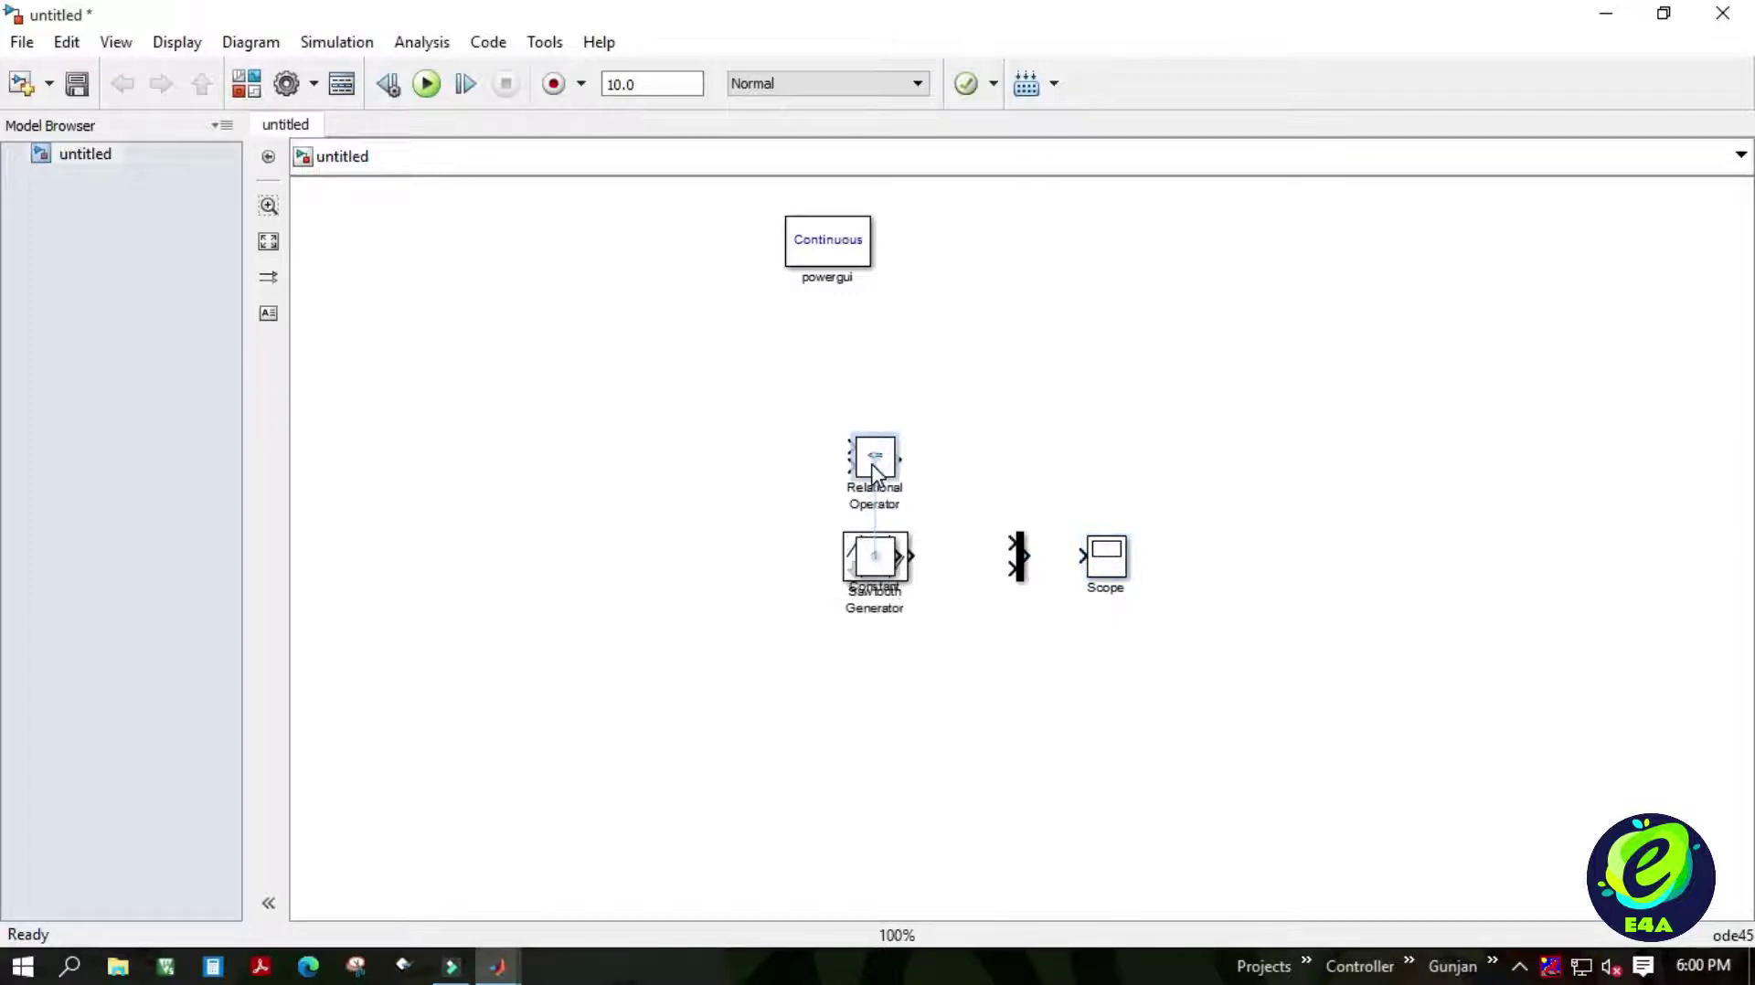
drag(877, 574, 807, 669)
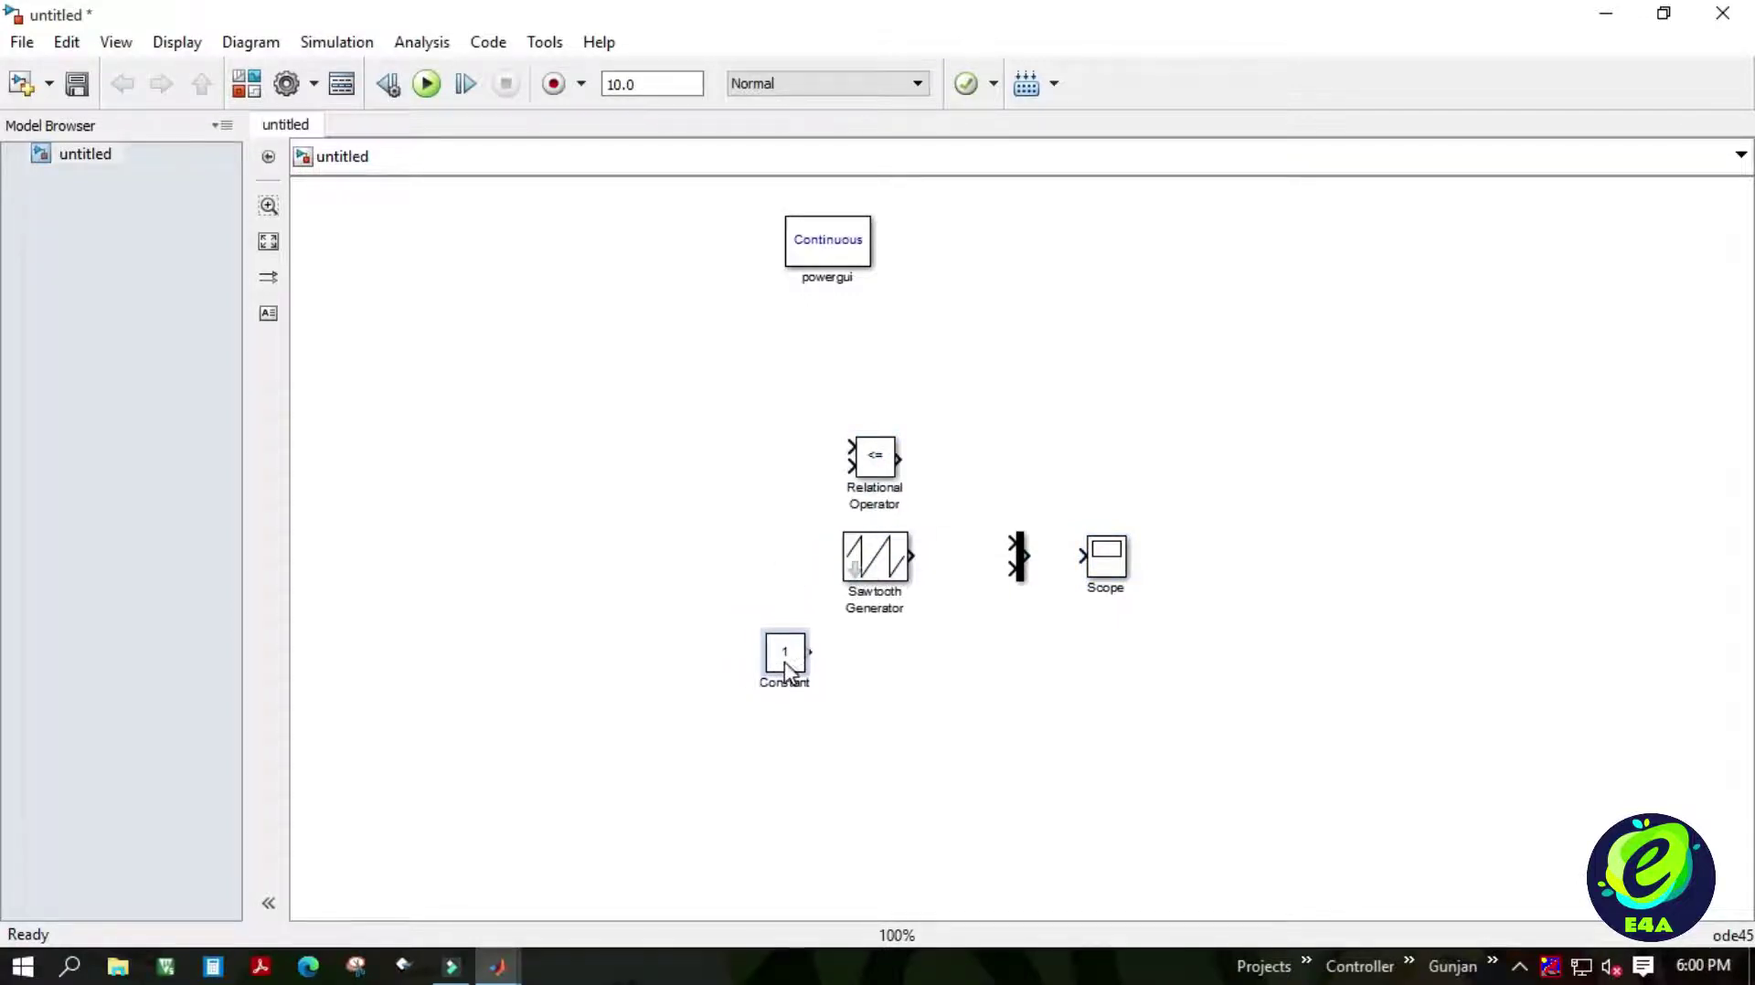
drag(862, 565, 791, 514)
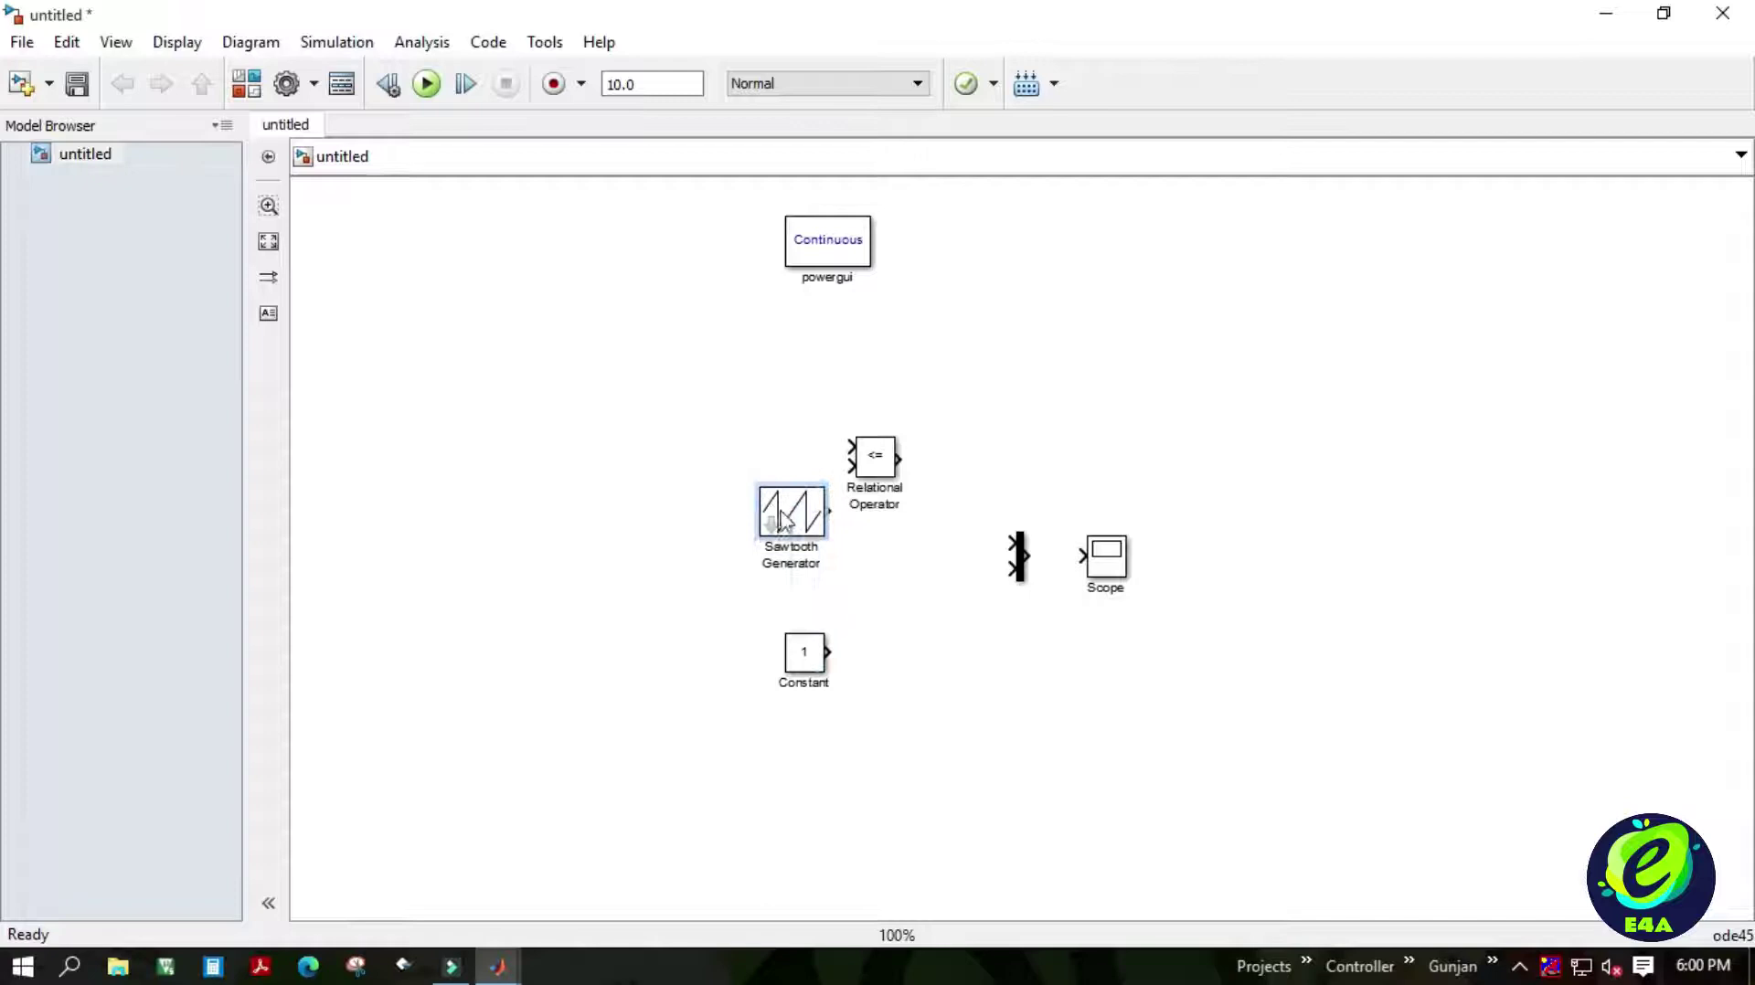
drag(887, 459, 926, 582)
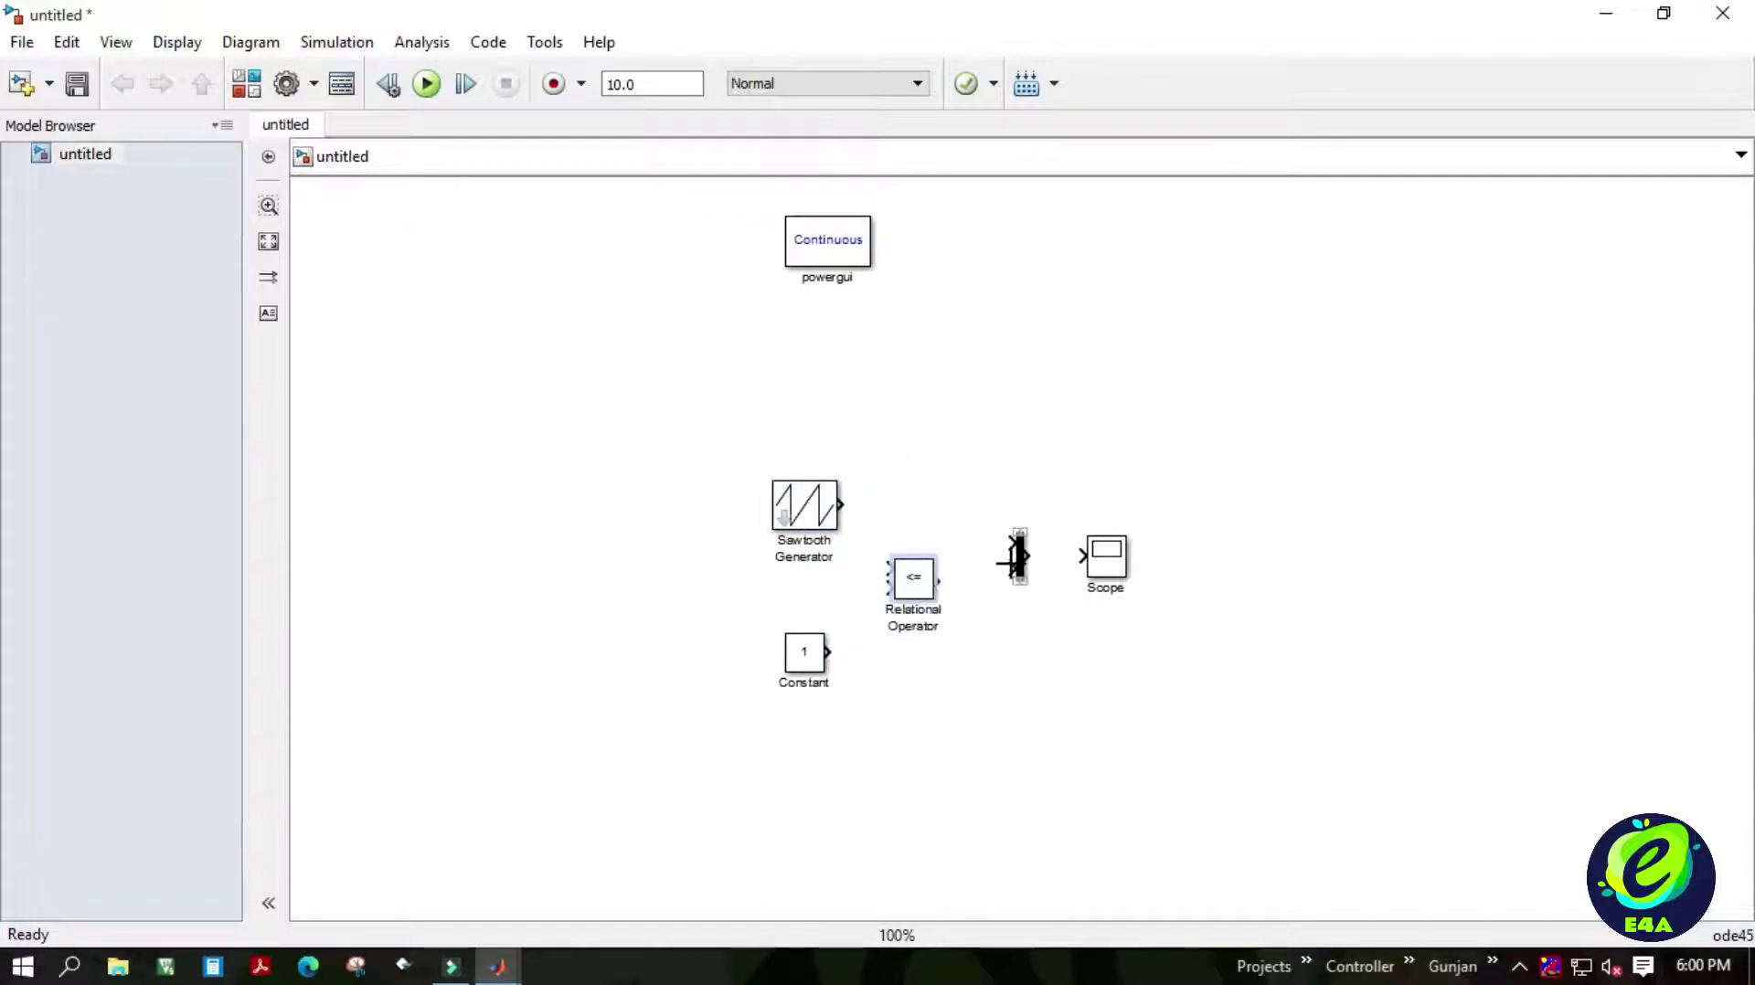
drag(1021, 565, 1011, 505)
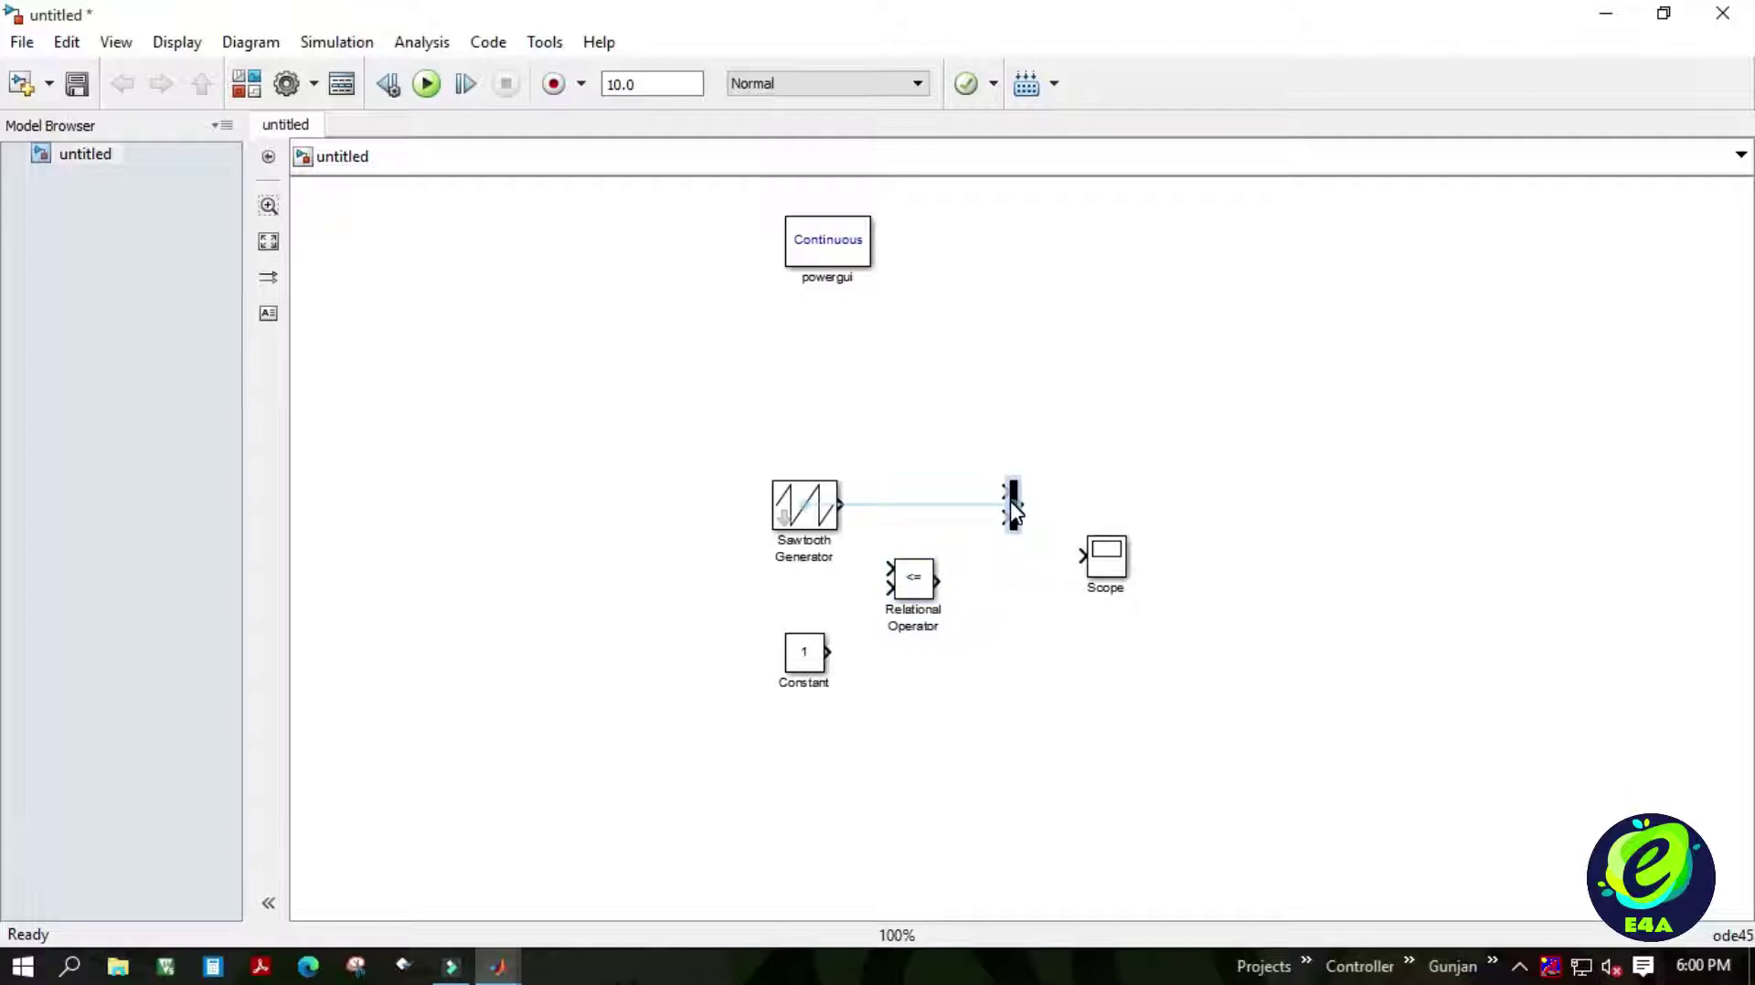
Wire Sawtooth and Constant into the comparator inputs, branch both to the Mux, and reposition the Scope.
click(806, 528)
drag(839, 507, 888, 568)
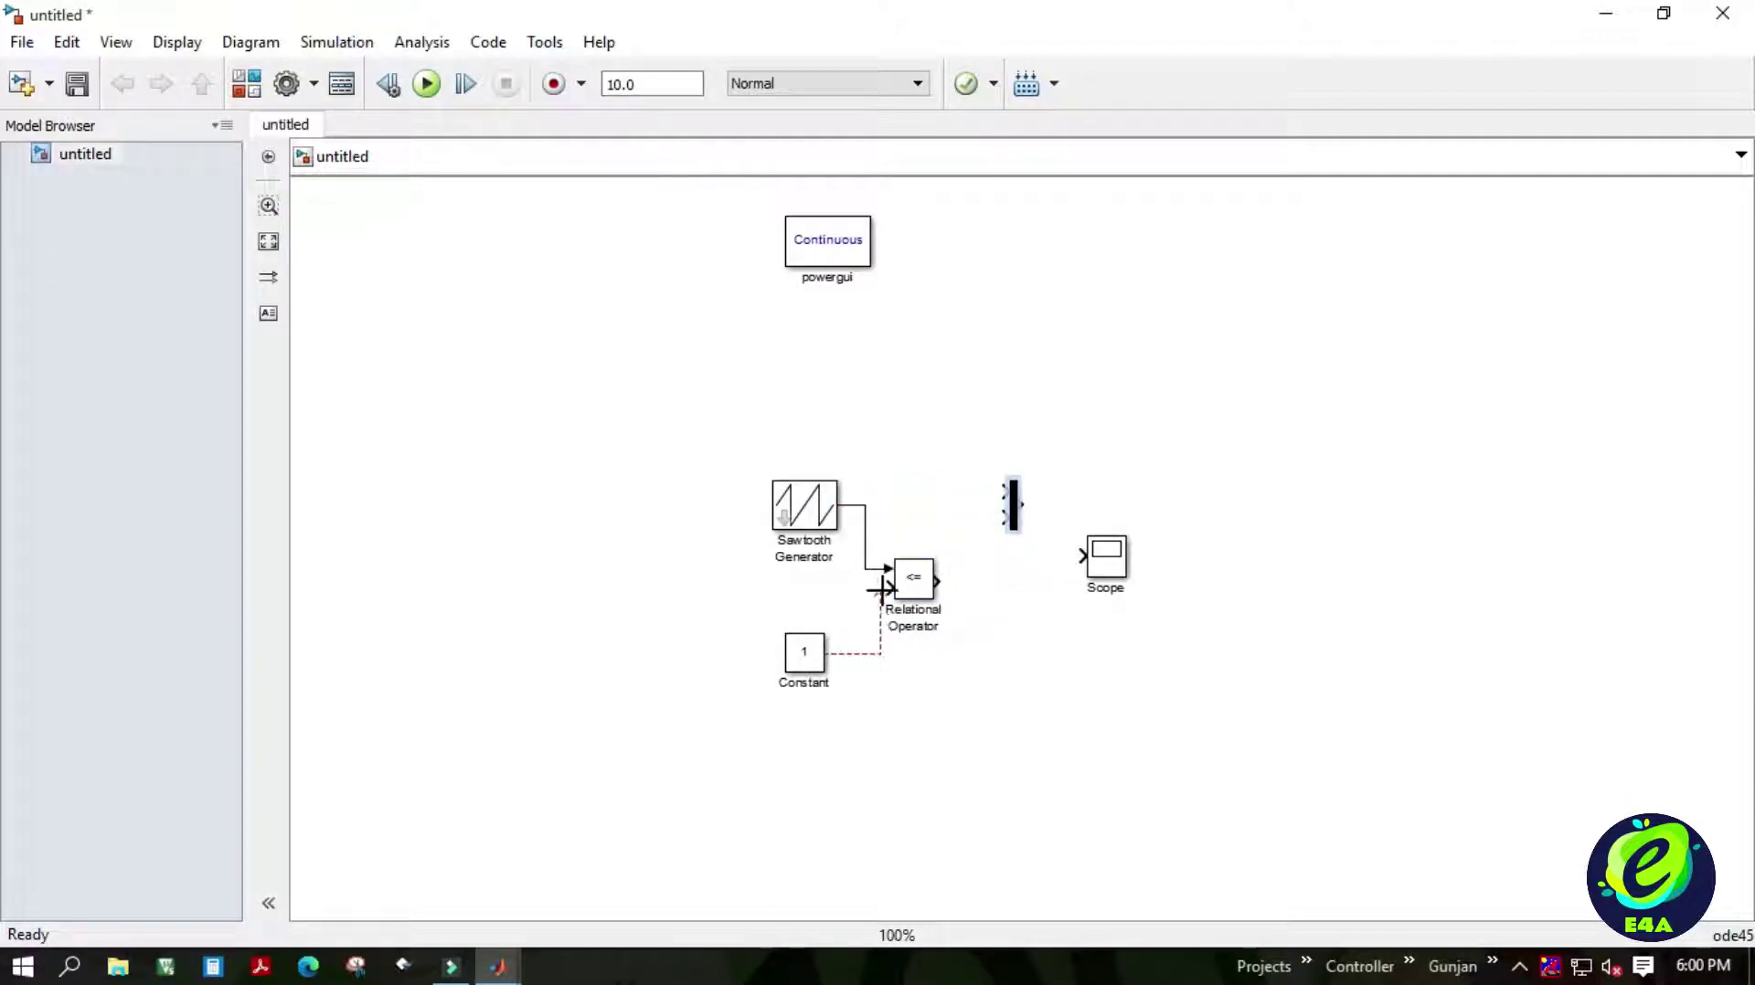
drag(881, 590, 889, 589)
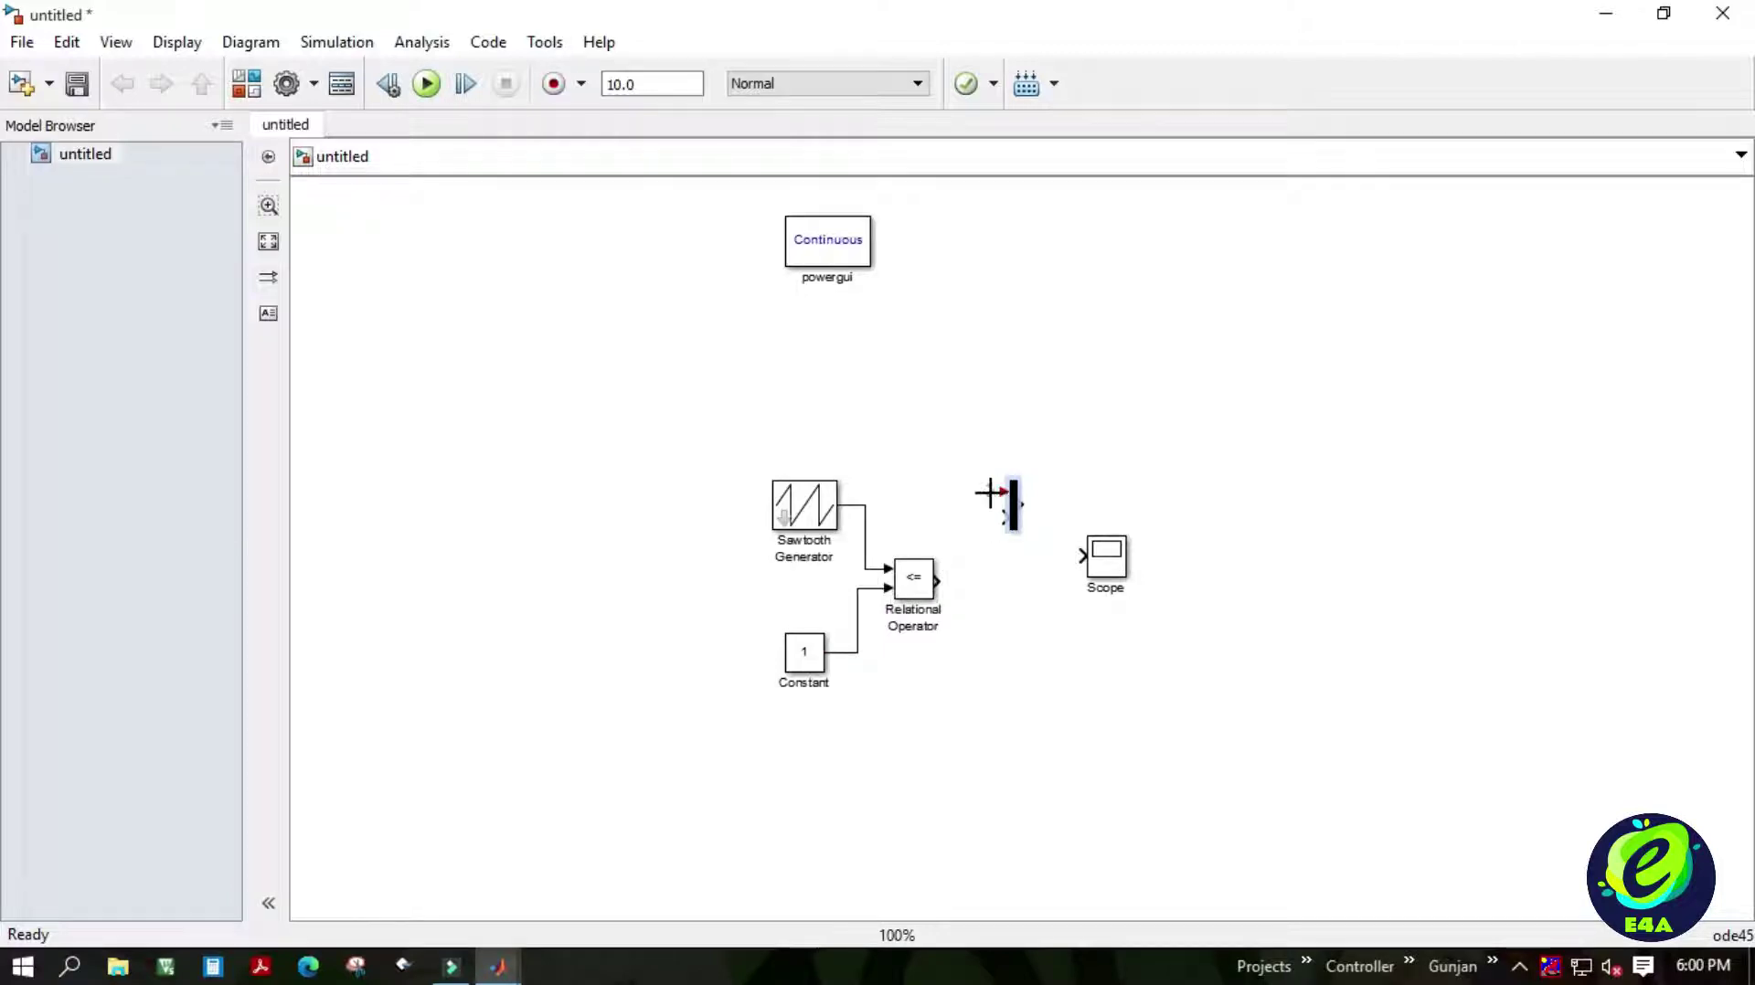
drag(889, 501, 869, 510)
mouse_move(885, 576)
mouse_down()
mouse_move(852, 630)
mouse_move(959, 590)
mouse_up()
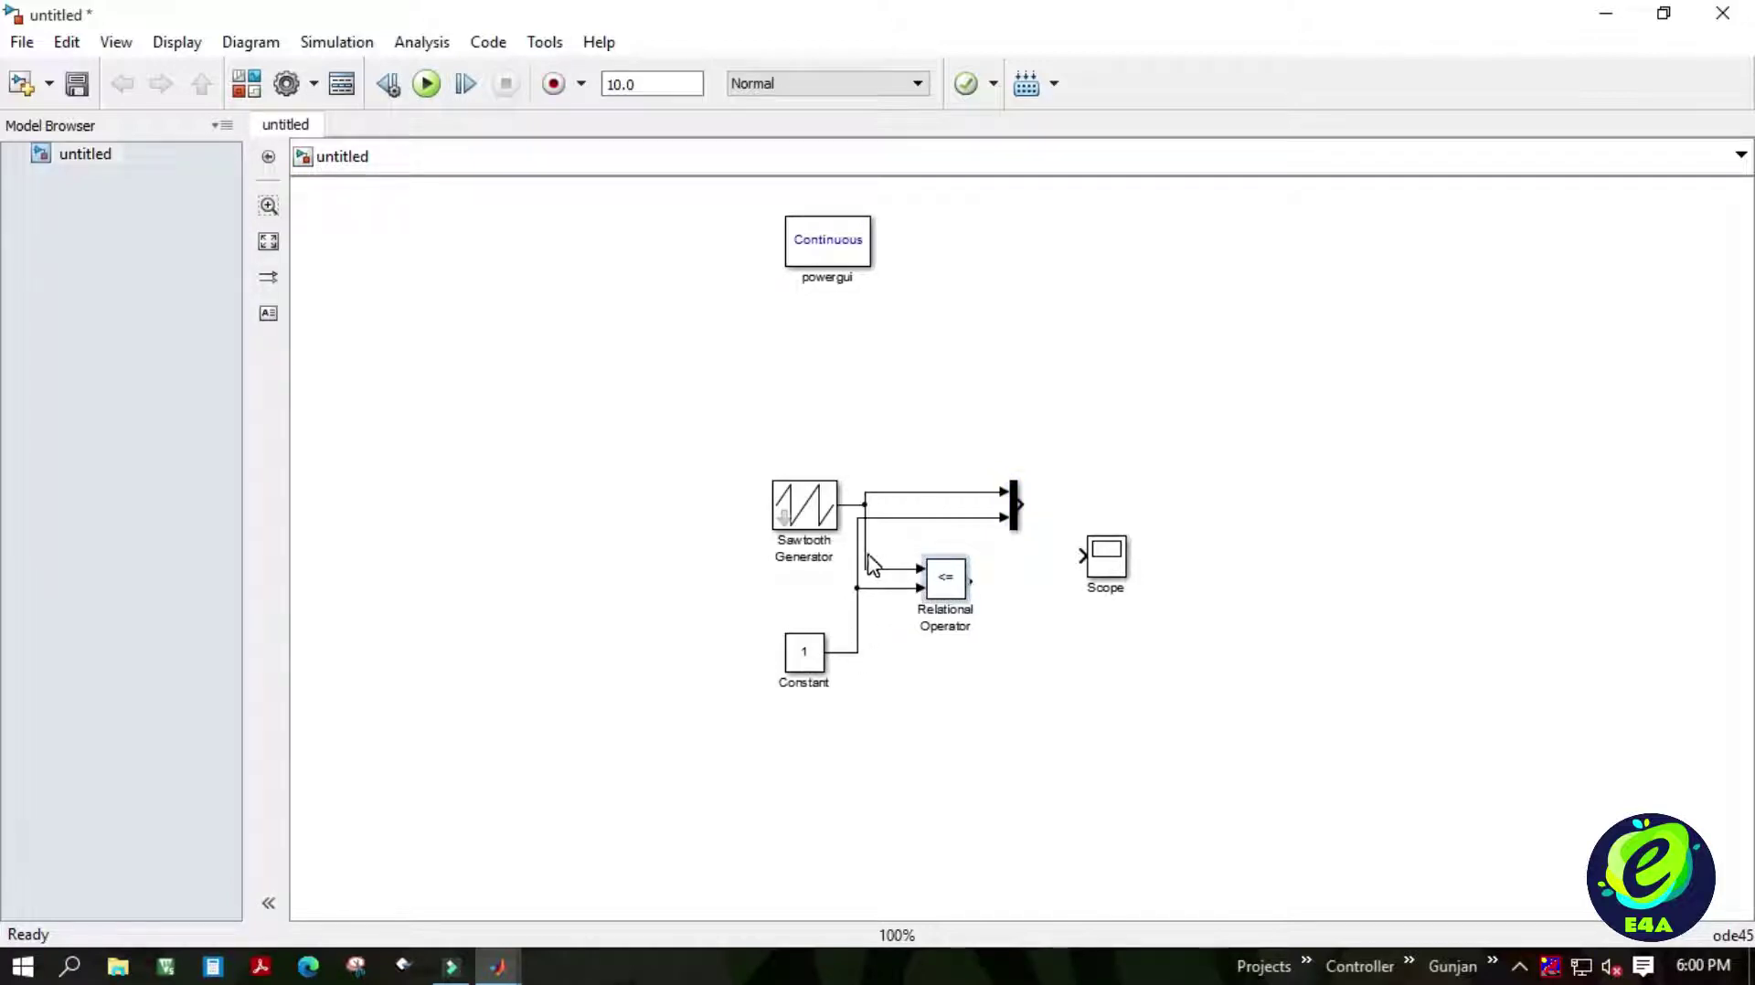
drag(867, 554, 885, 554)
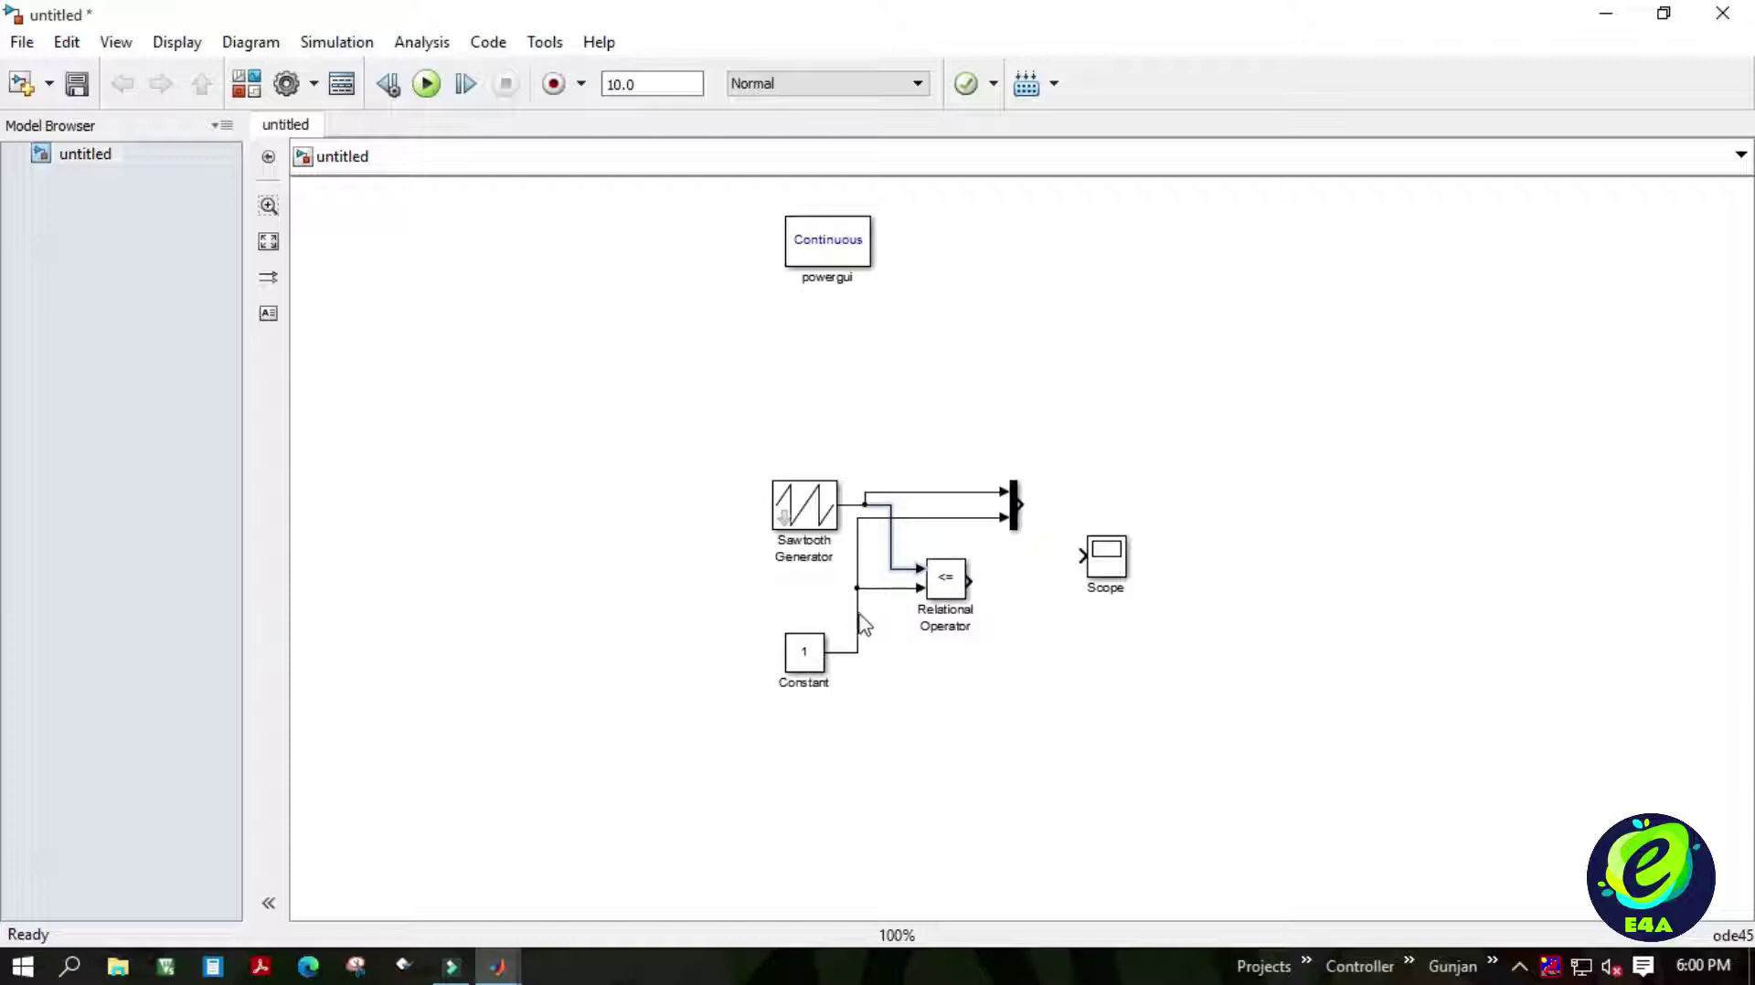
drag(857, 624, 885, 625)
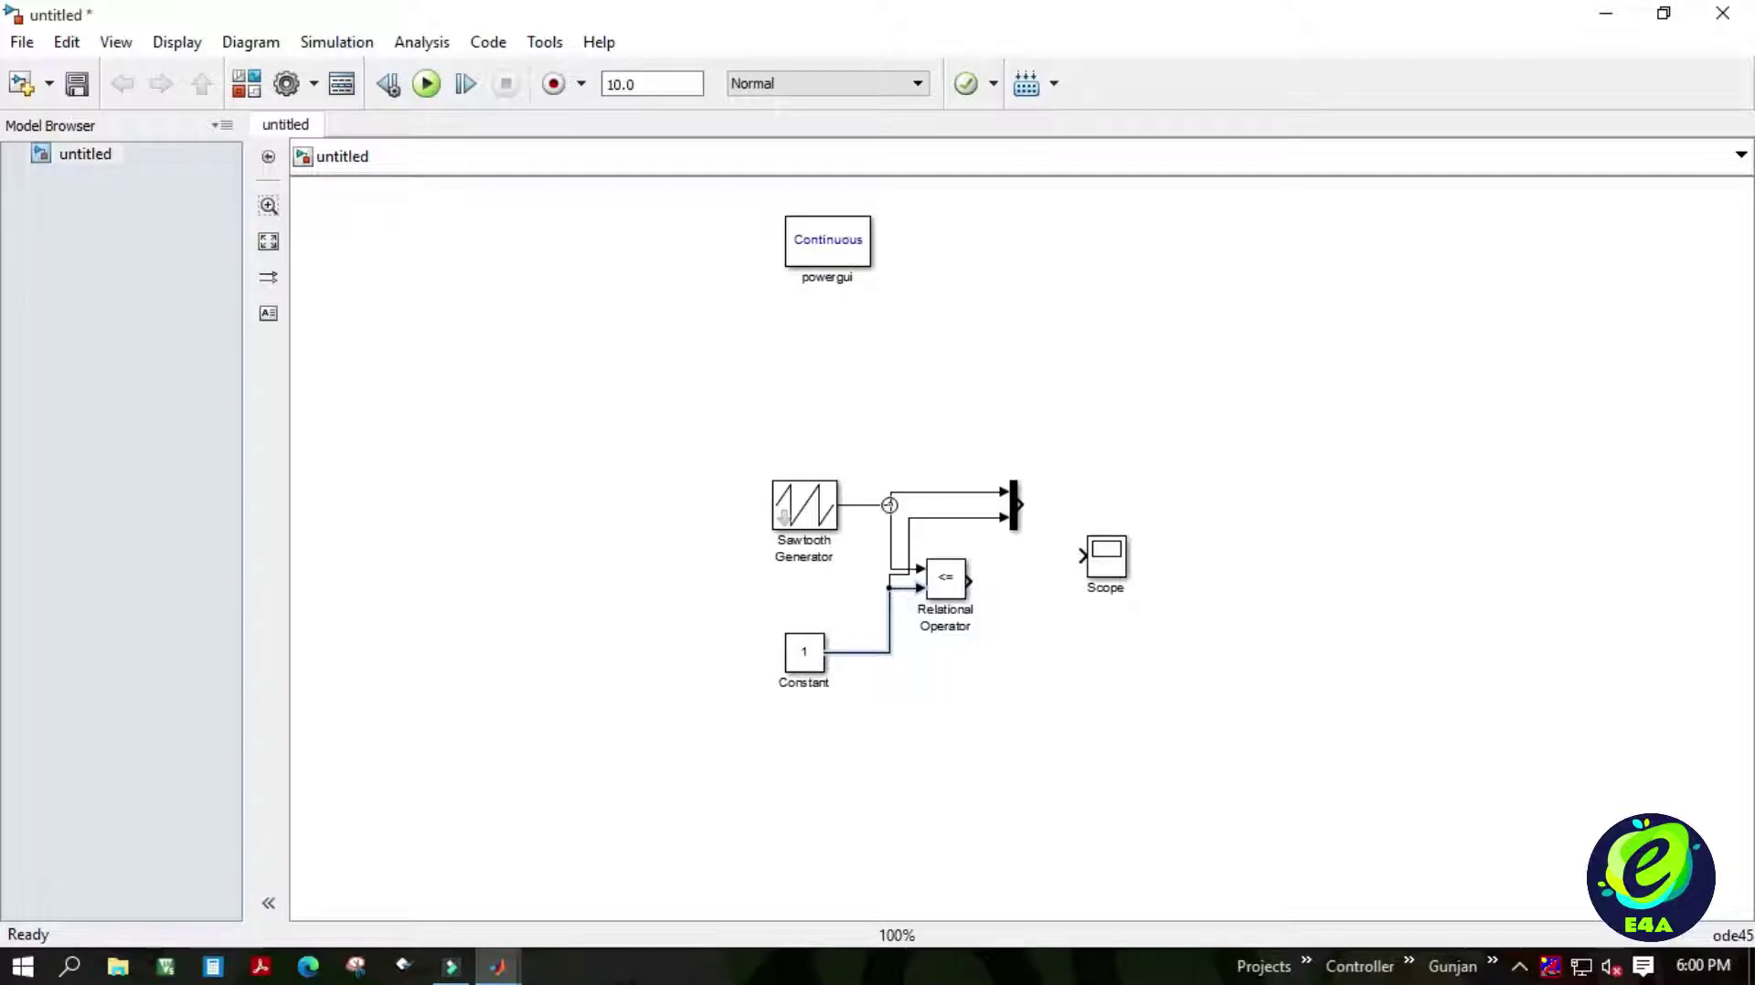
drag(1103, 566, 1081, 595)
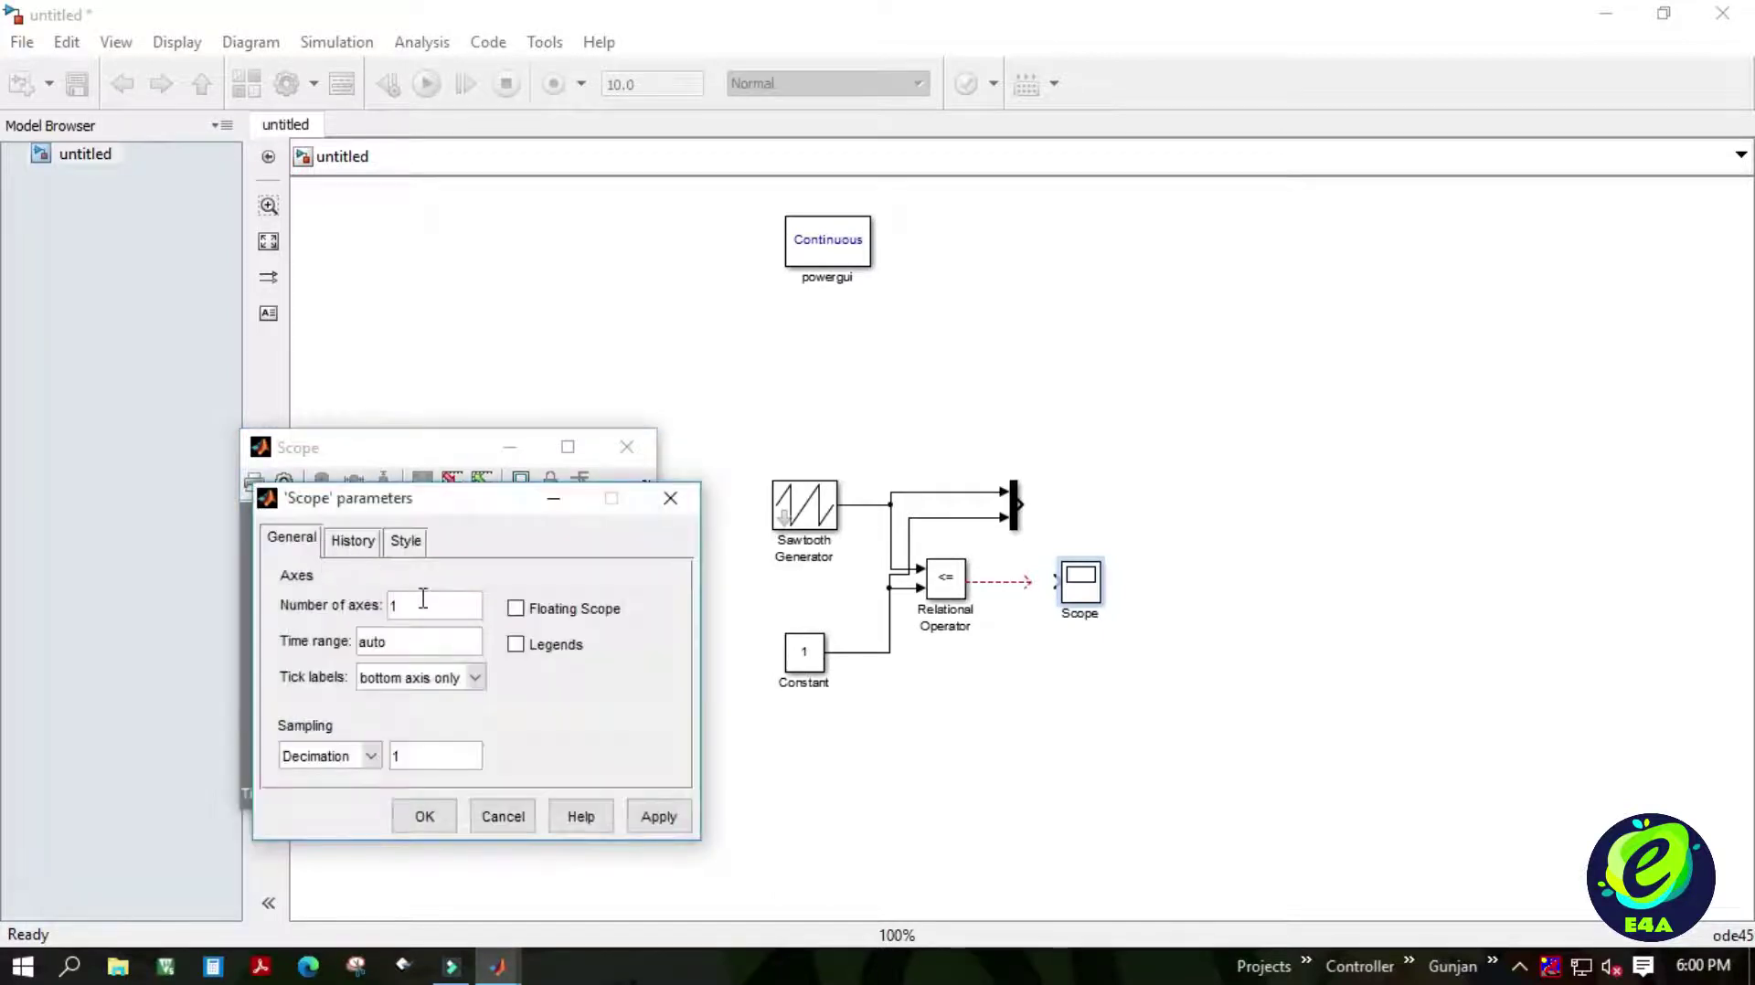
Set the Scope's number of axes to 2 and close the Scope window.
key(BackSpace)
text(2)
click(424, 814)
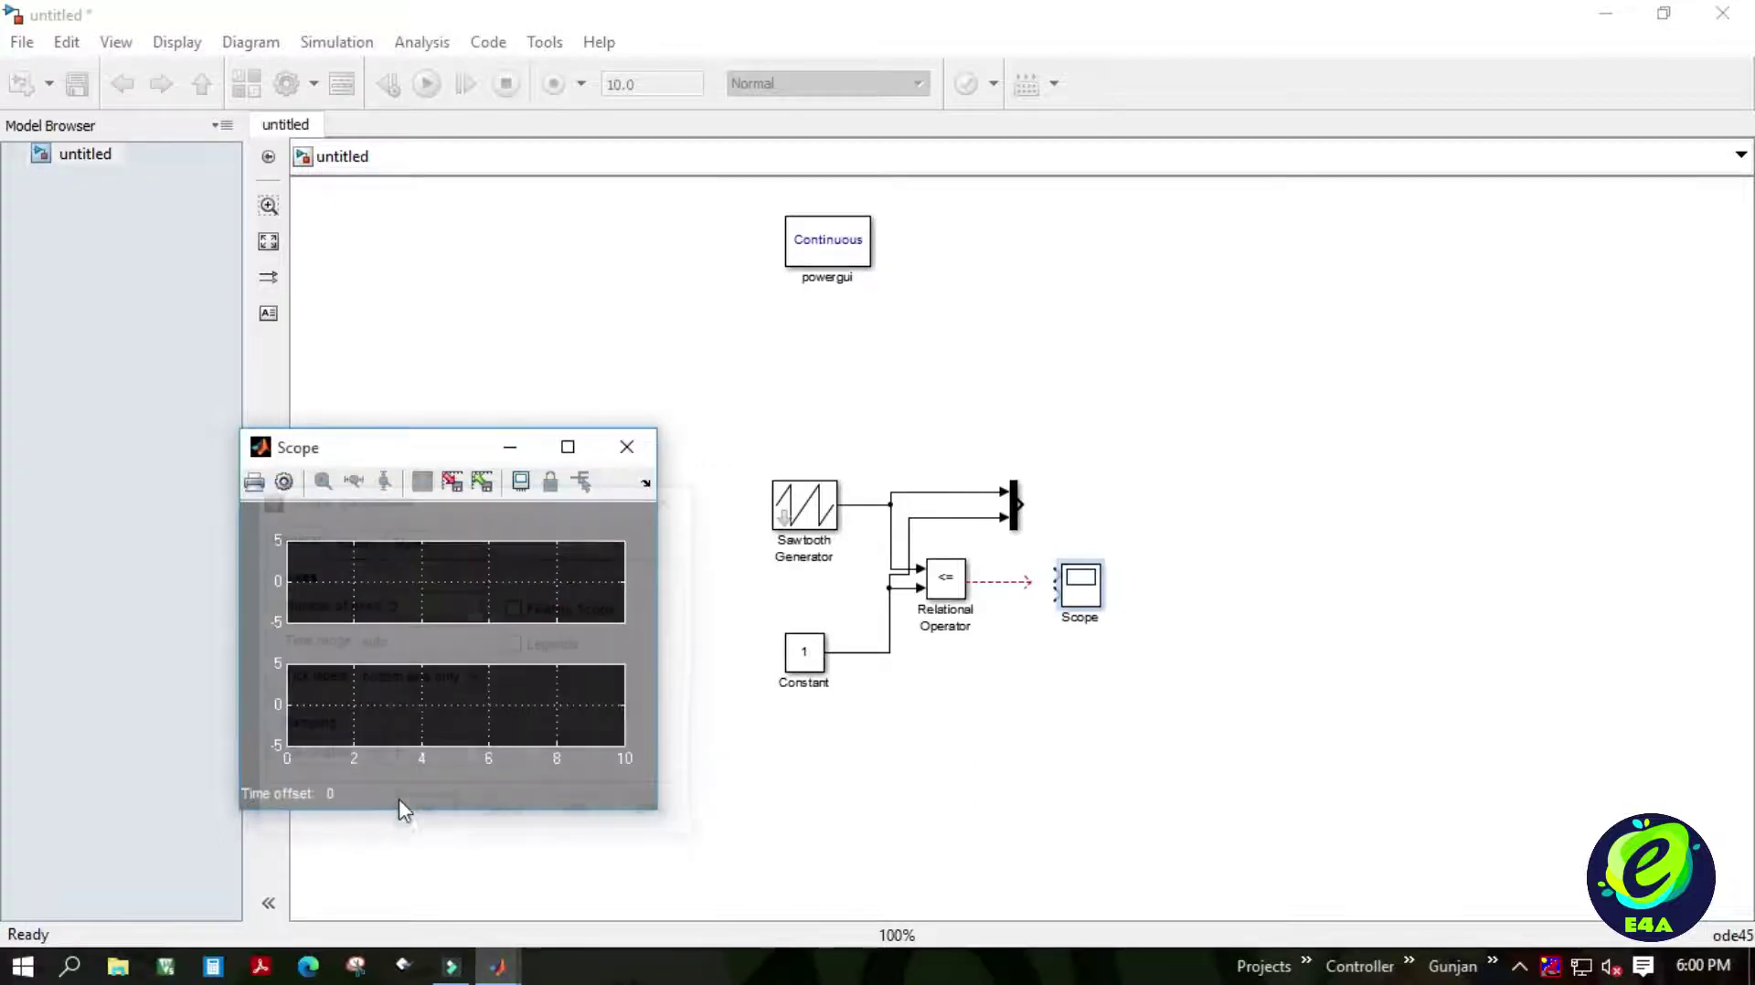
click(626, 447)
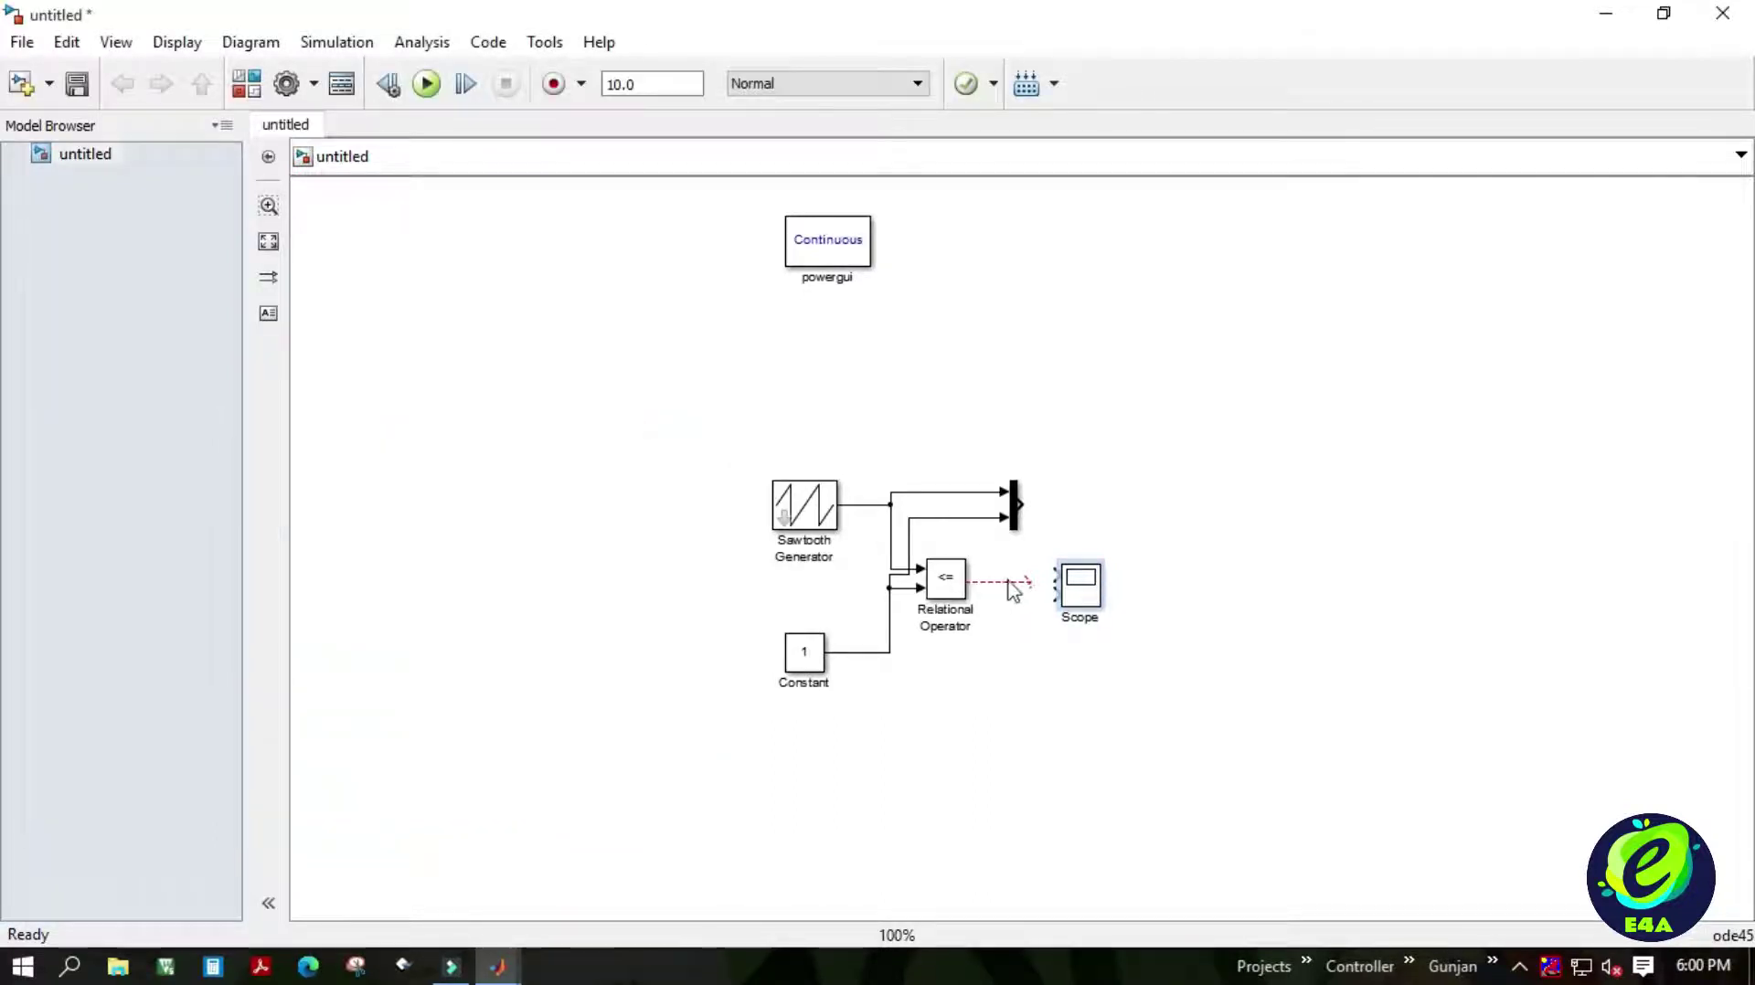
Connect the comparator output to Scope input 2 and the Mux output to Scope input 1.
drag(1029, 583, 1054, 594)
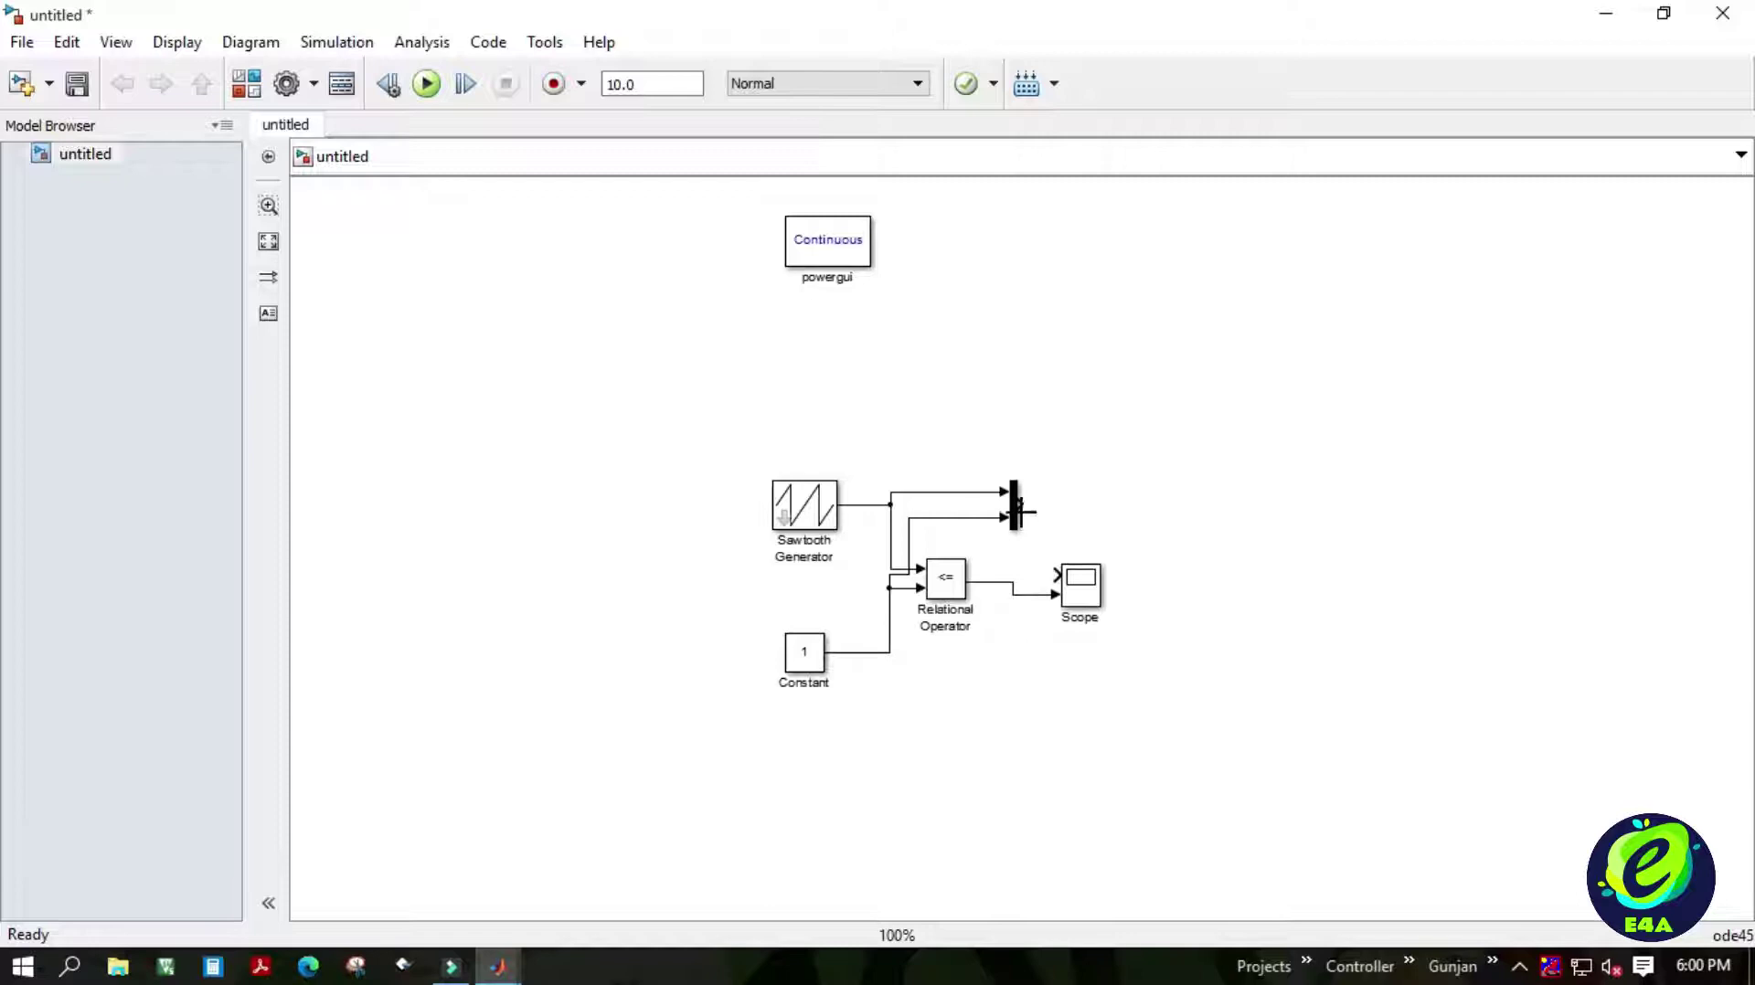
drag(1019, 503, 1048, 564)
key(Escape)
drag(1021, 510, 1058, 576)
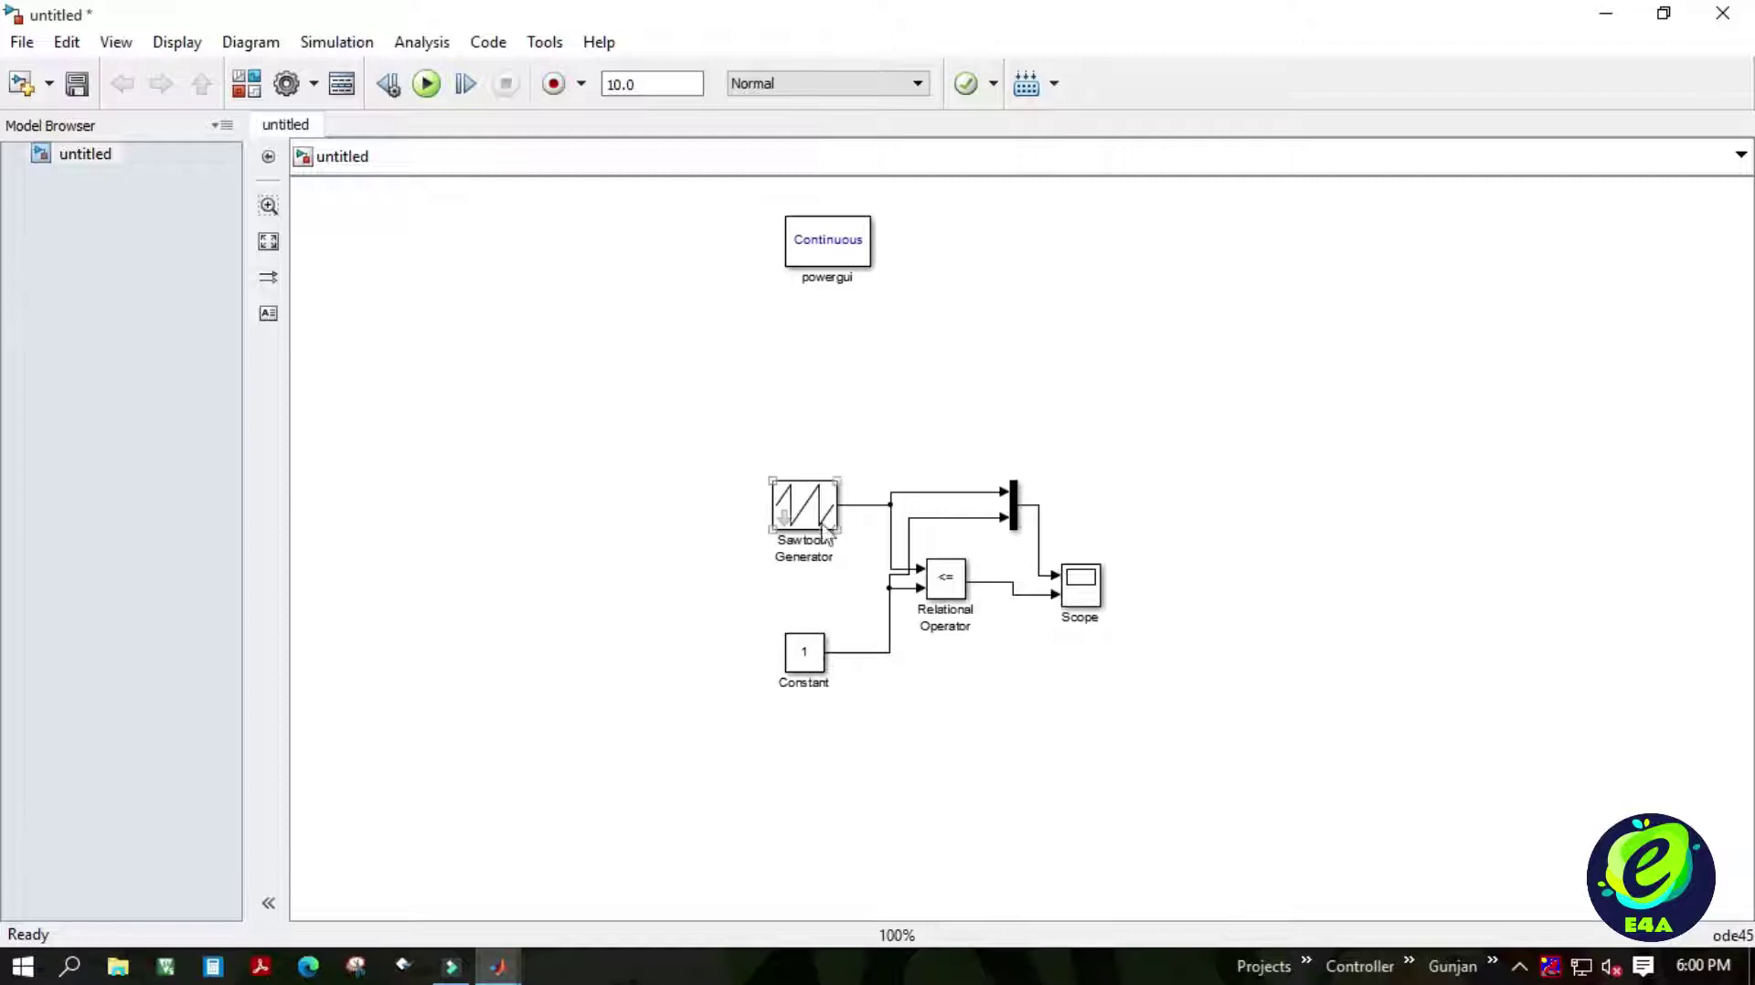
click(827, 243)
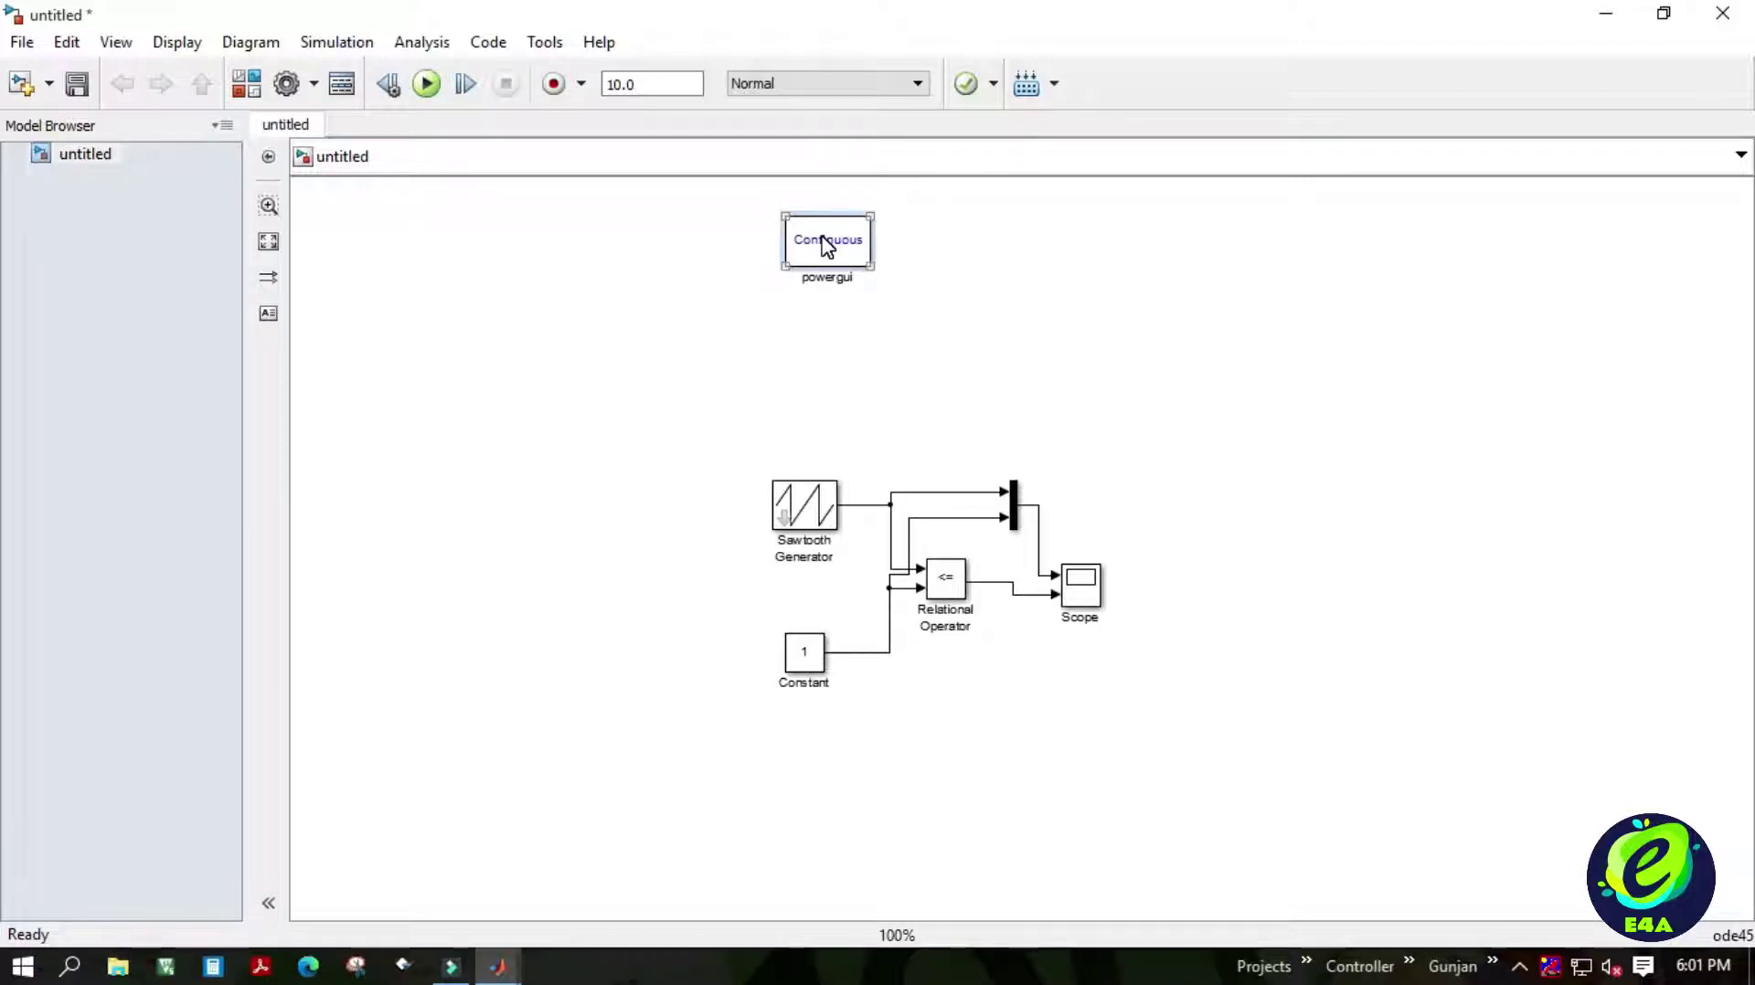
Set powergui to Discrete simulation with a 50e-6 s sample time and close its dialog.
double_click(827, 243)
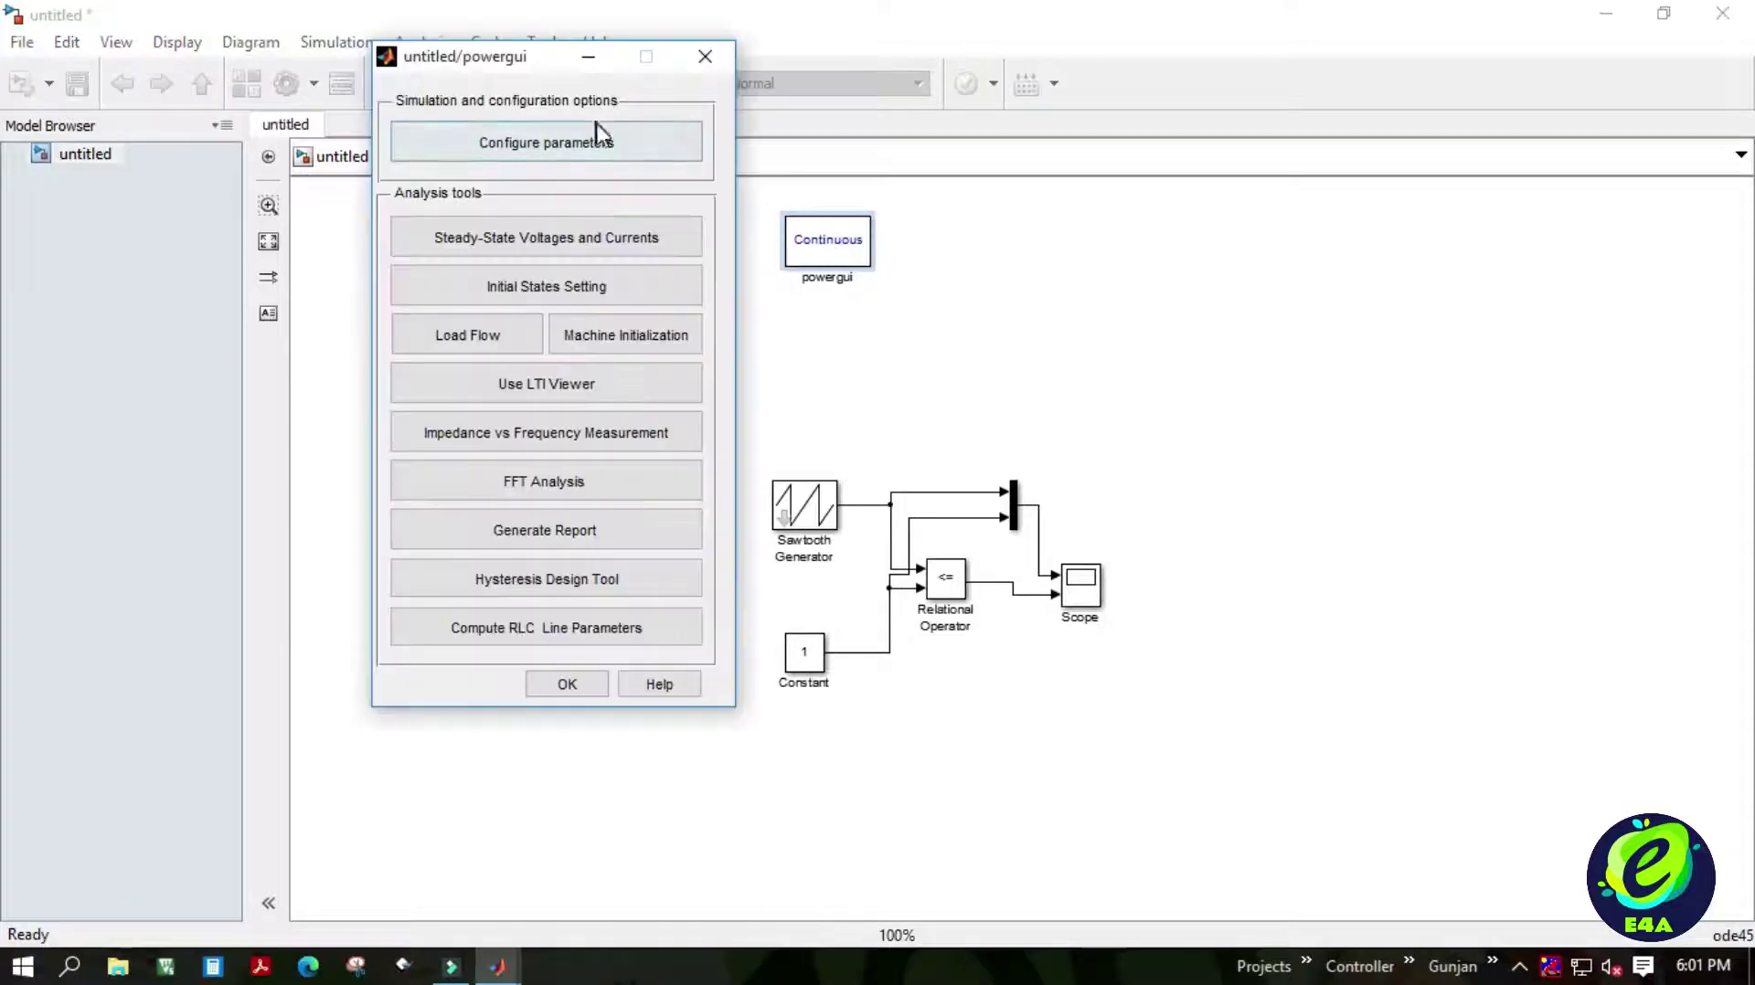
click(609, 147)
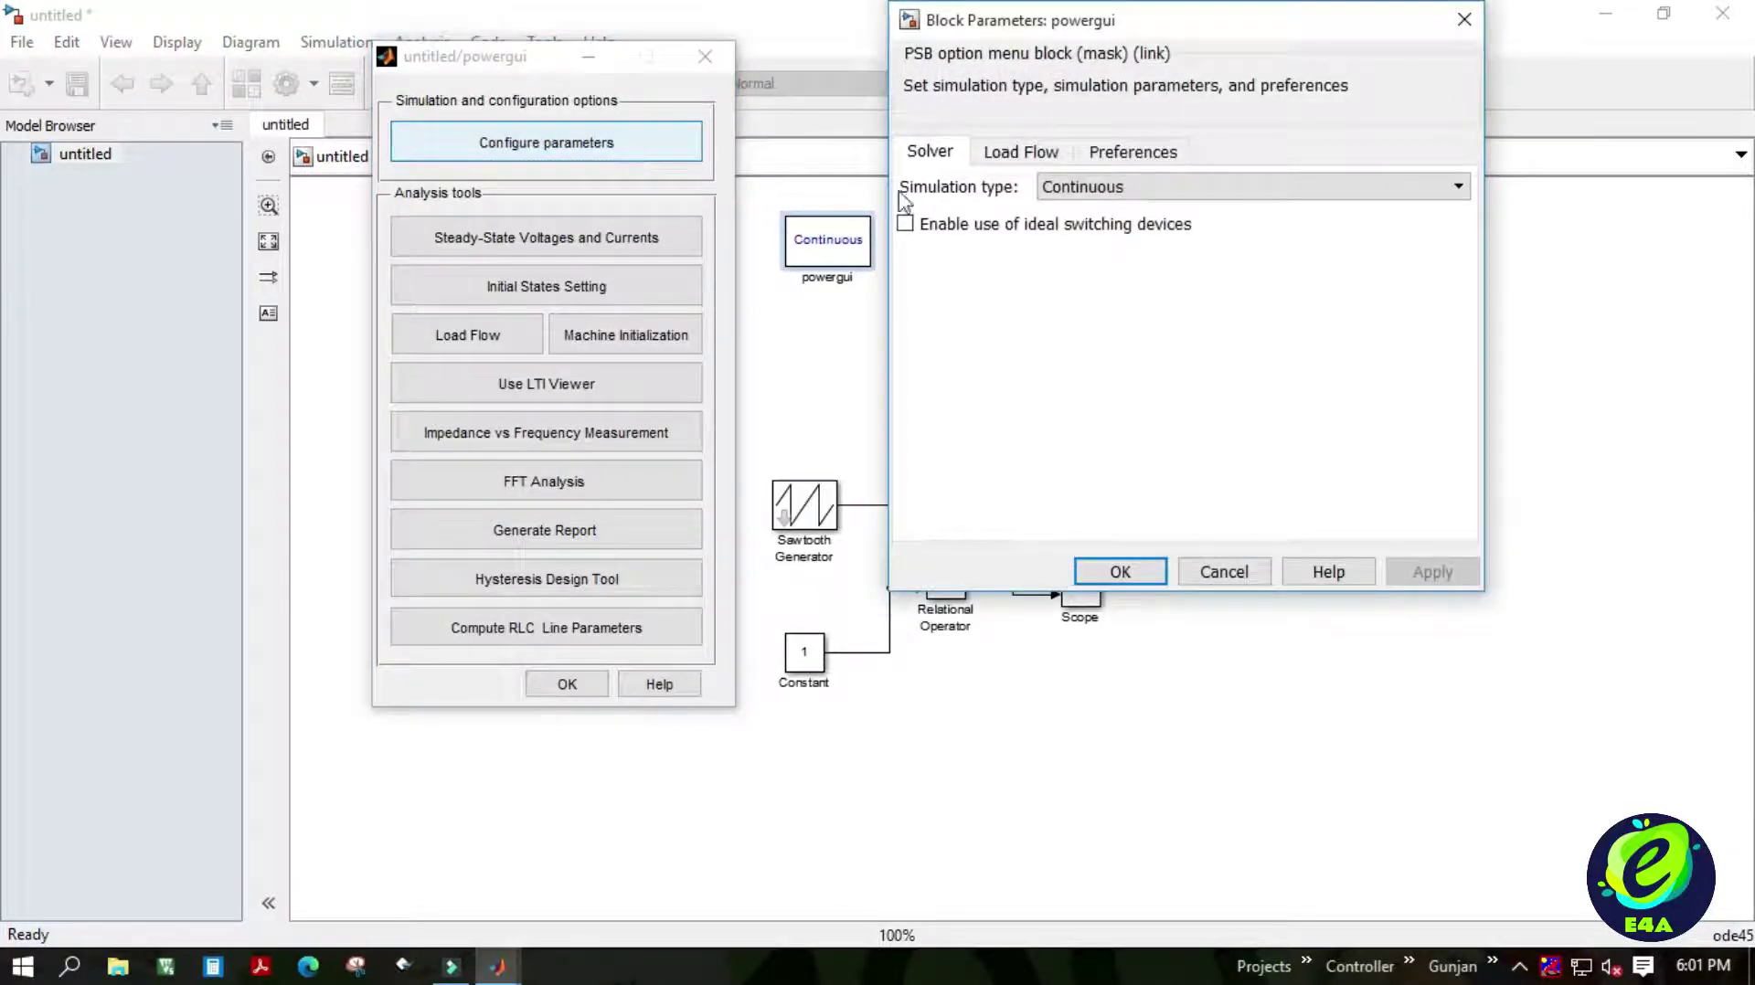
click(1051, 188)
click(1051, 233)
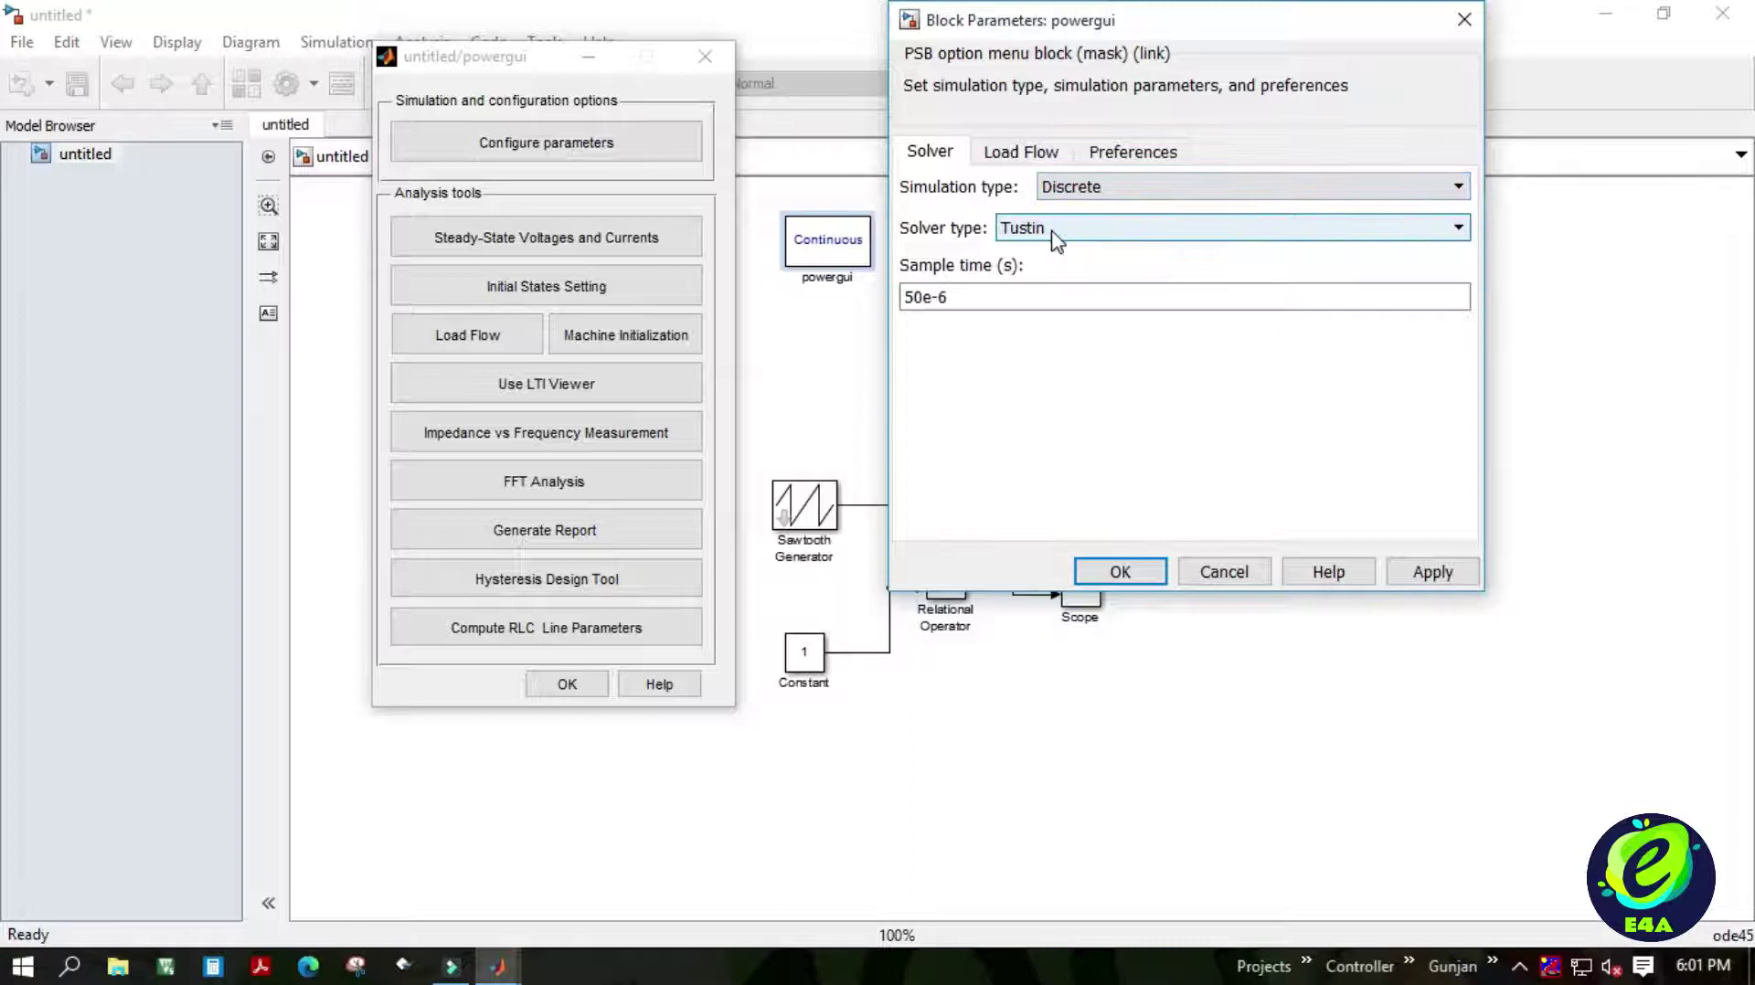
click(1051, 231)
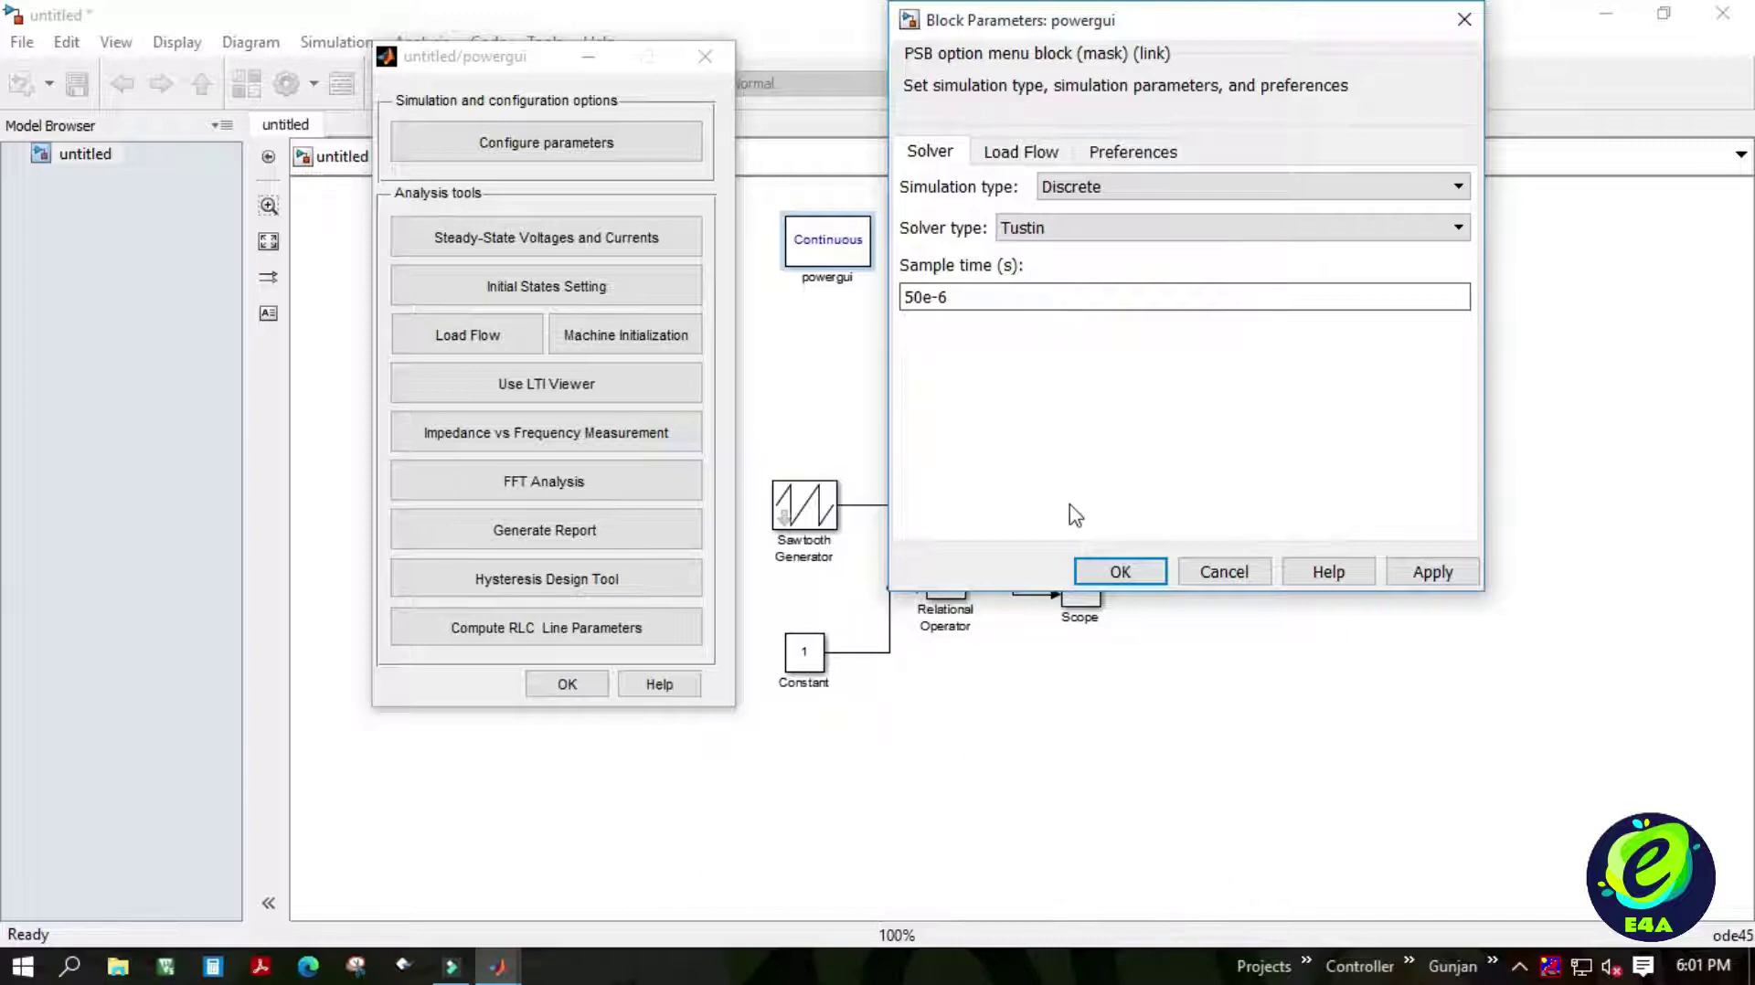
click(1102, 571)
click(567, 684)
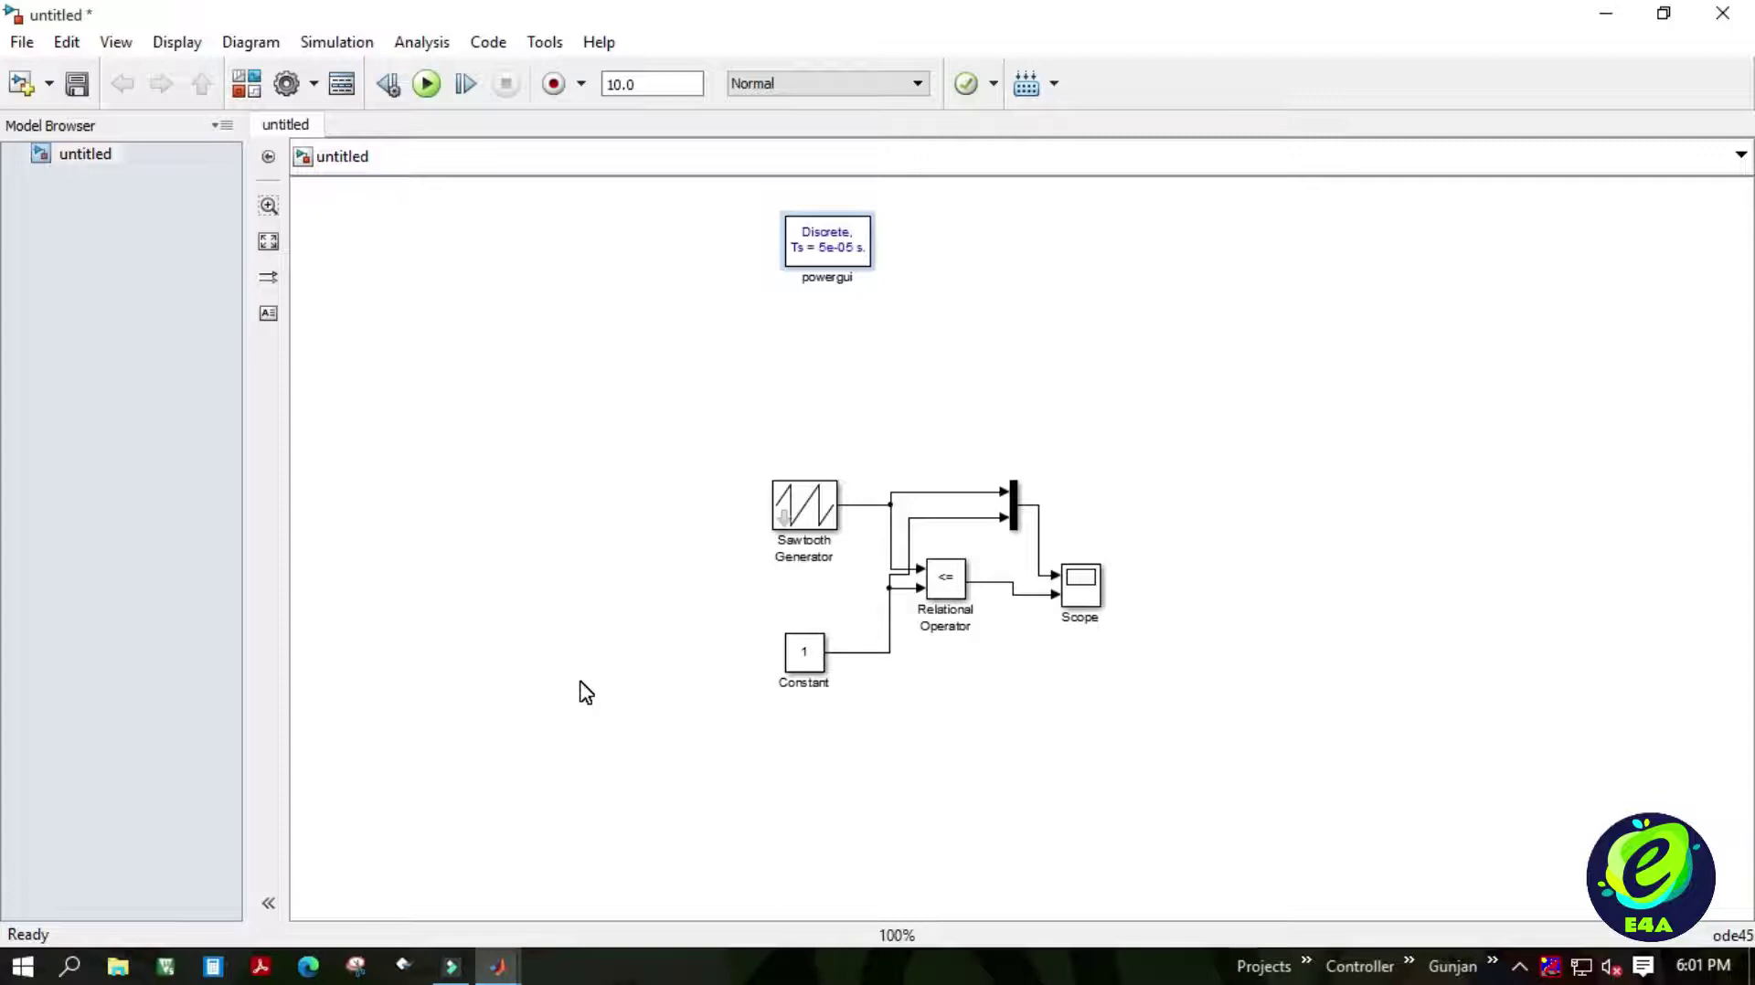
Set the Sawtooth Generator's frequency to 20000 Hz and its phase to 0.
double_click(805, 503)
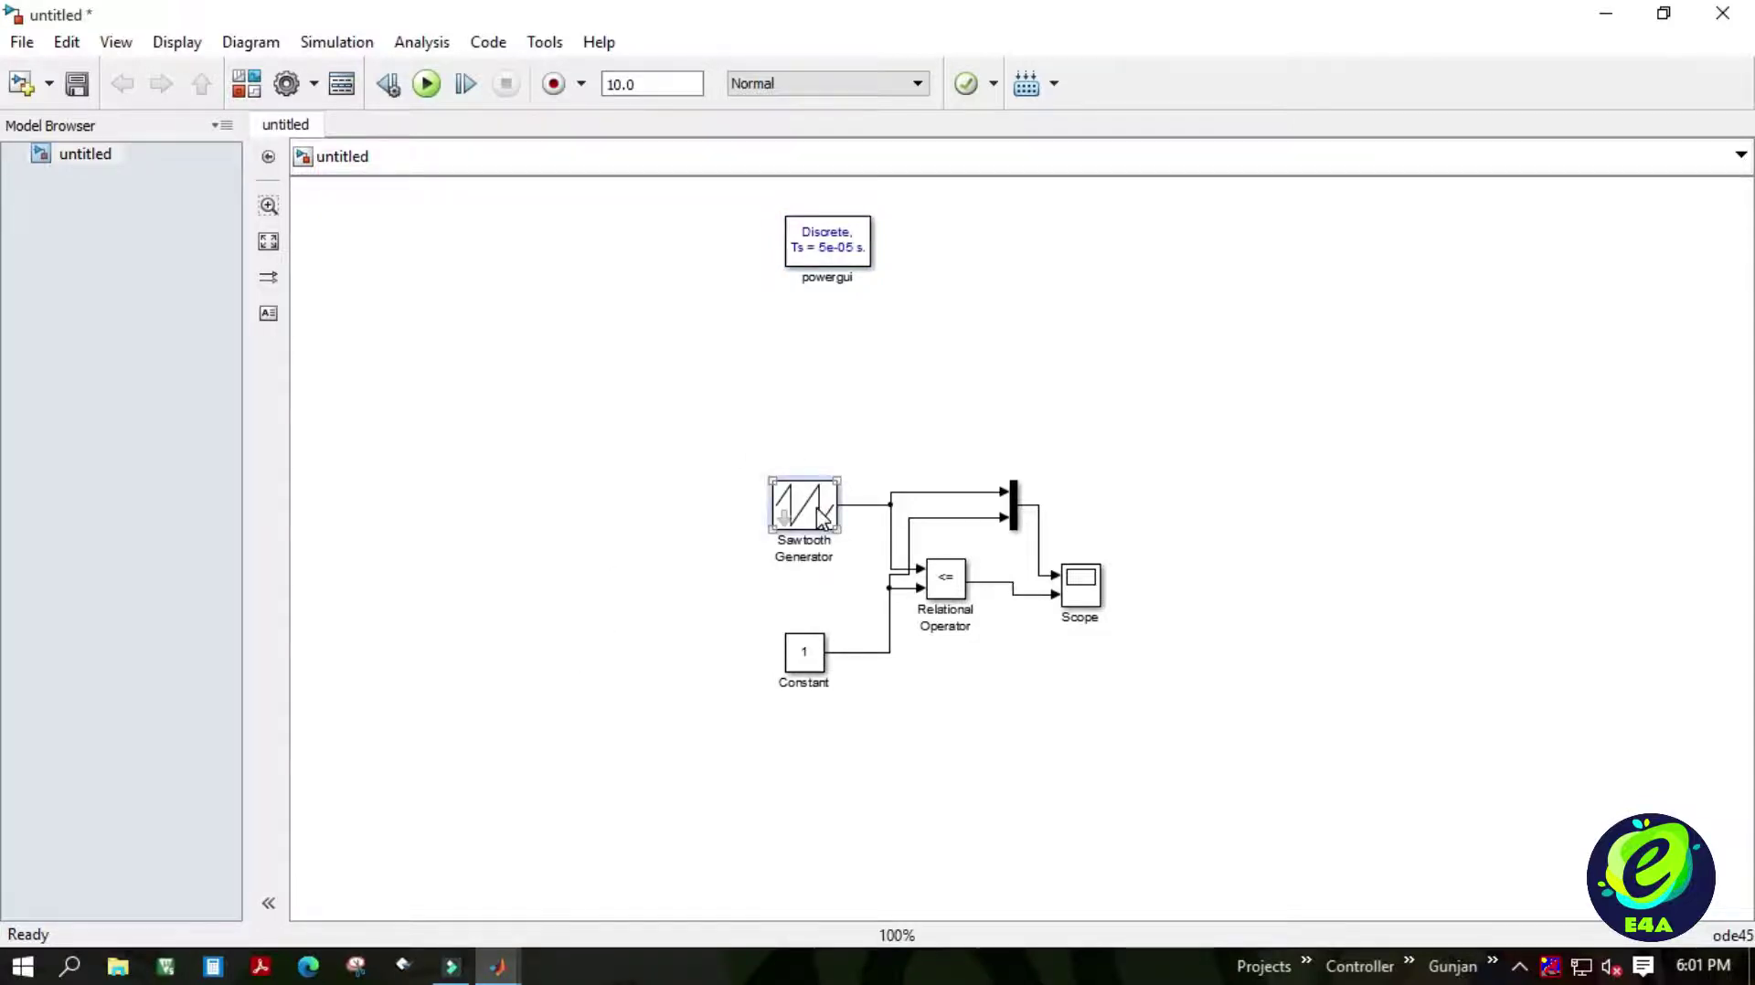
double_click(764, 427)
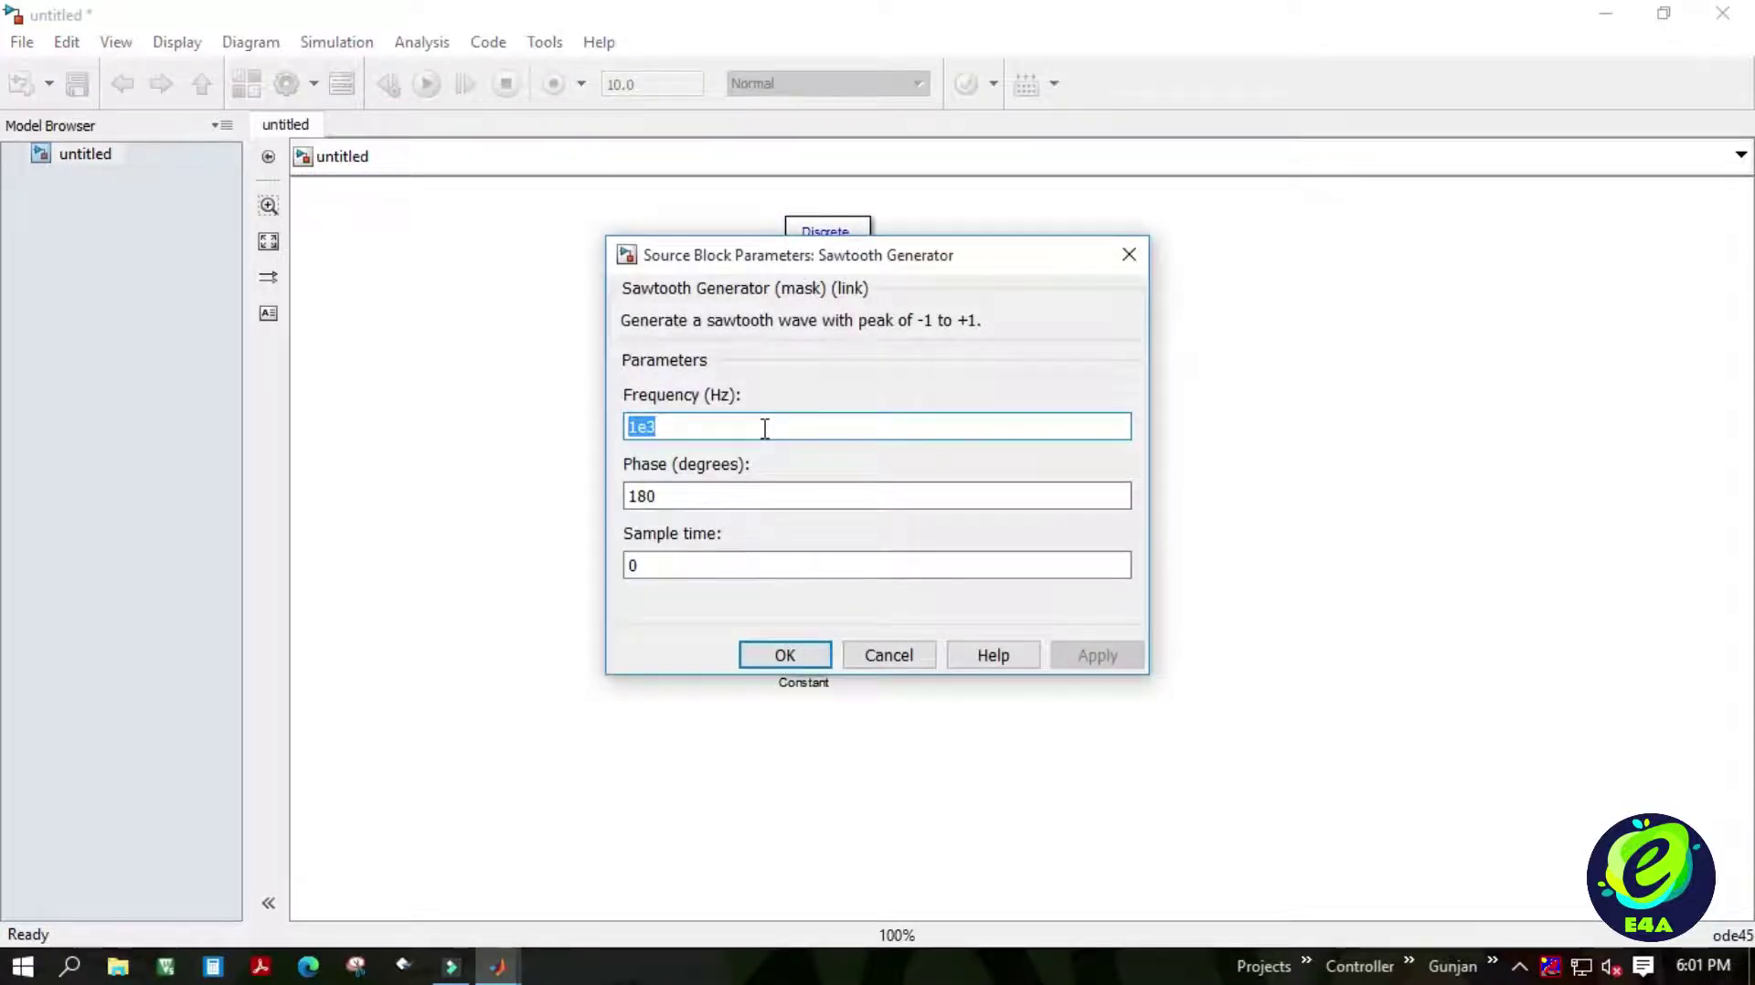
text(20000)
double_click(772, 498)
text(0)
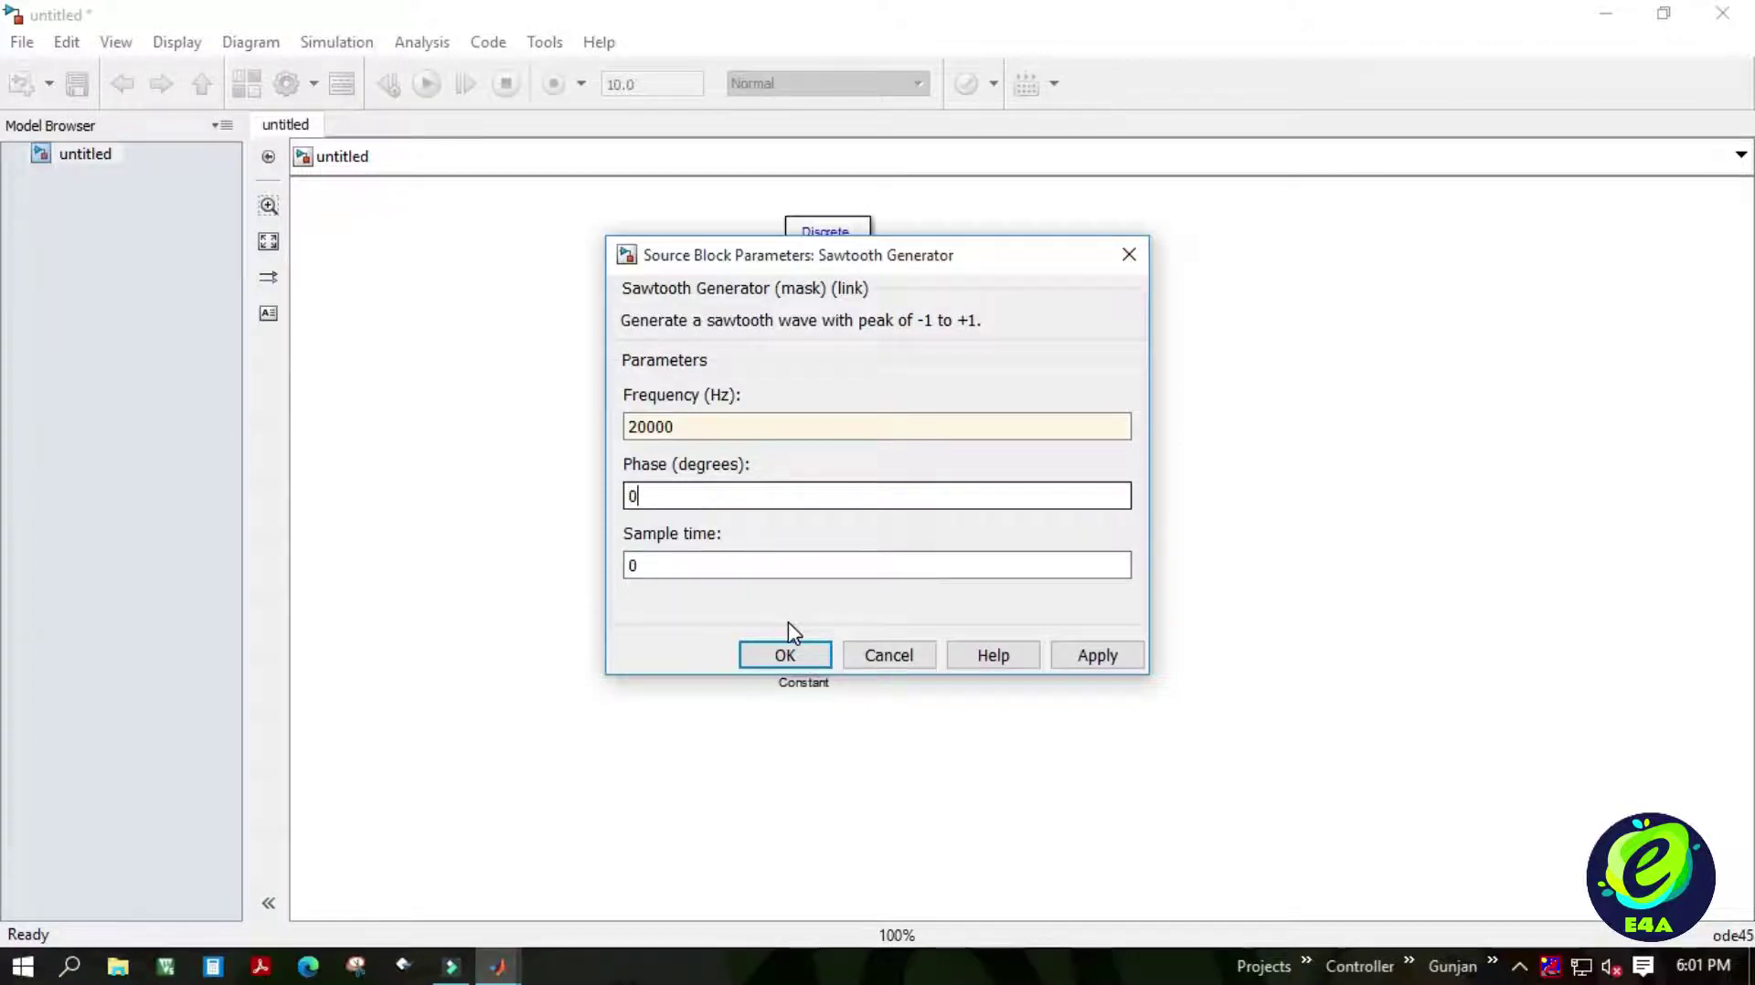
click(787, 654)
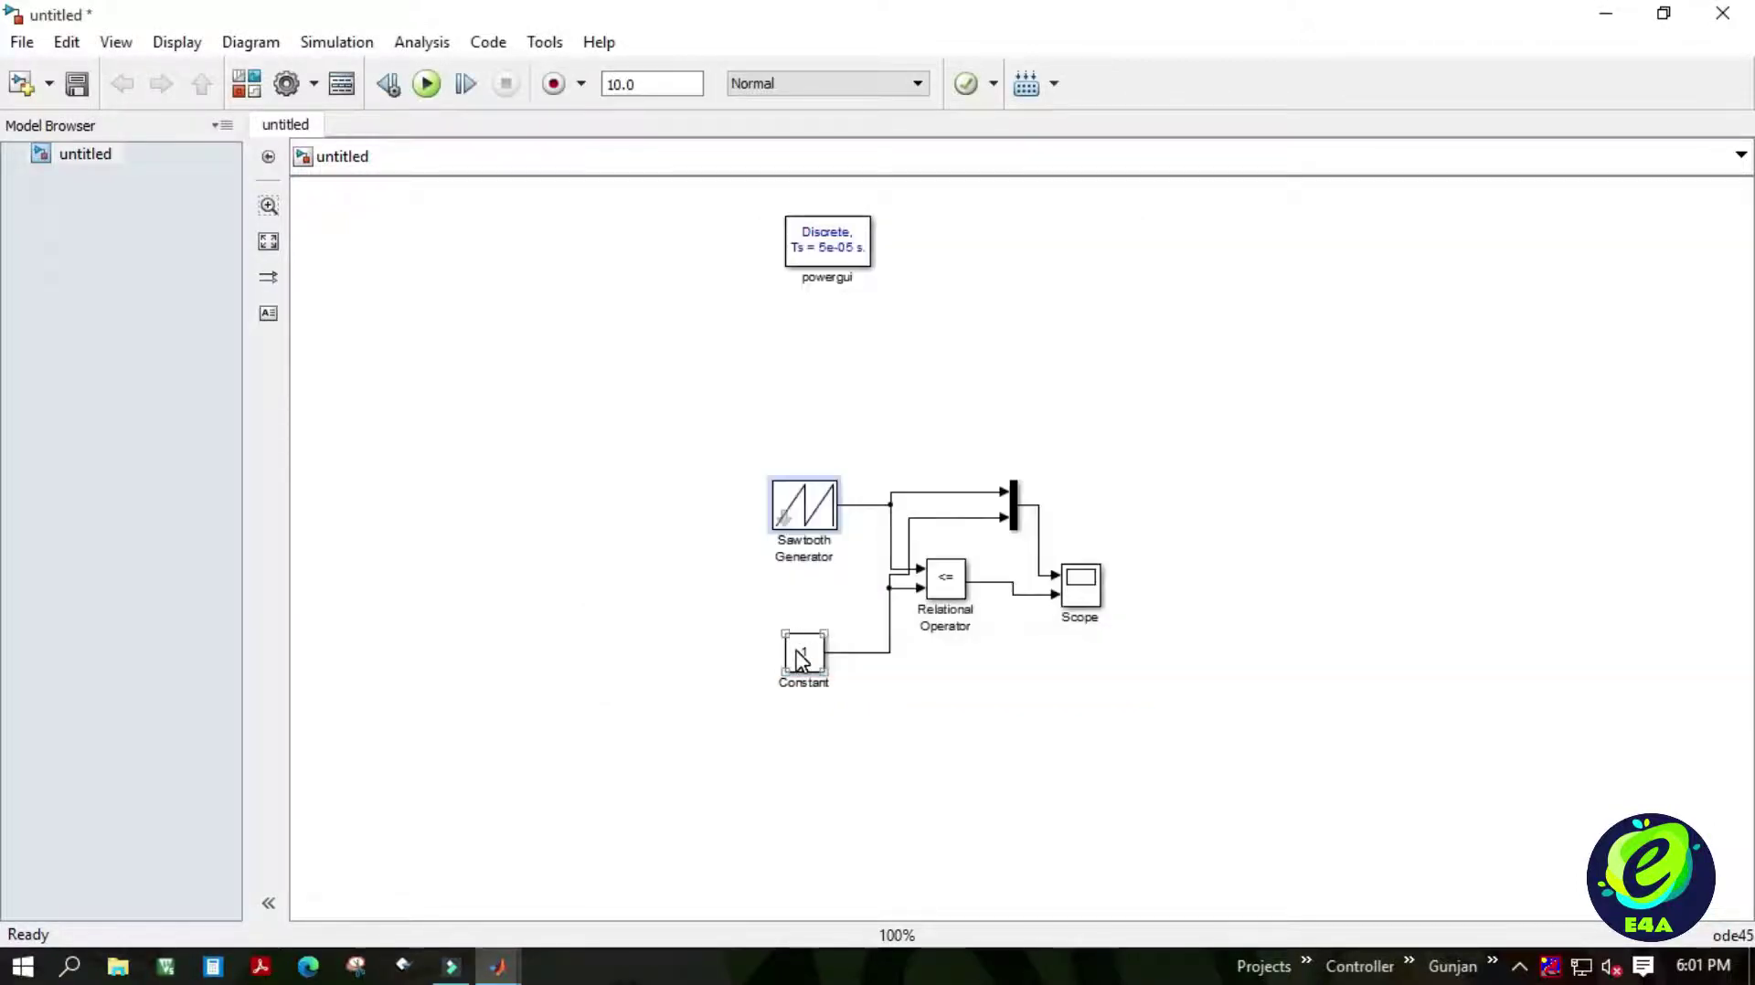
double_click(793, 641)
text(0.)
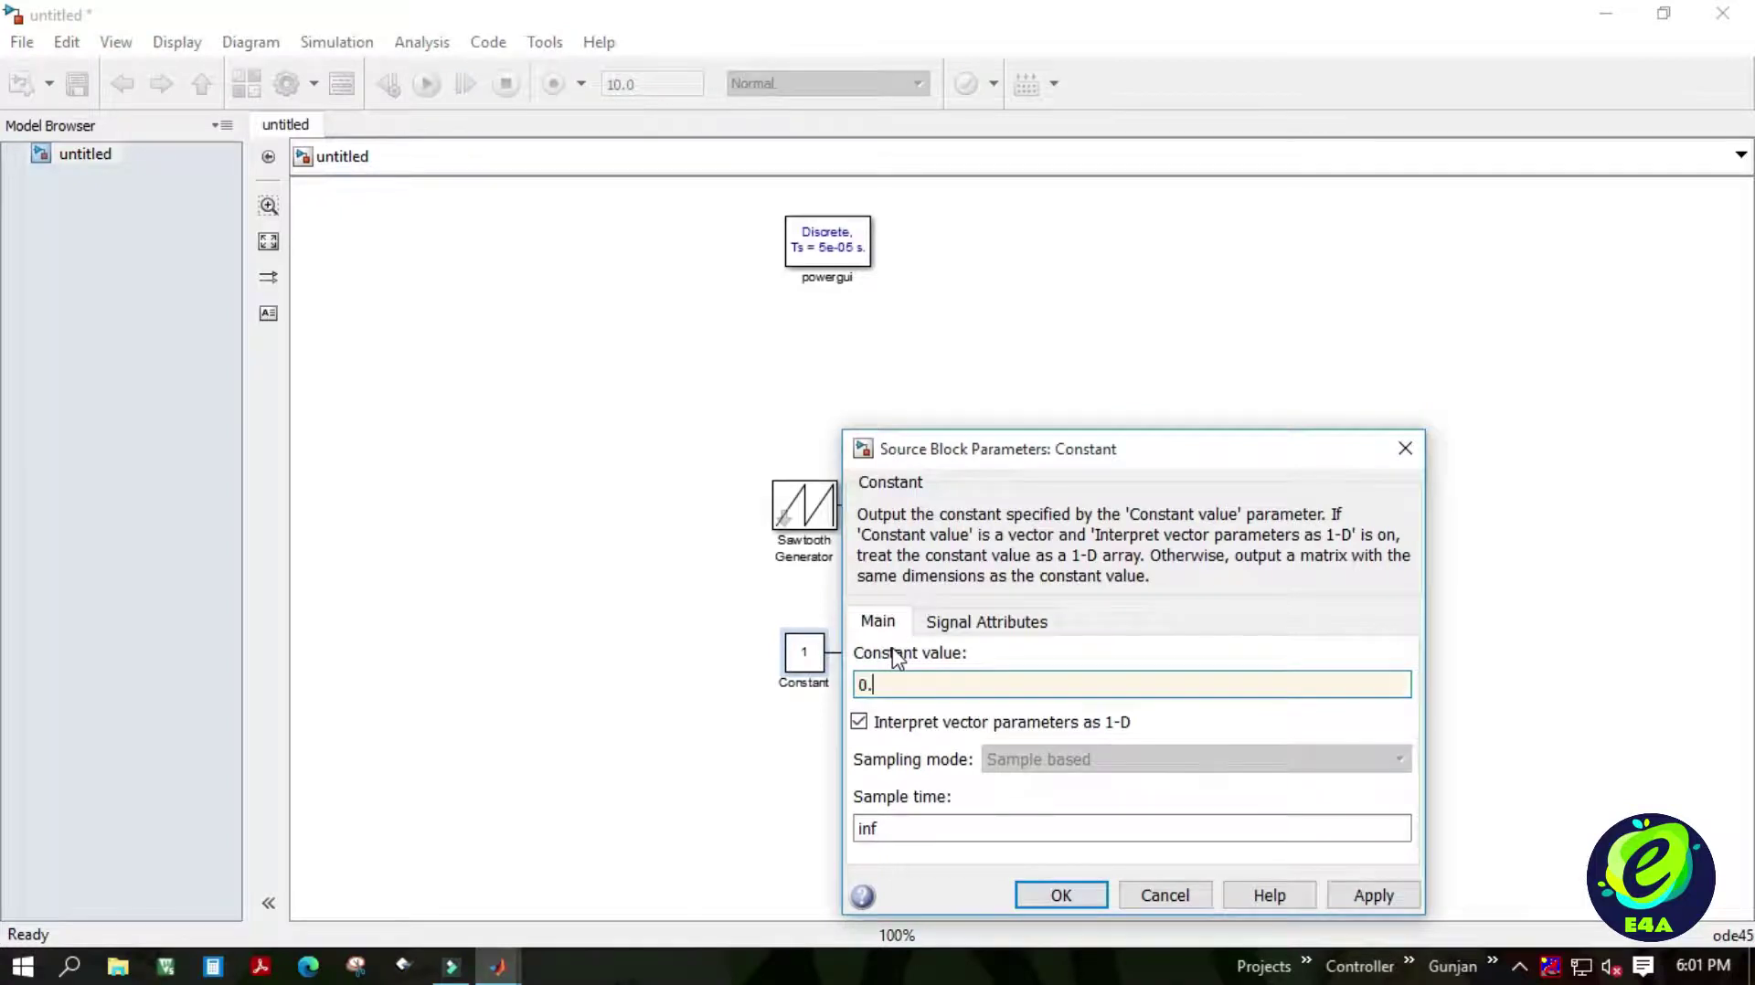
text(7)
click(1060, 895)
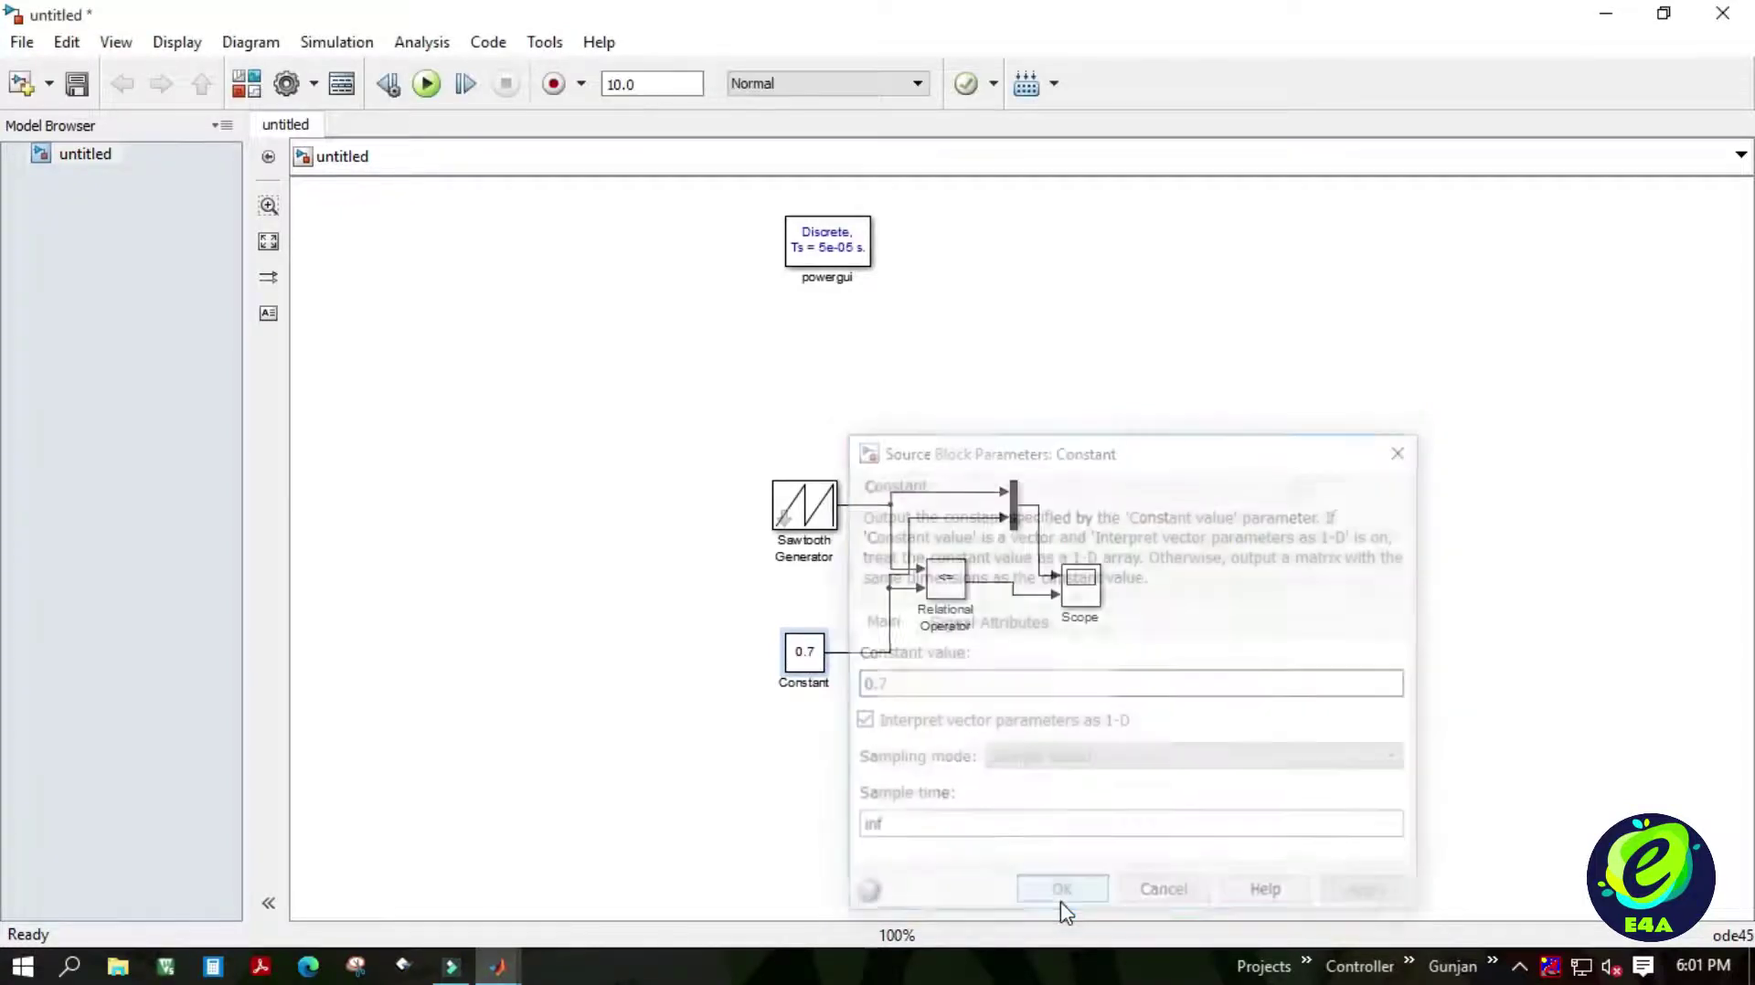
click(678, 84)
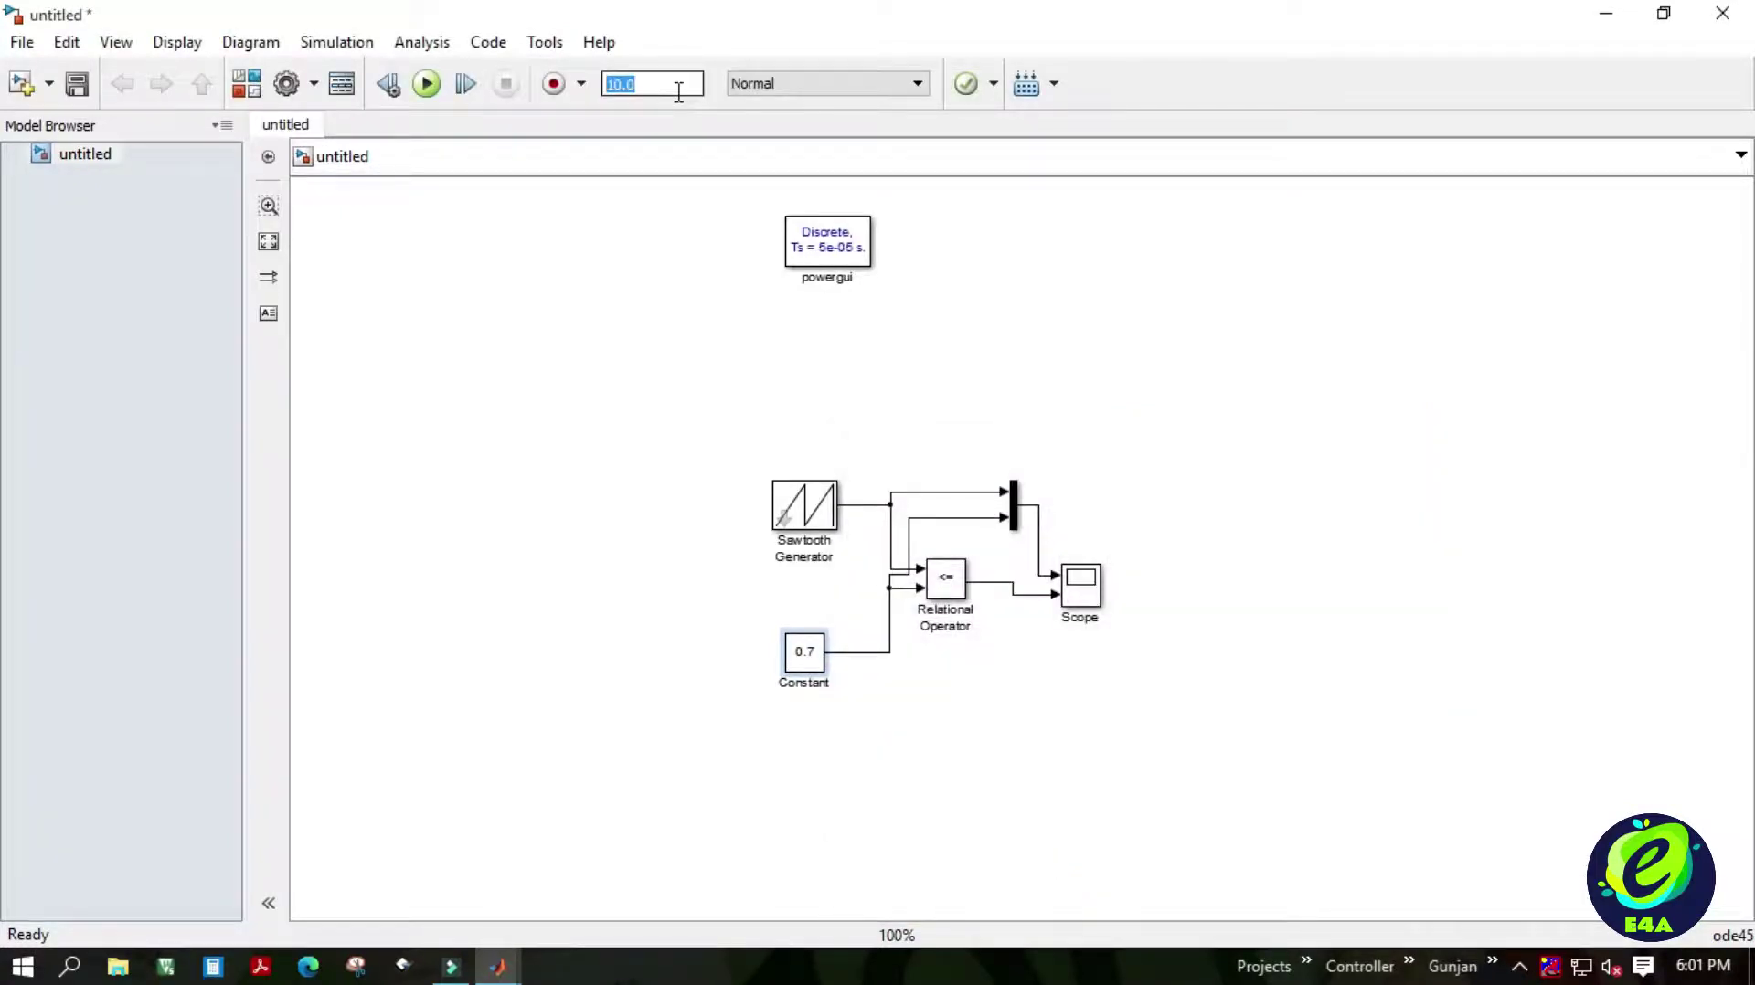
text(0.0005)
click(426, 85)
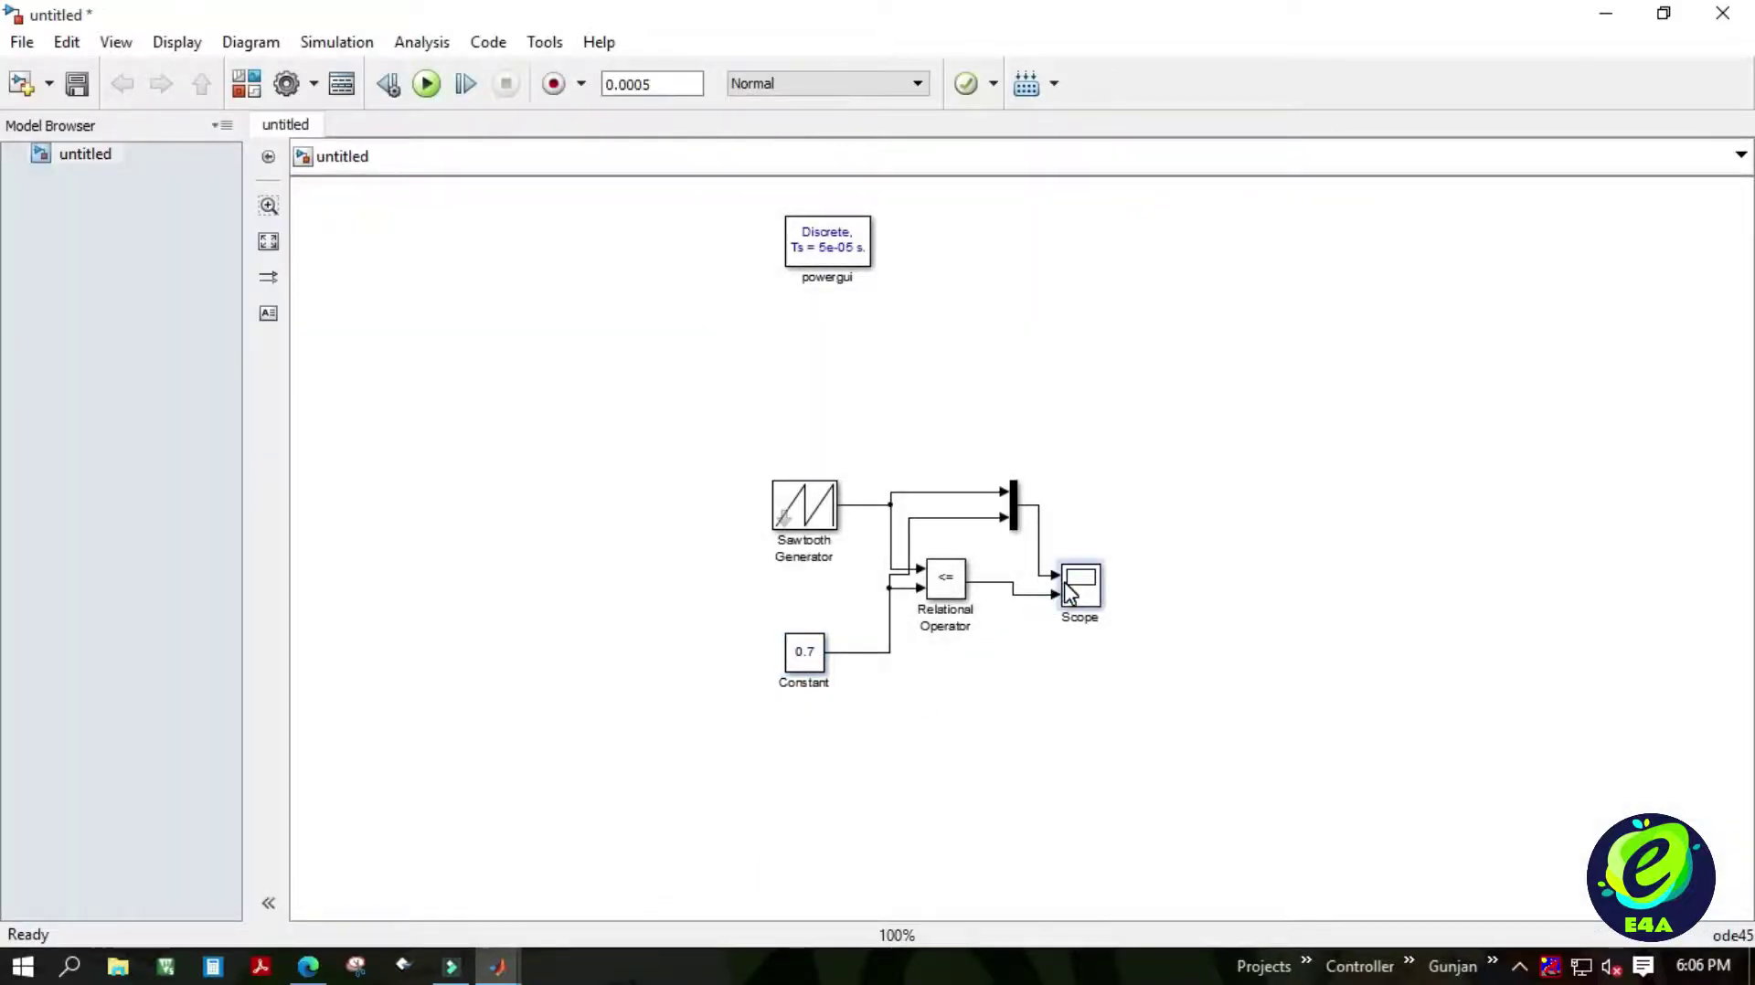
Open the Scope and set the upper plot's Y range to -0.2 to 1.2.
click(1087, 596)
double_click(1087, 596)
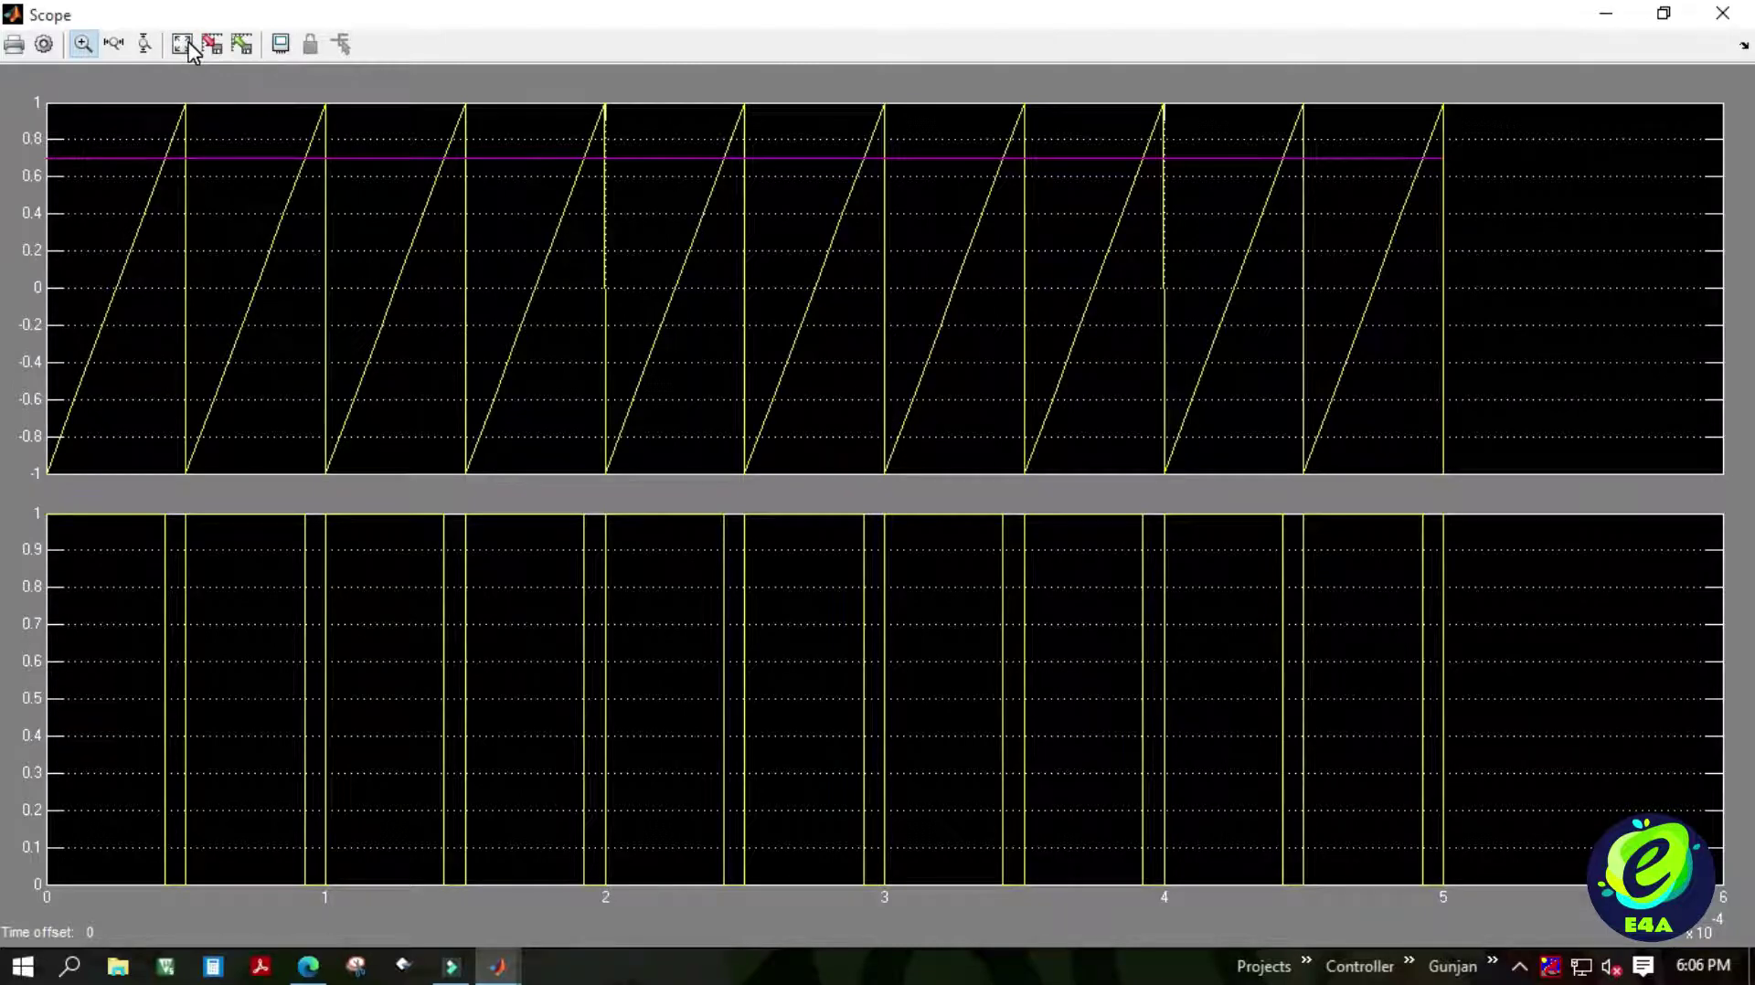
right_click(287, 283)
click(332, 412)
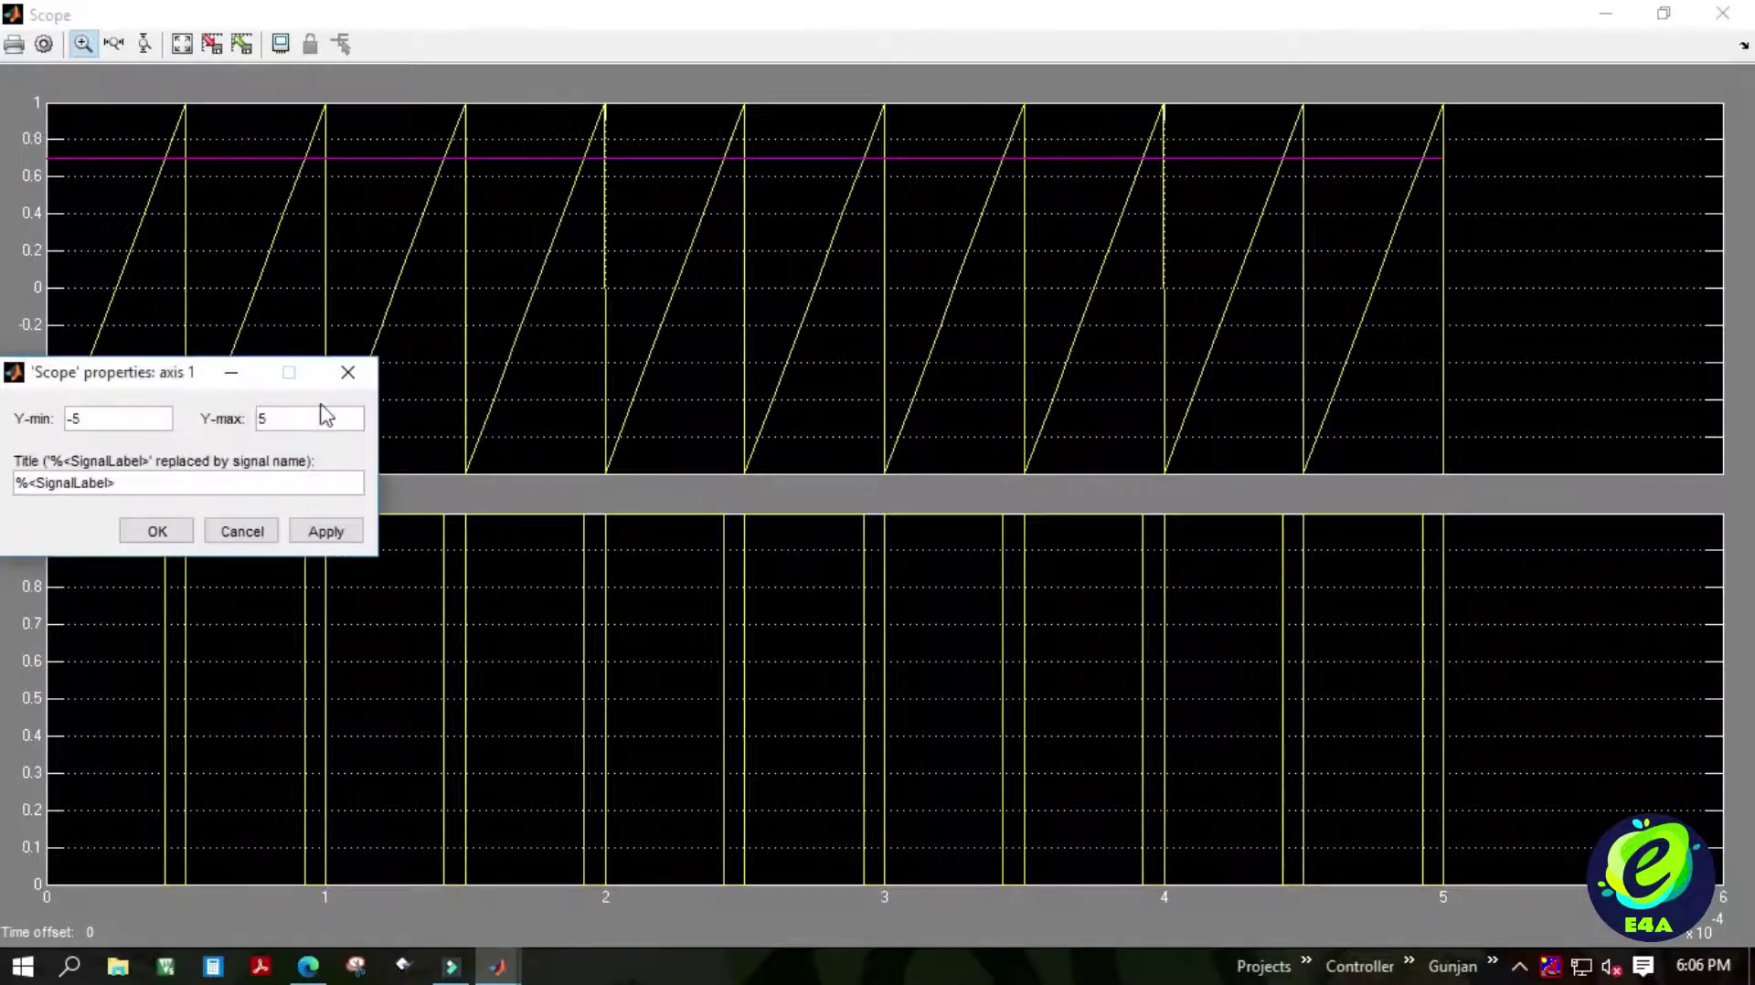
click(152, 421)
key(BackSpace)
text(0.2)
key(Tab)
text(1.2)
key(Tab)
key(Tab)
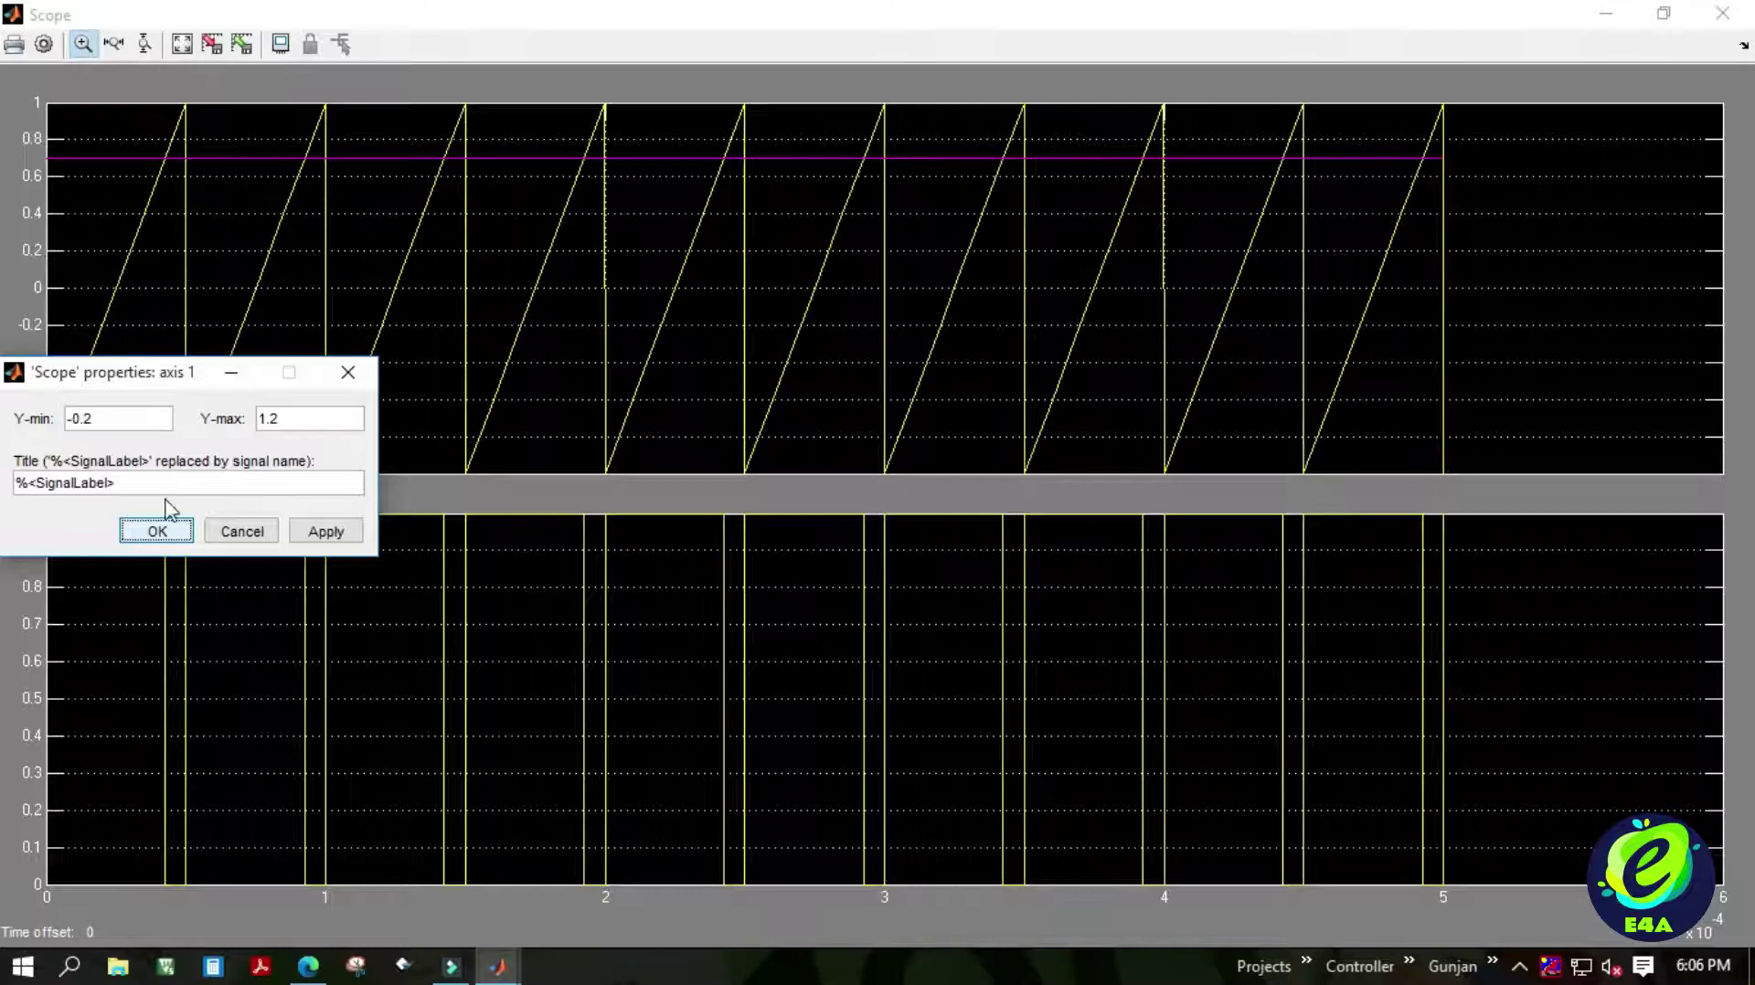
click(157, 534)
Autoscale the upper plot, then start changing its Y-min to -1.2.
right_click(261, 599)
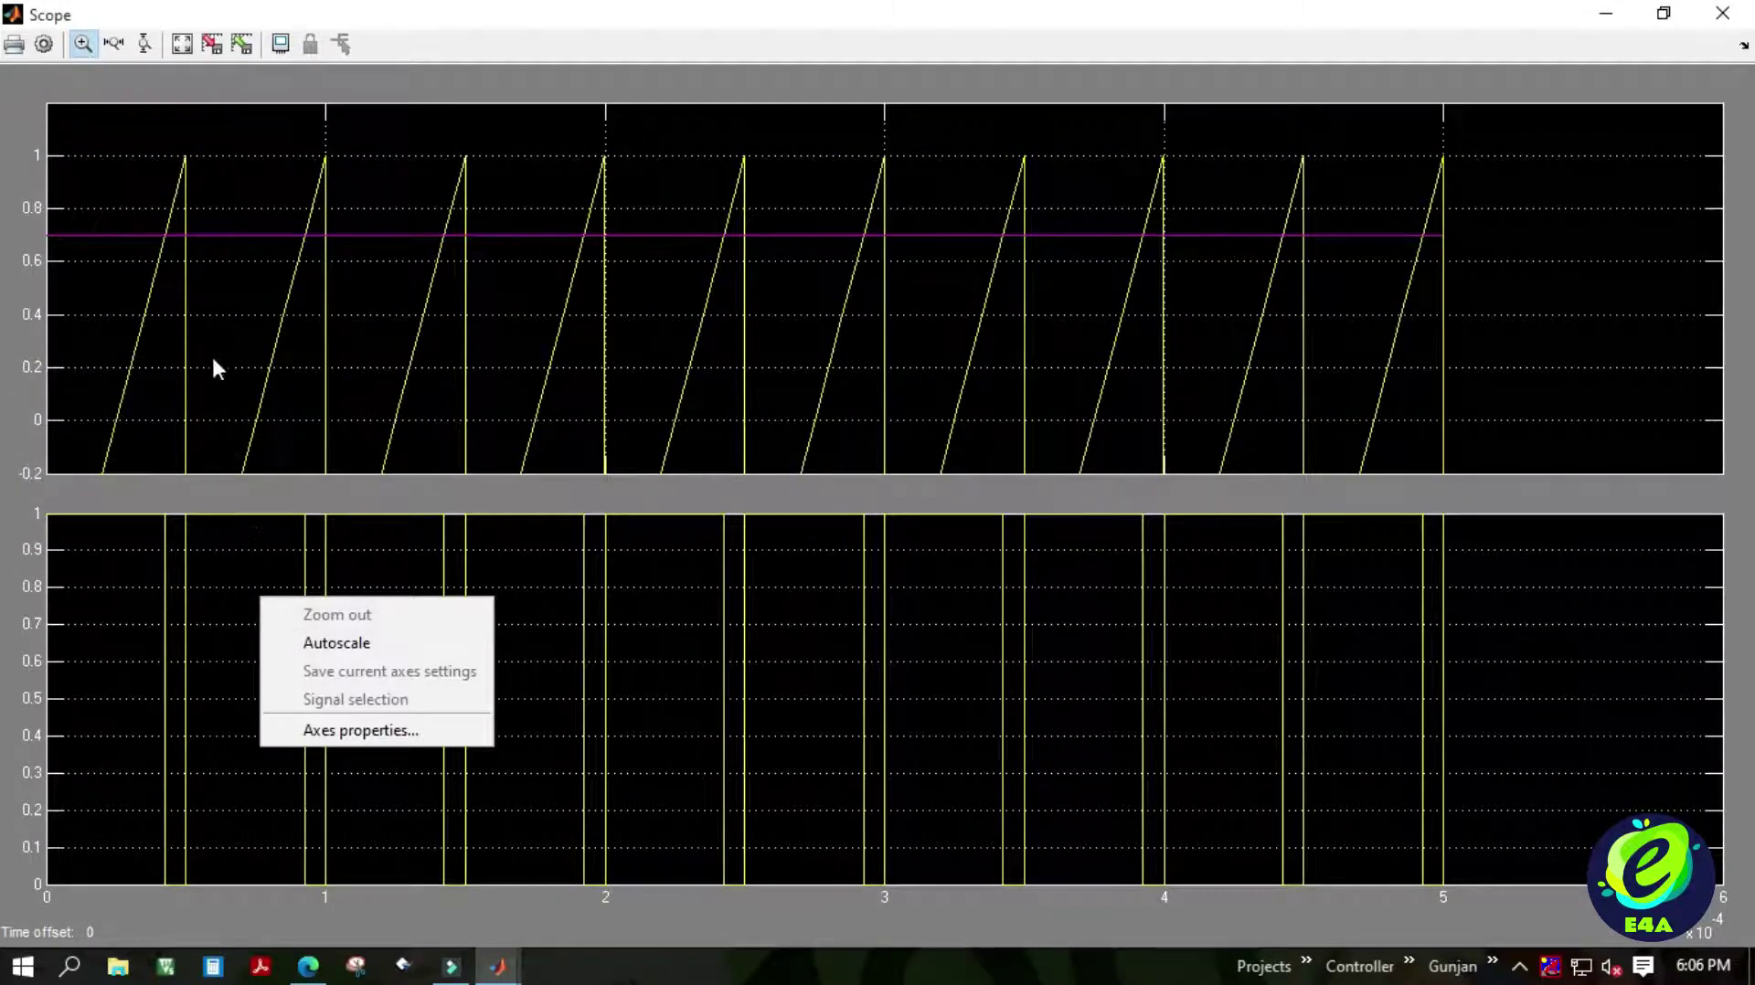
right_click(212, 302)
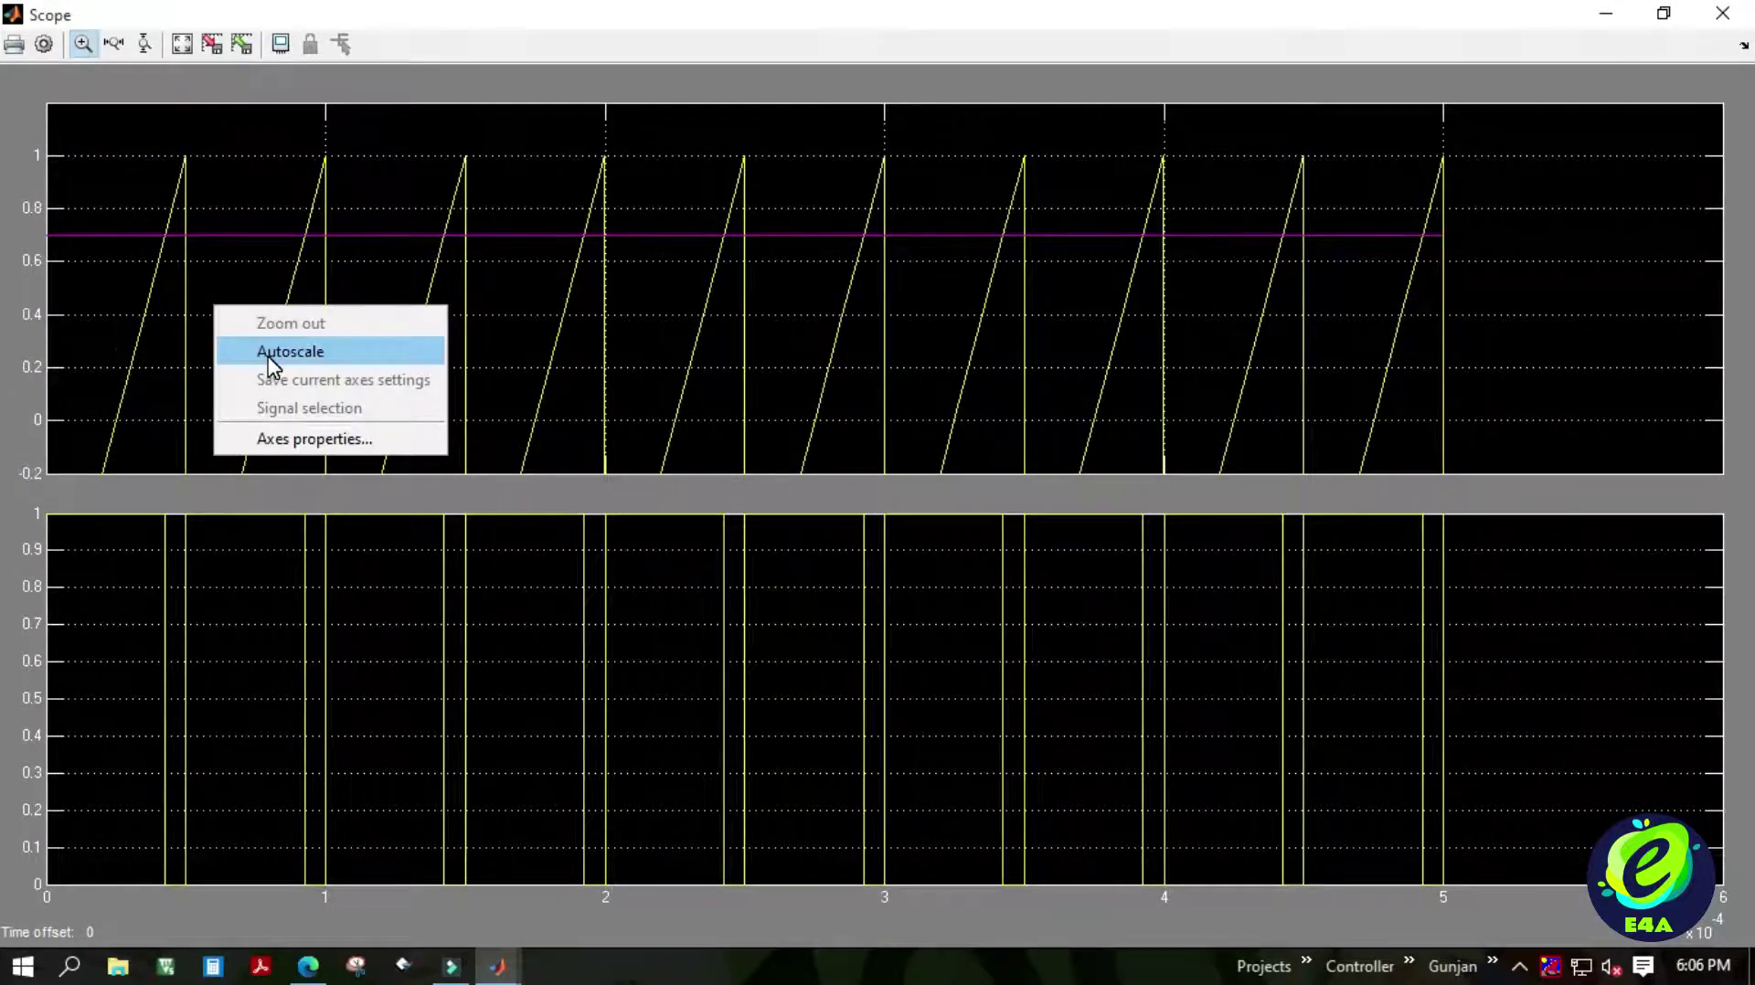
click(269, 357)
right_click(249, 260)
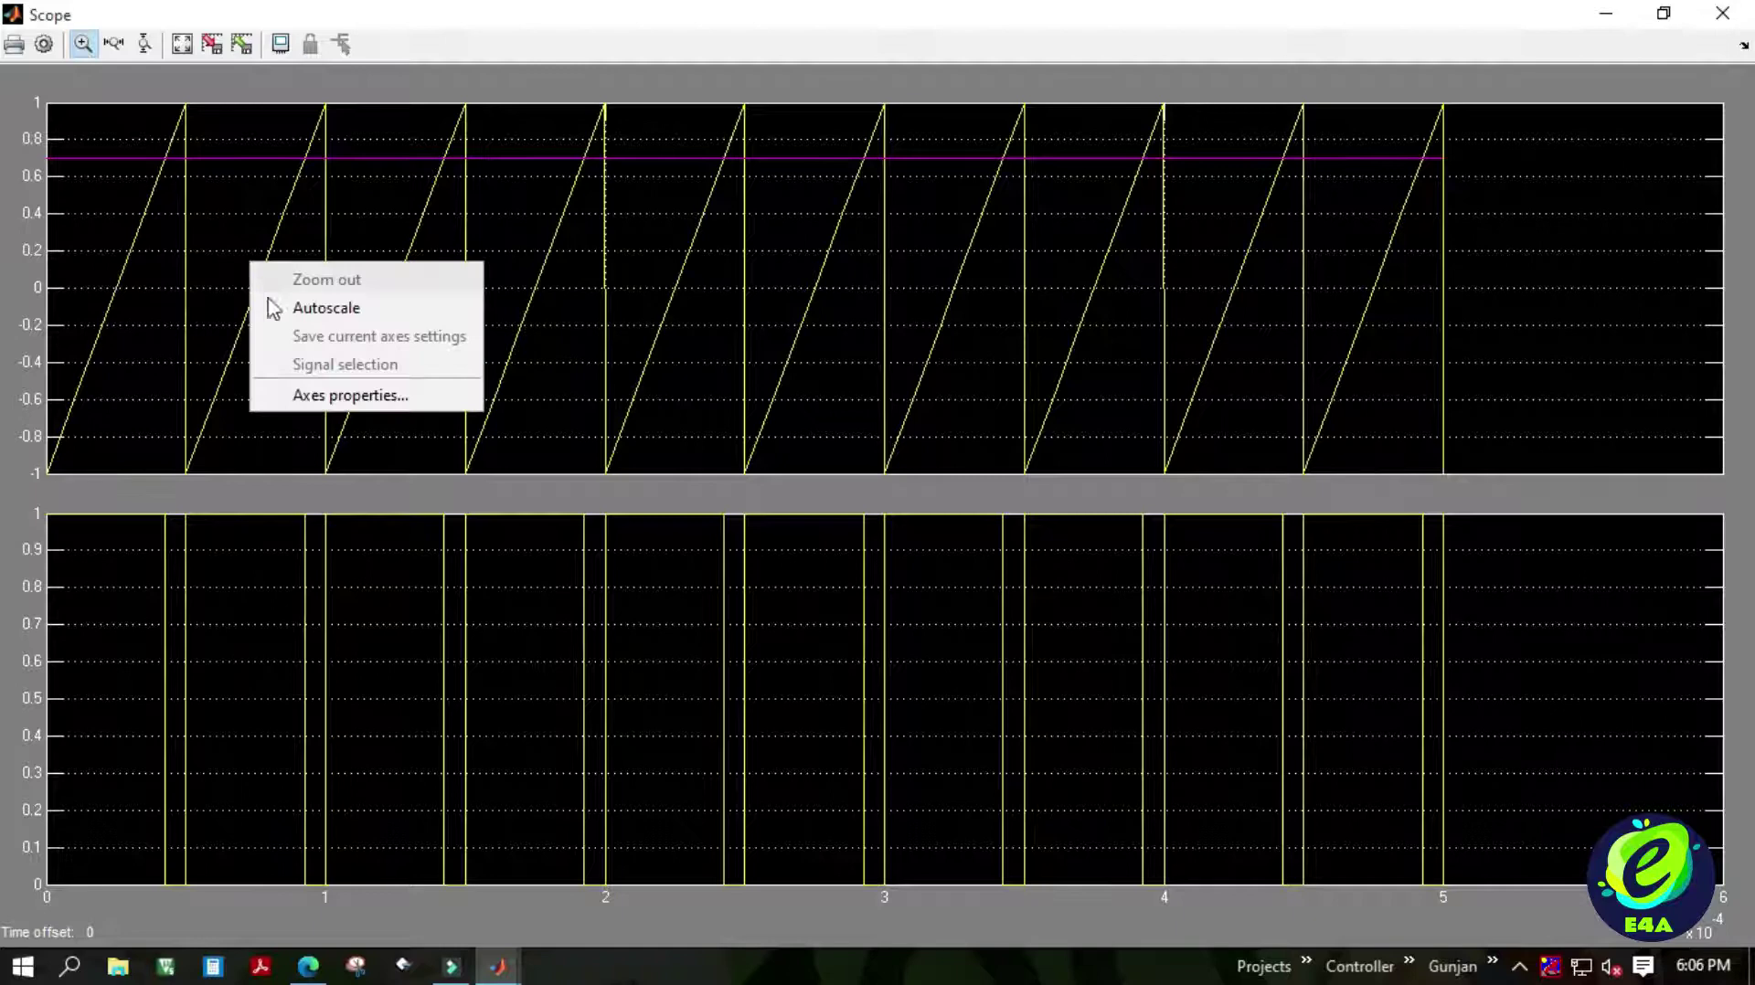
click(306, 394)
click(130, 419)
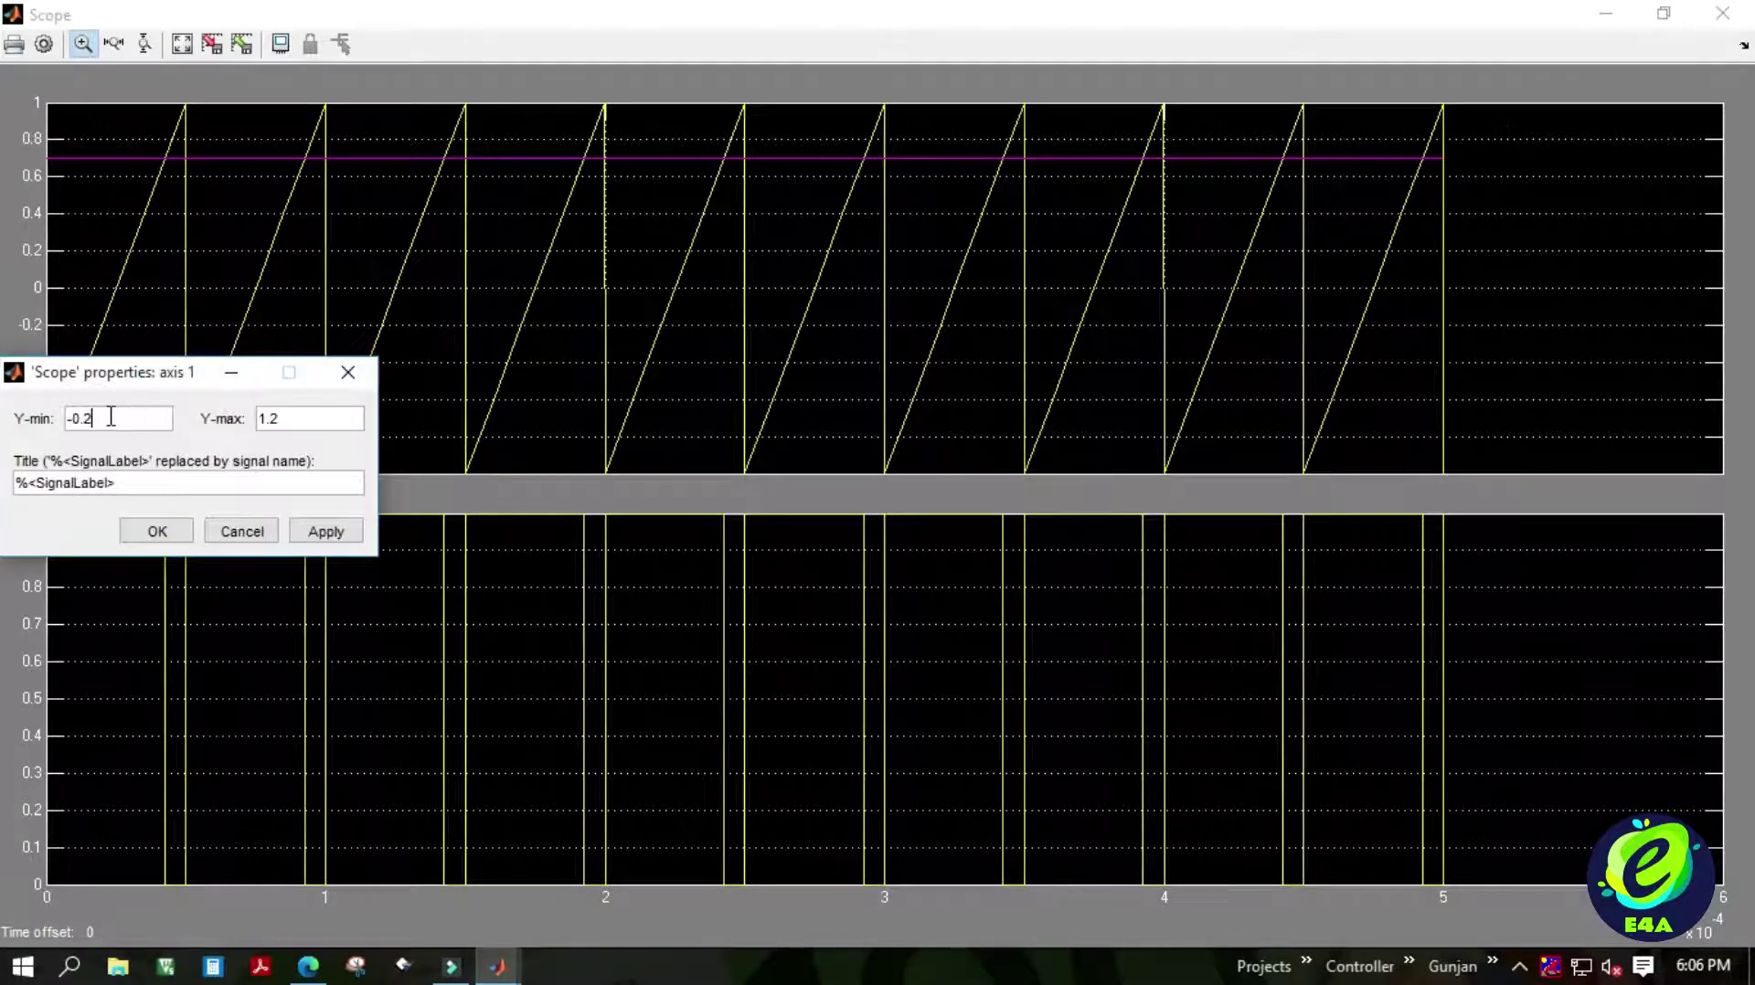
key(Left)
key(BackSpace)
Finish the upper plot's Y-min at -1.2, then give the lower plot a -0.2 to 1.2 range.
text(1)
click(158, 531)
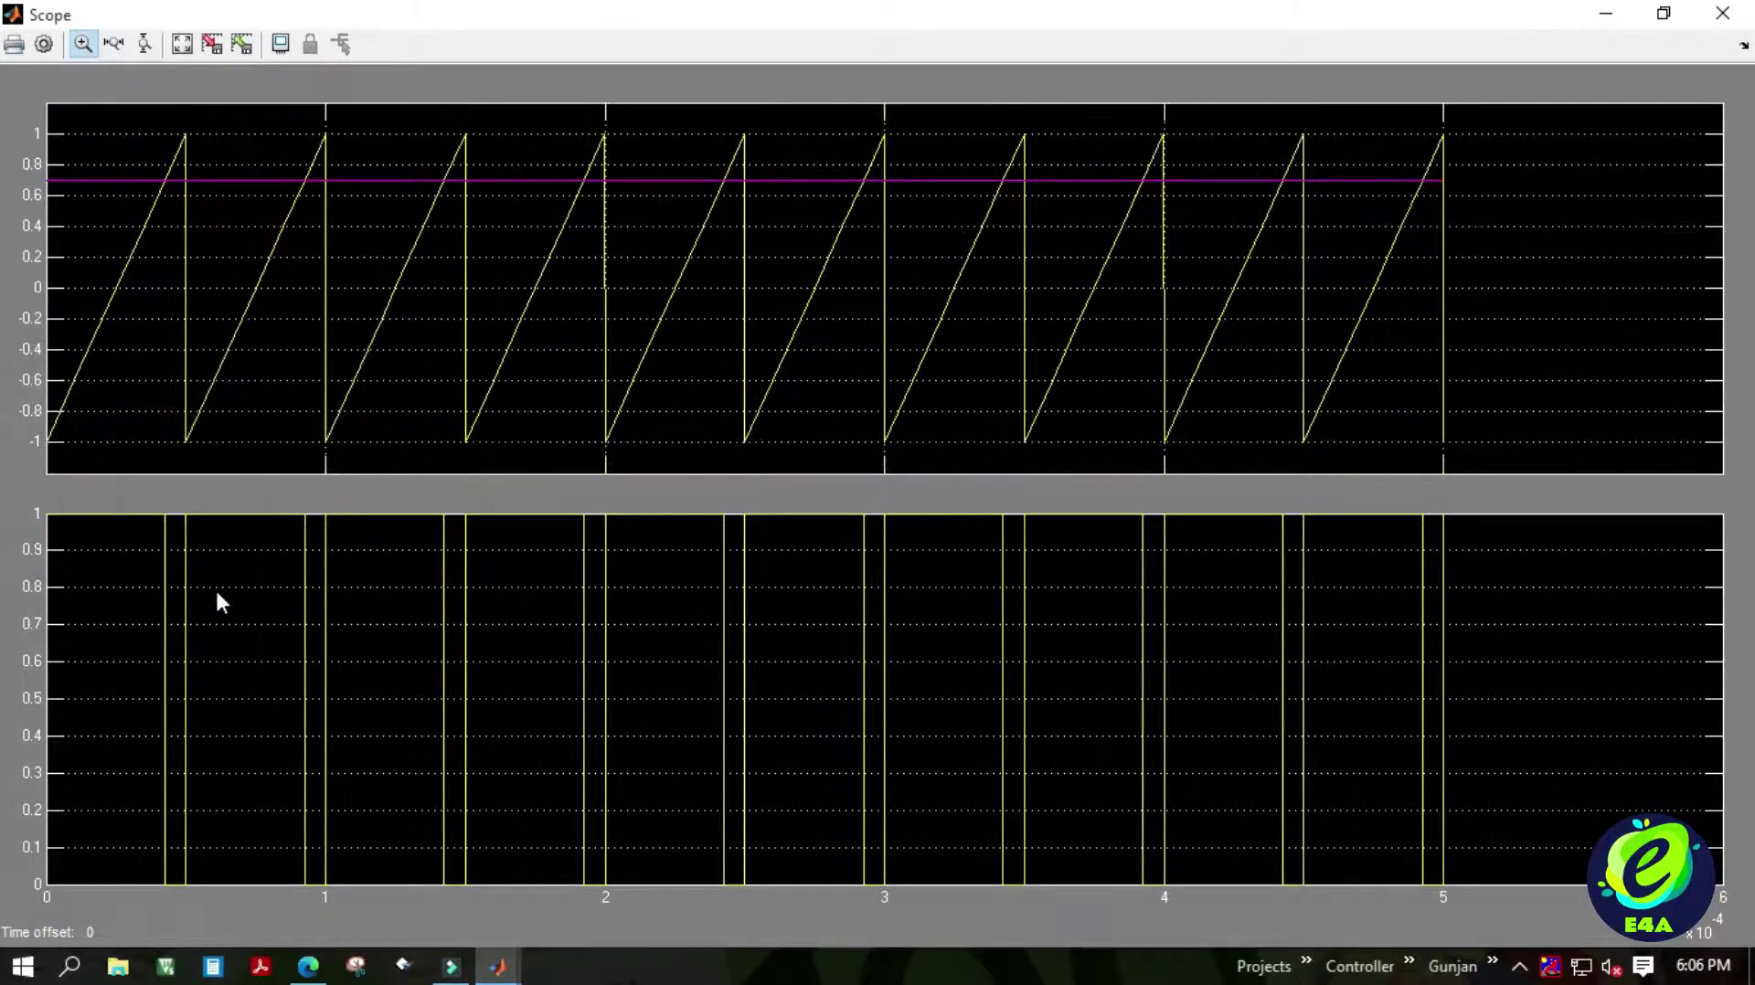
right_click(216, 590)
click(296, 726)
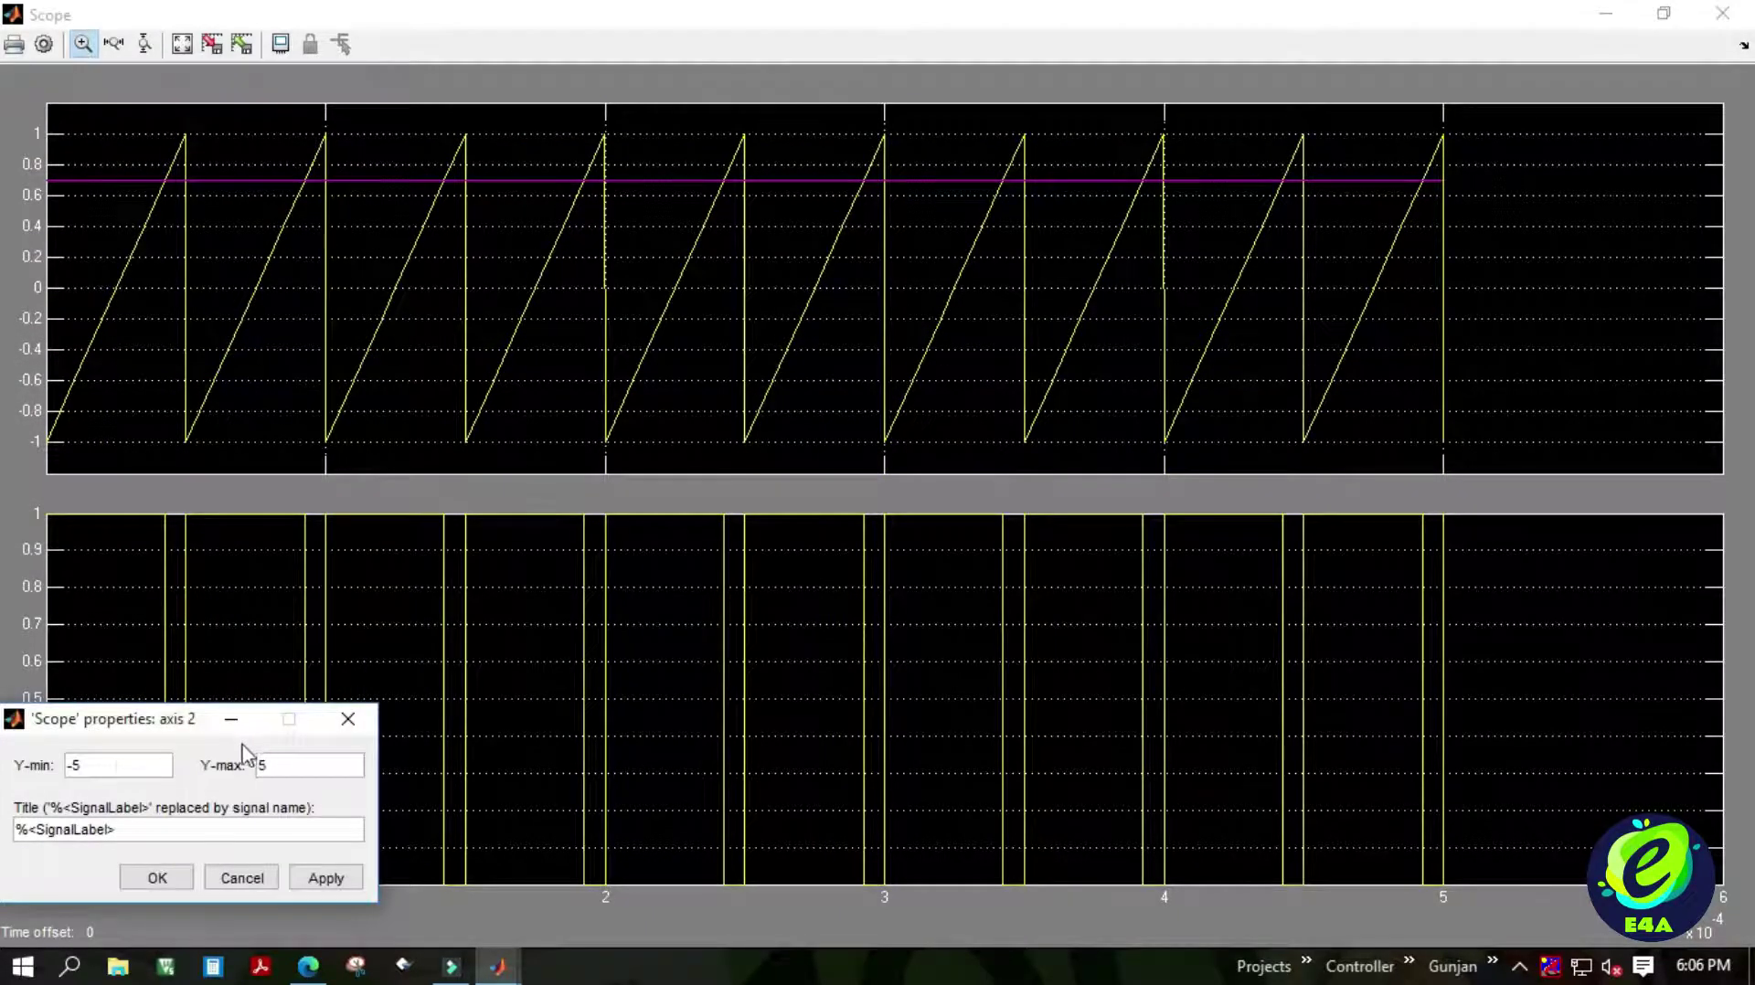
click(113, 761)
key(BackSpace)
text(1.2)
key(BackSpace)
key(BackSpace)
key(BackSpace)
text(0.2)
key(Tab)
text(1.2)
click(157, 878)
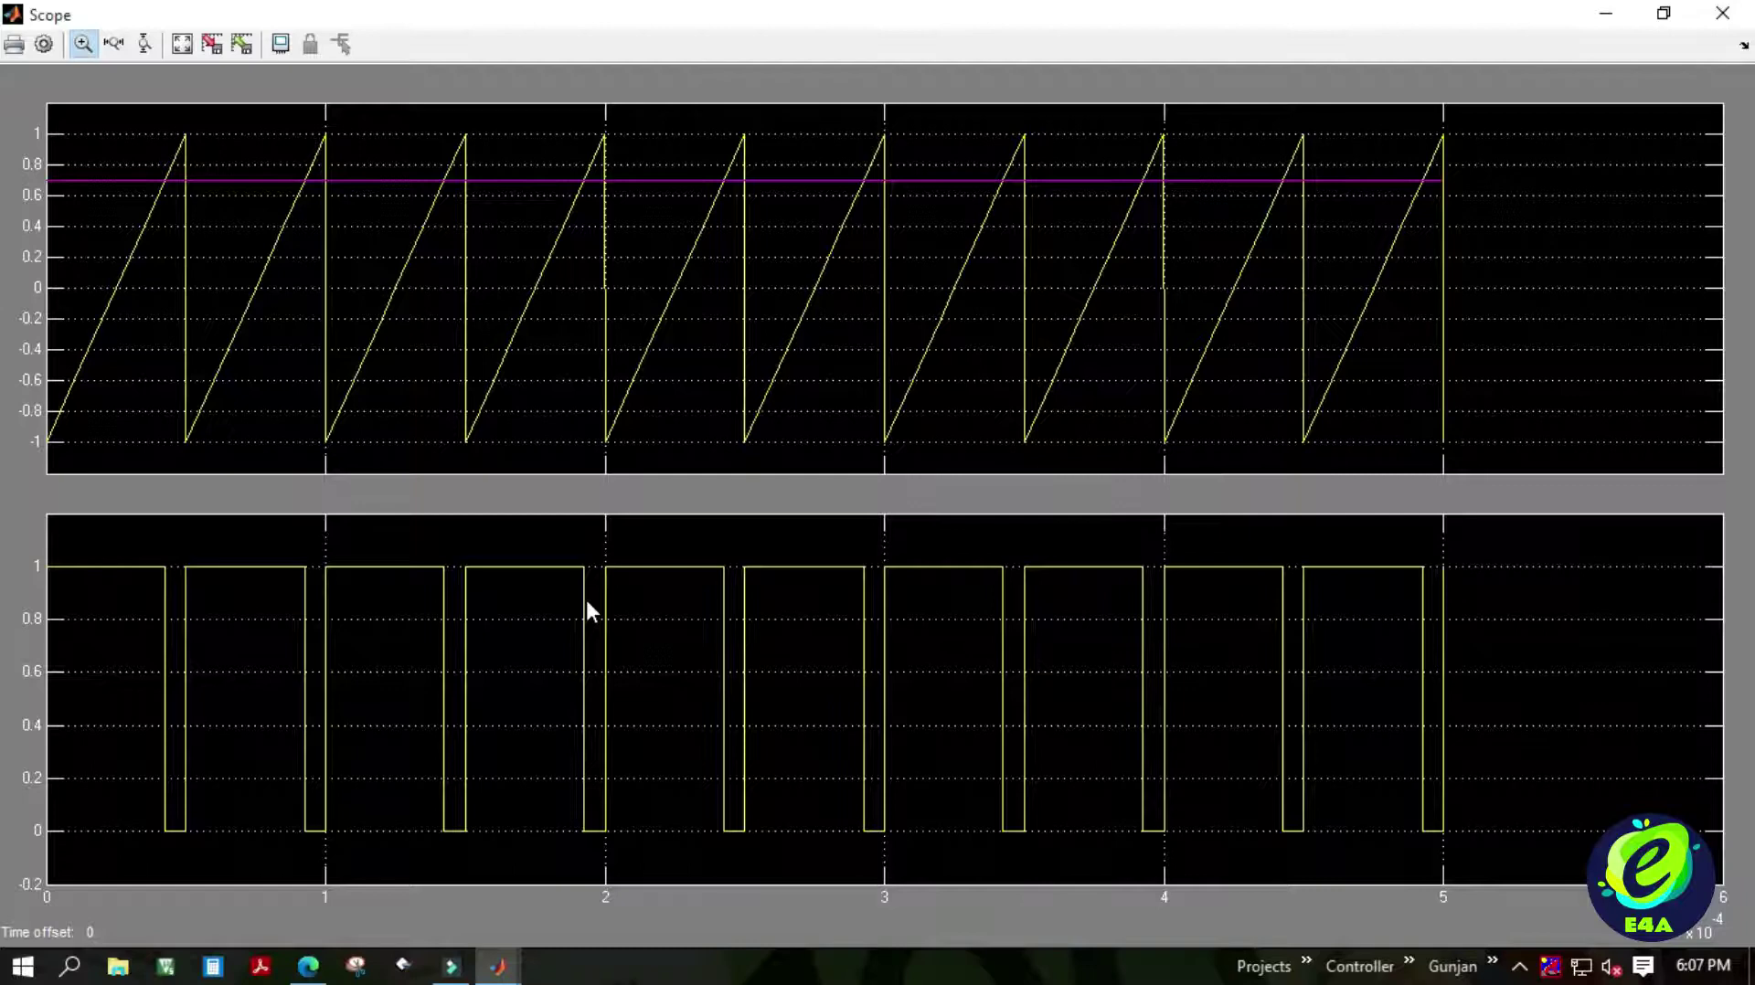
Change the Constant block from 0.7 to 0.4, rerun the simulation and reopen the Scope.
click(1605, 13)
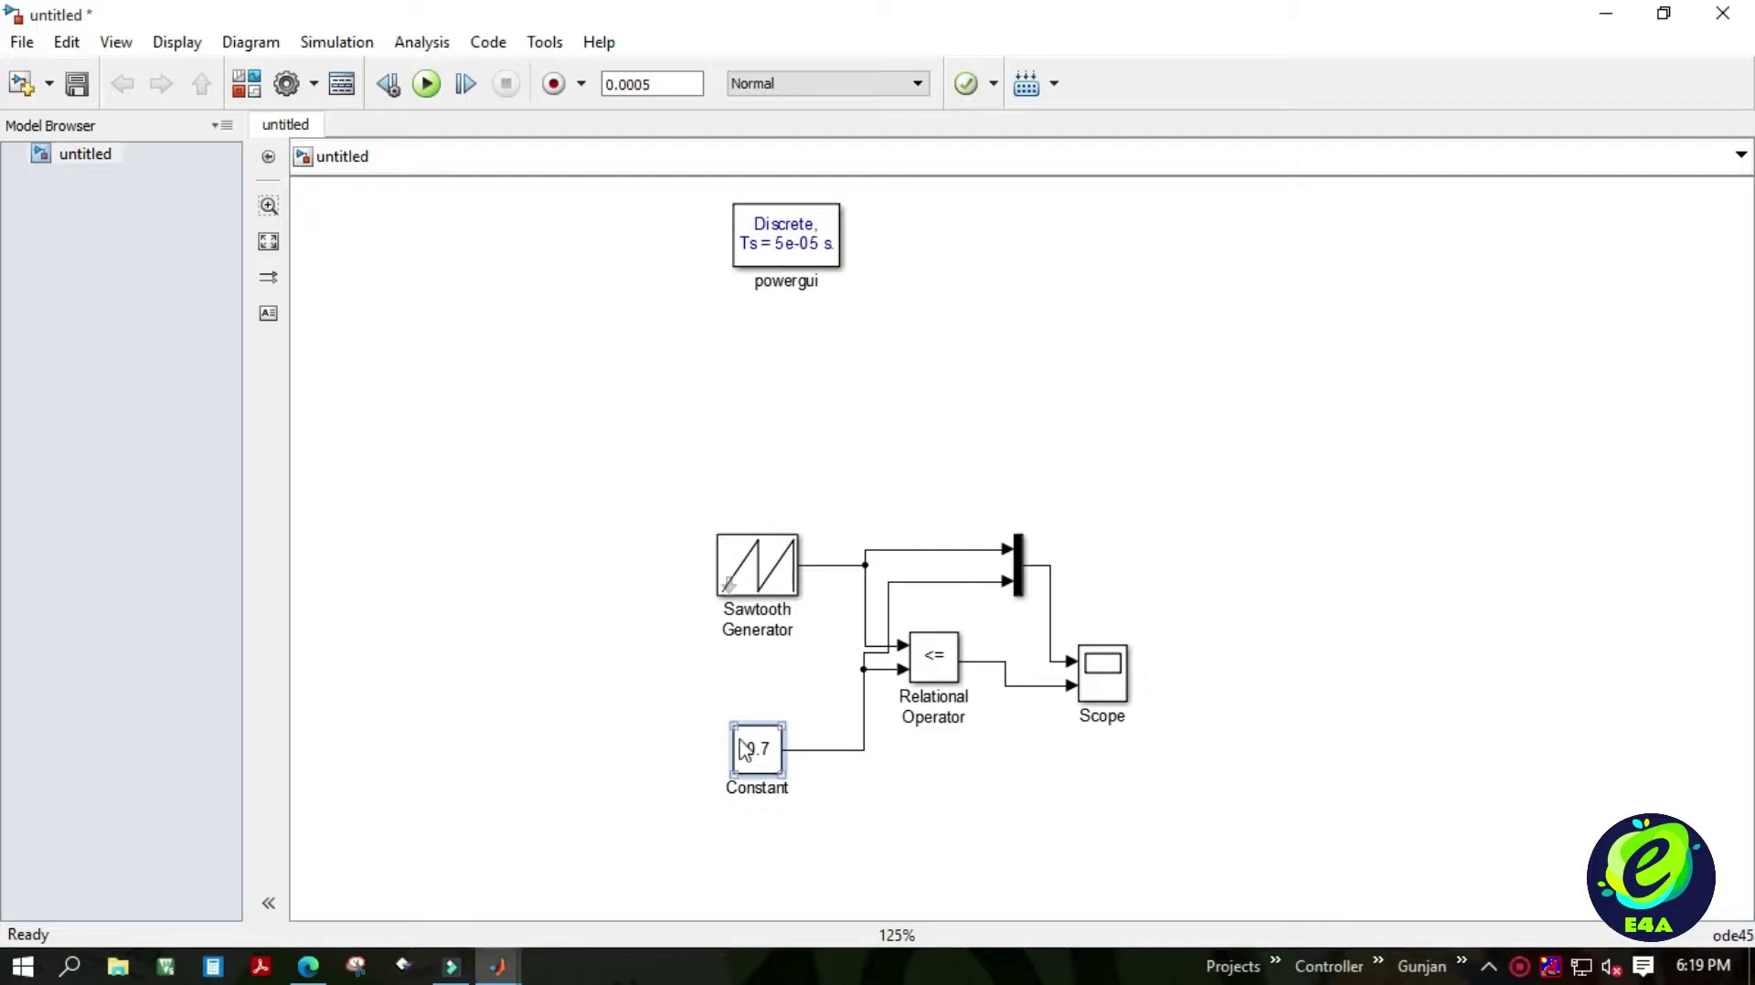
click(750, 752)
double_click(749, 751)
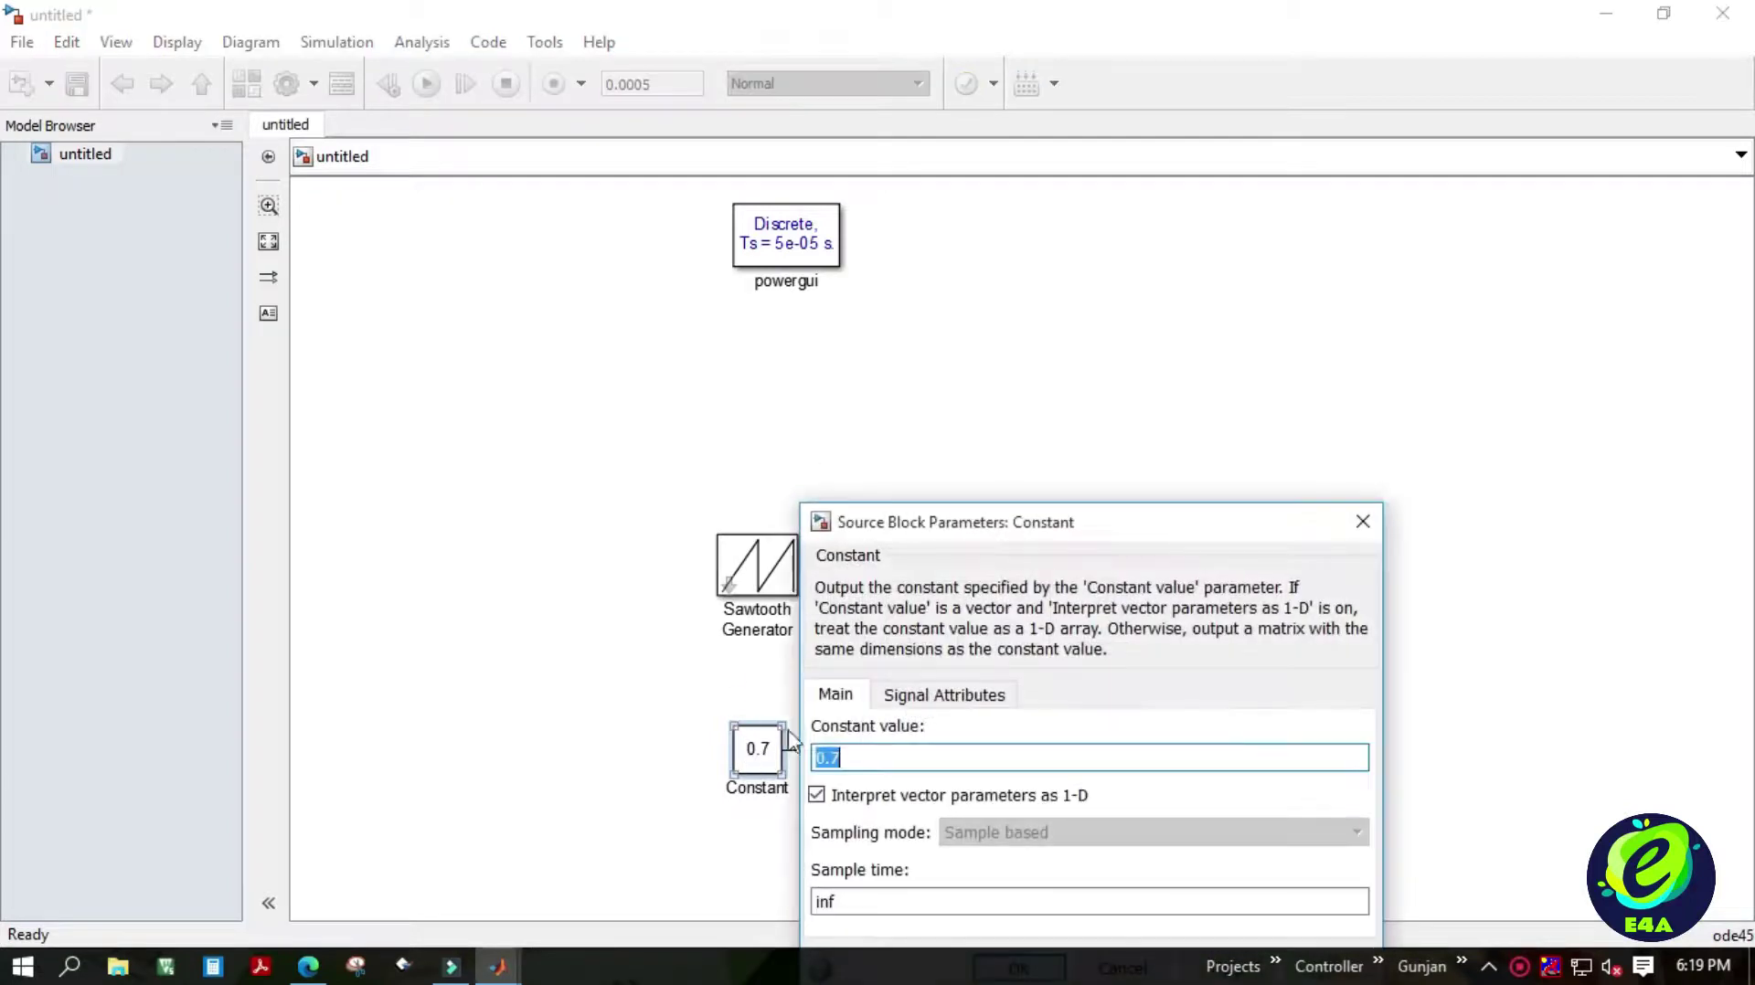
click(871, 751)
key(BackSpace)
text(4)
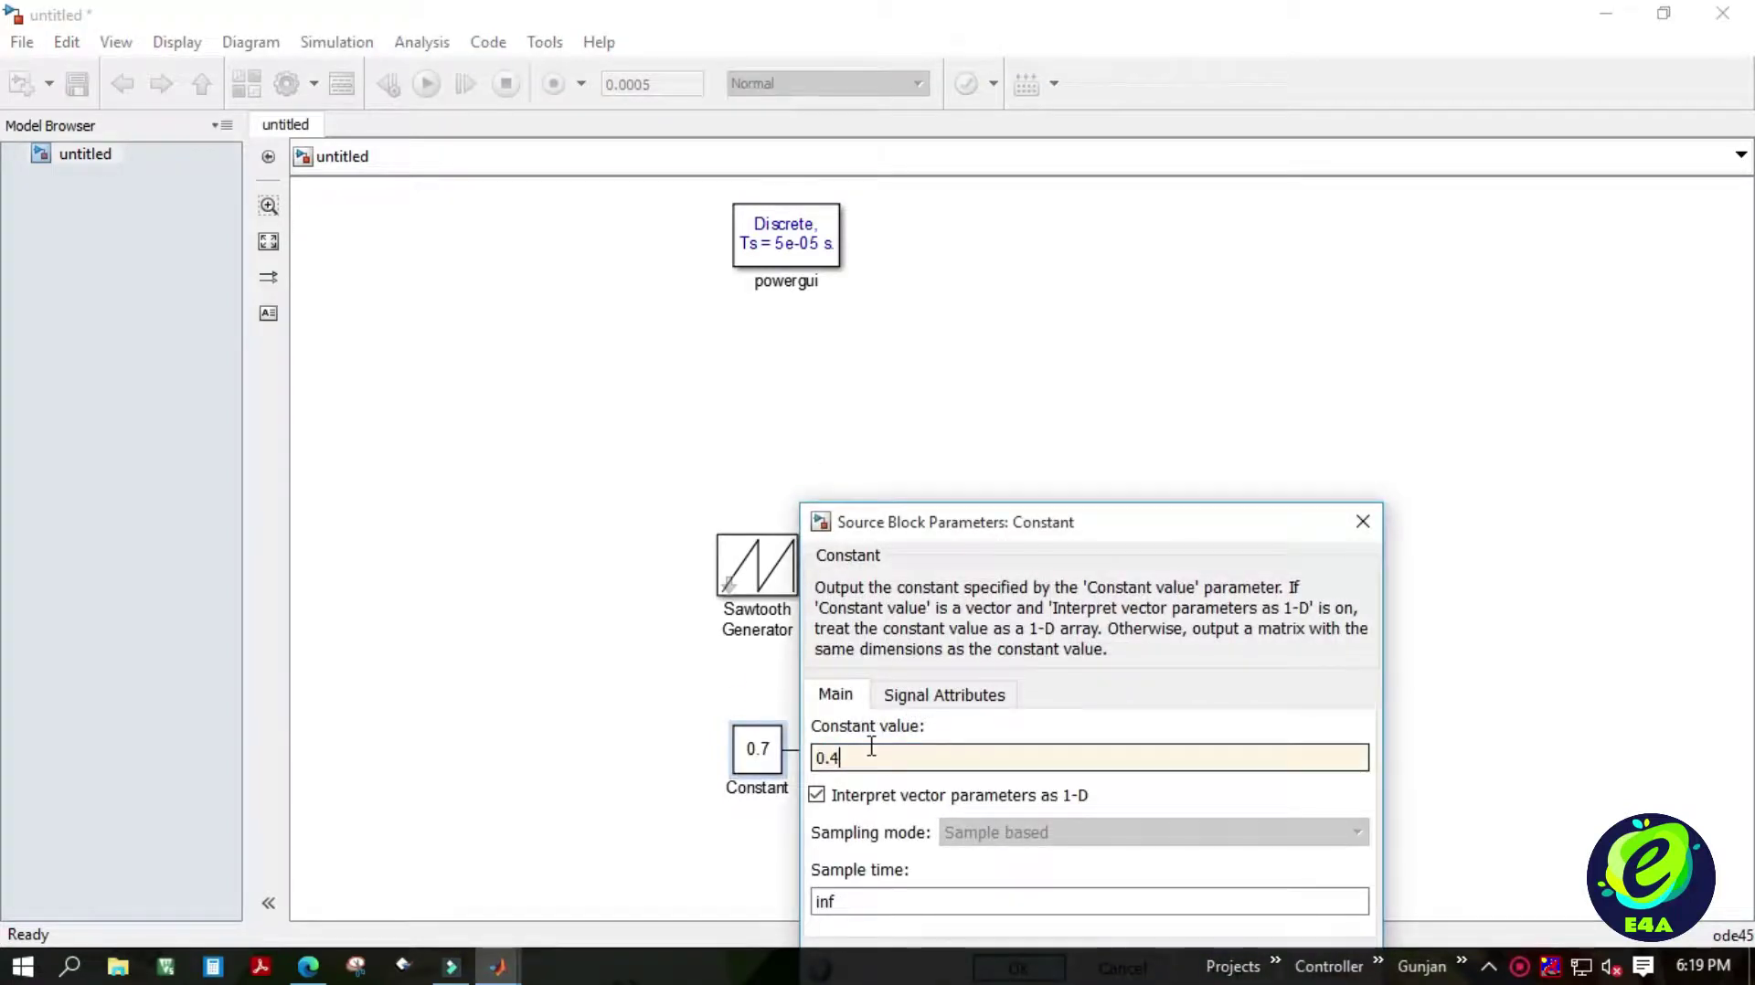
key(Return)
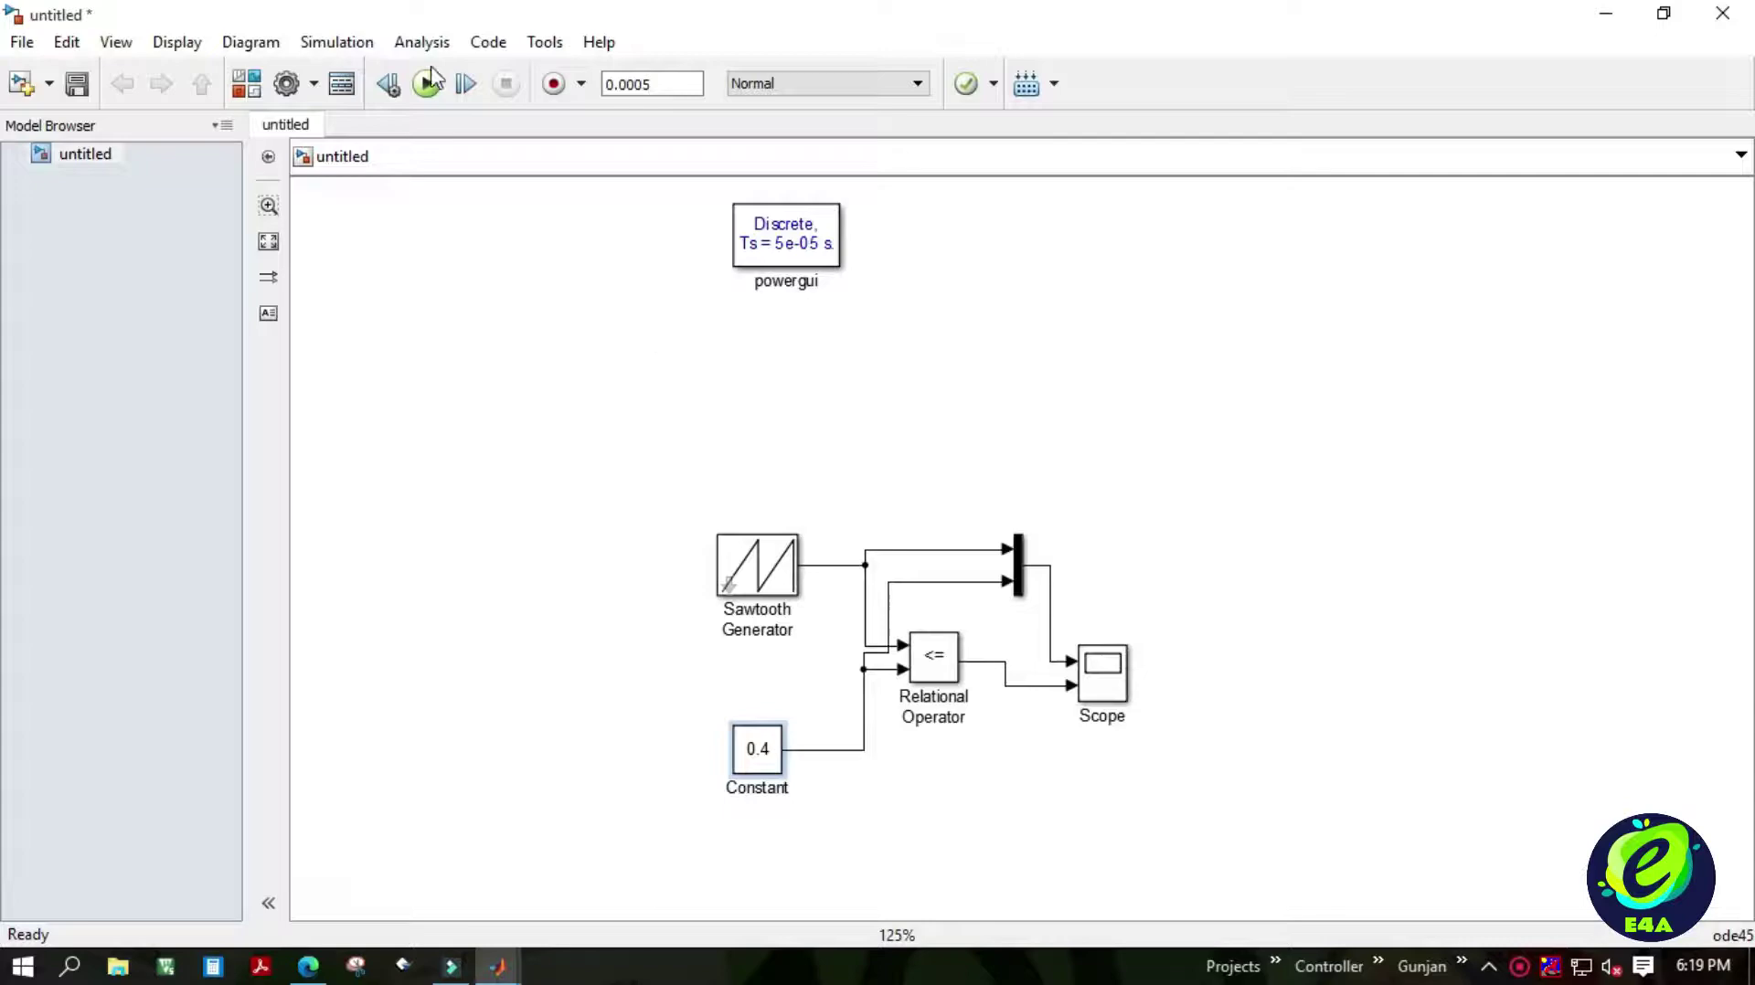
click(425, 84)
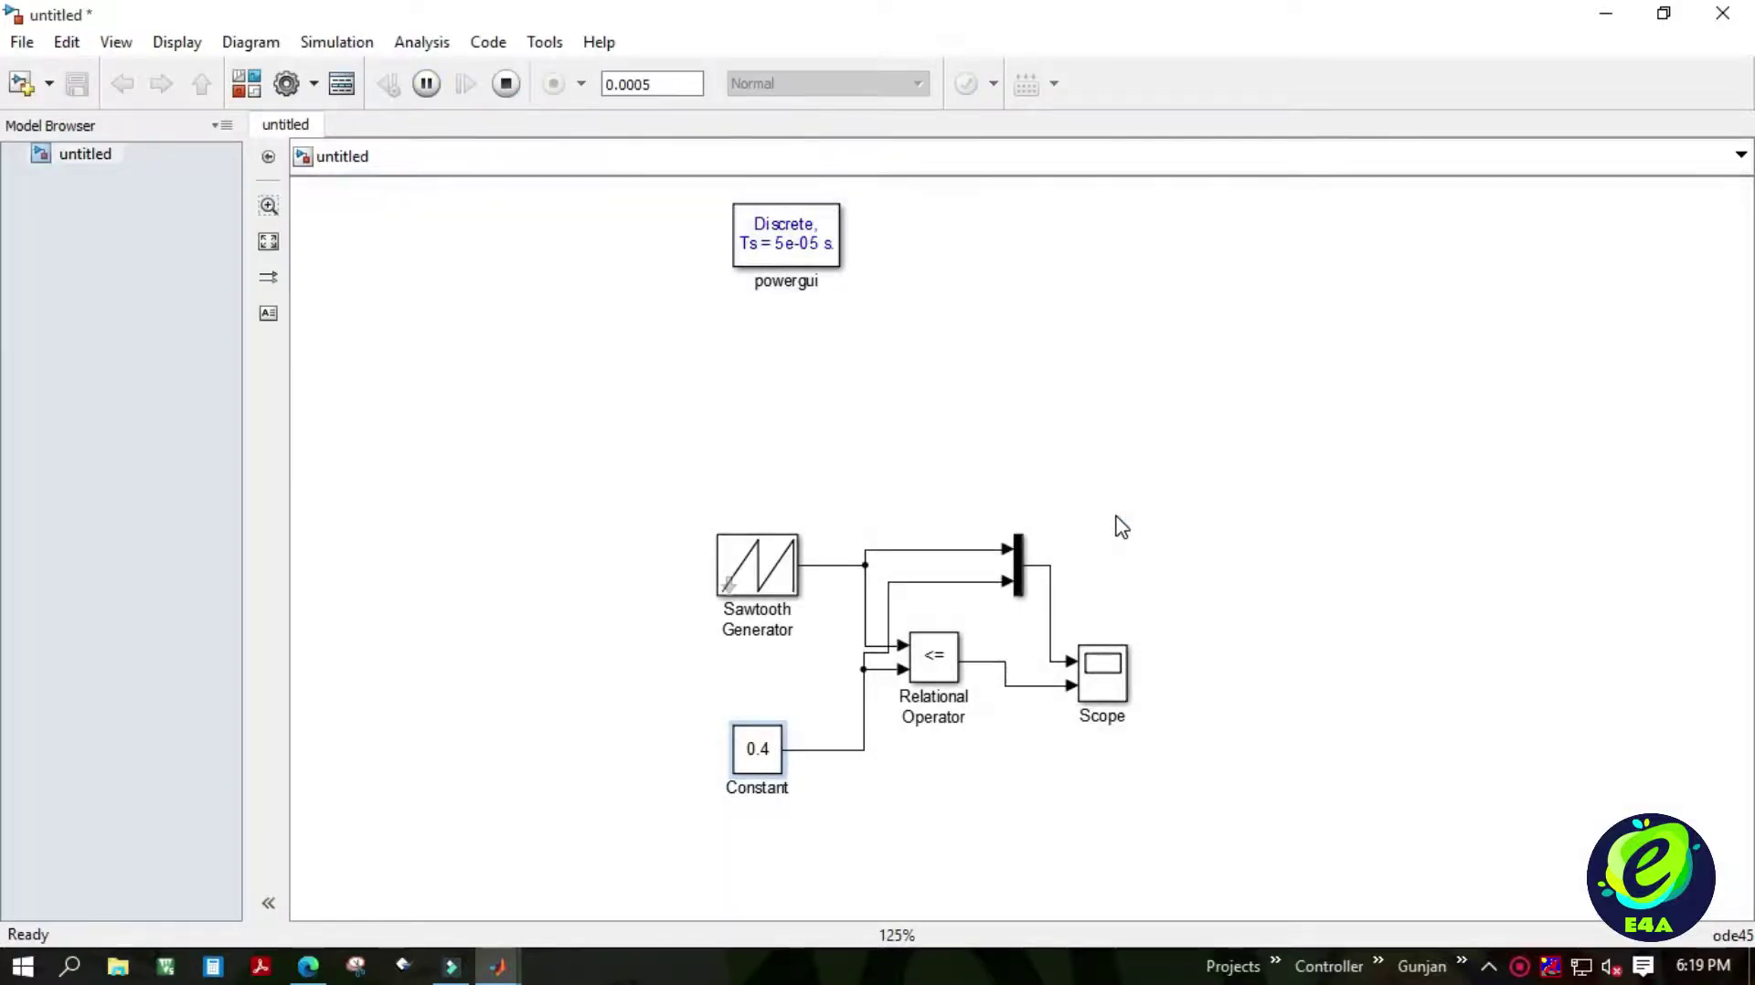
double_click(1094, 688)
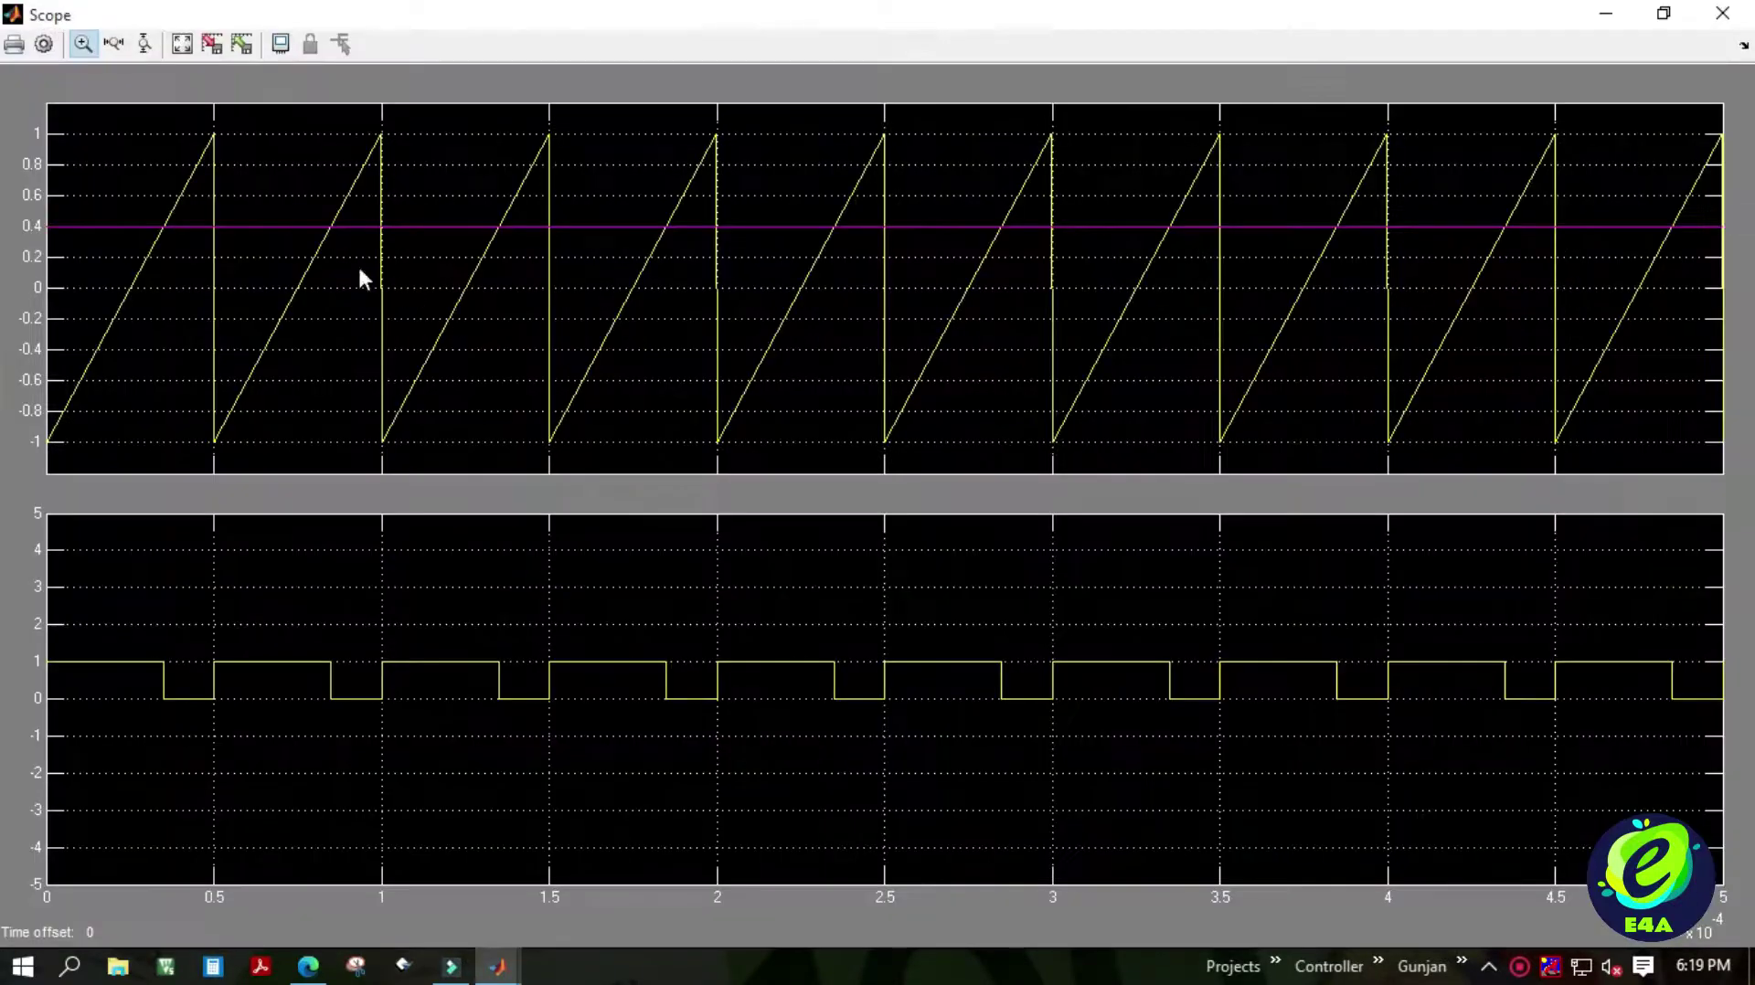
Autoscale the Scope and set the upper sawtooth plot's Y range to -1.2 to 1.2.
click(184, 44)
right_click(327, 329)
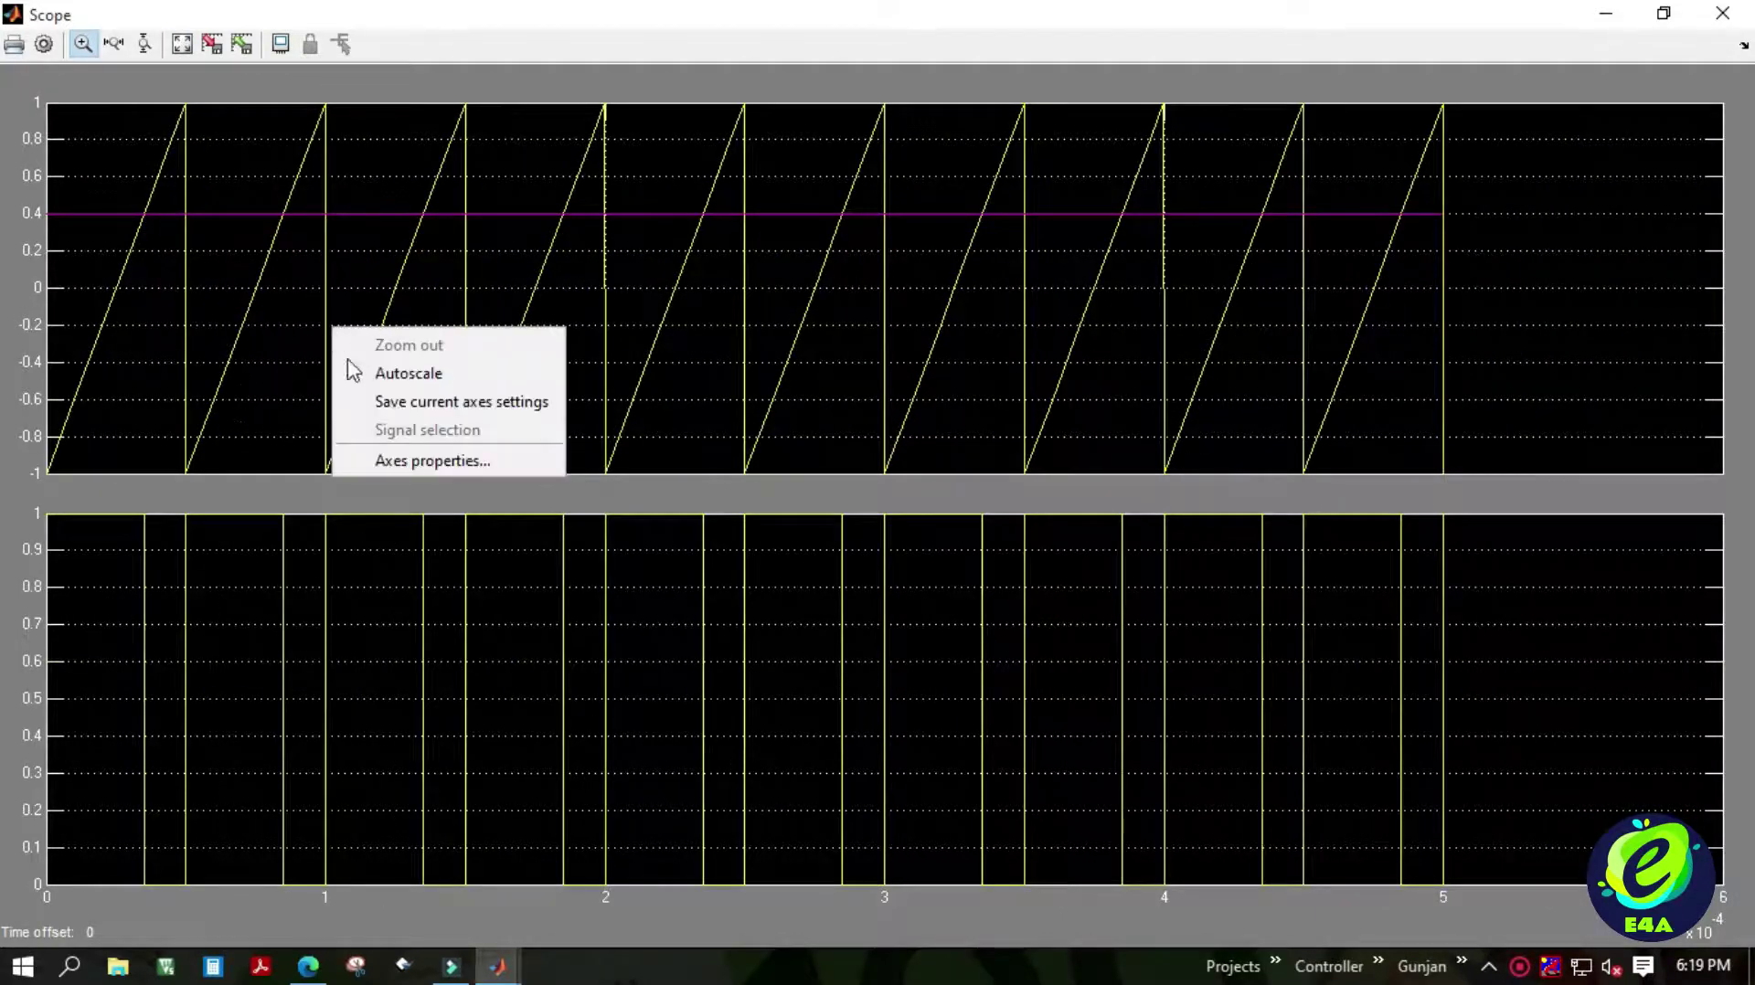
click(402, 468)
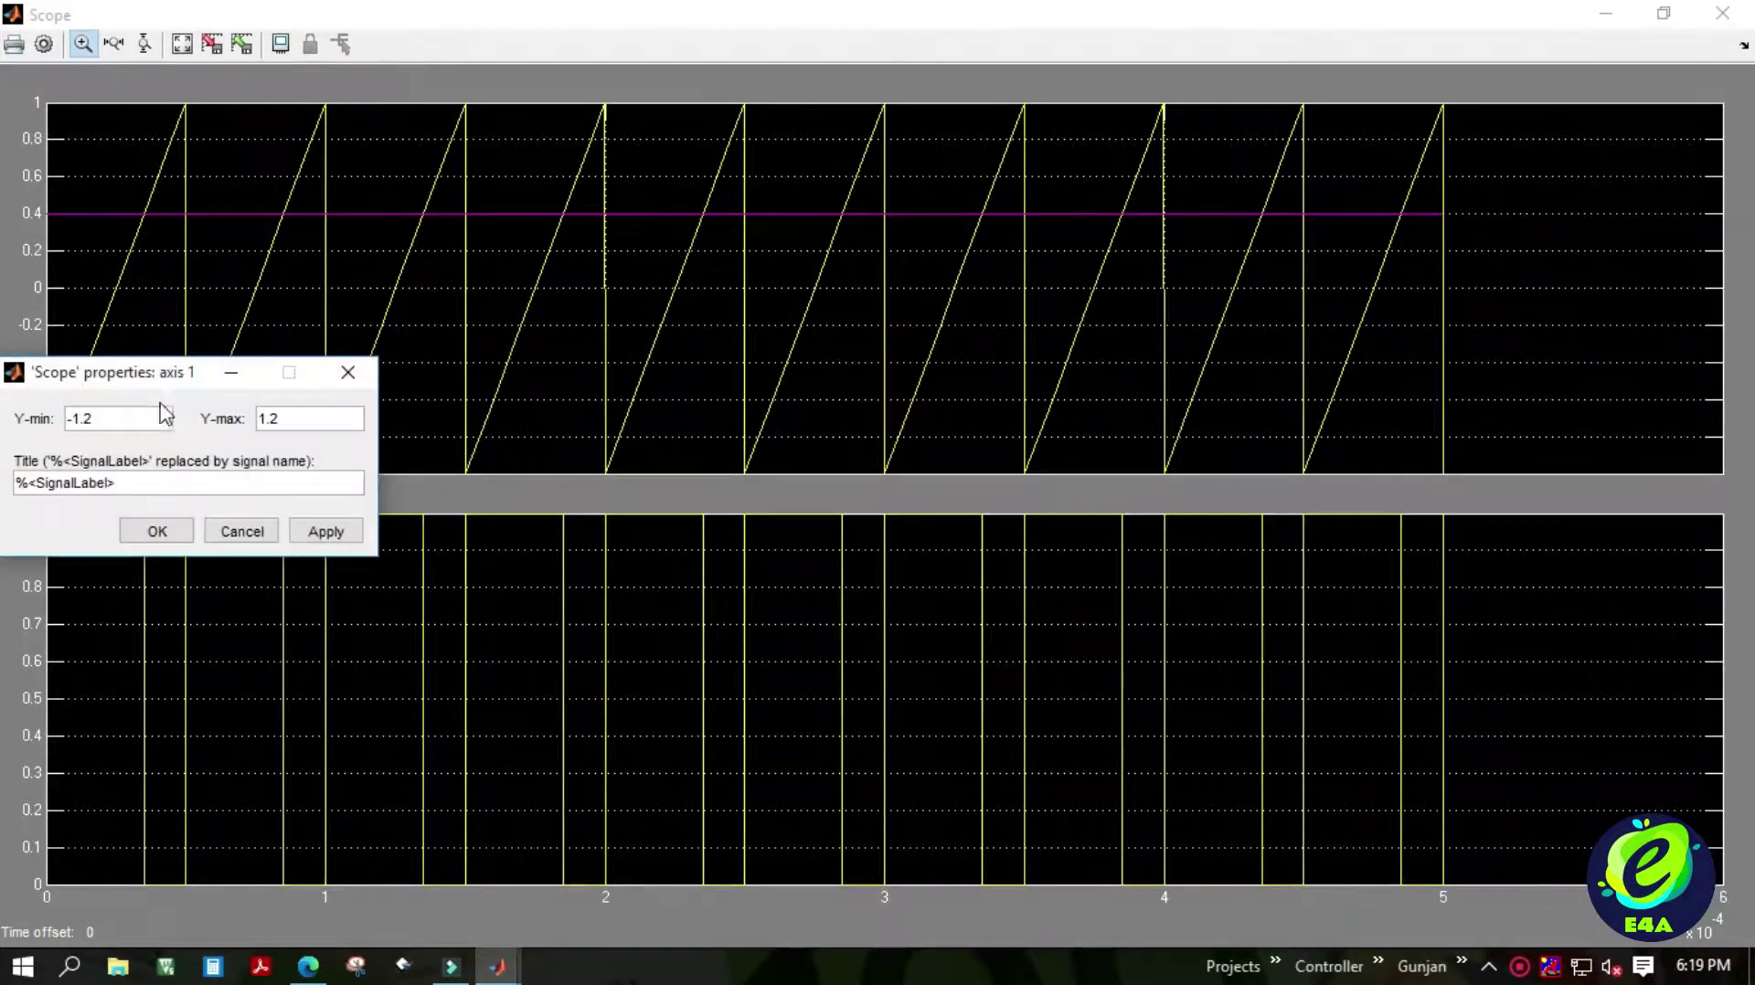
drag(166, 385, 753, 211)
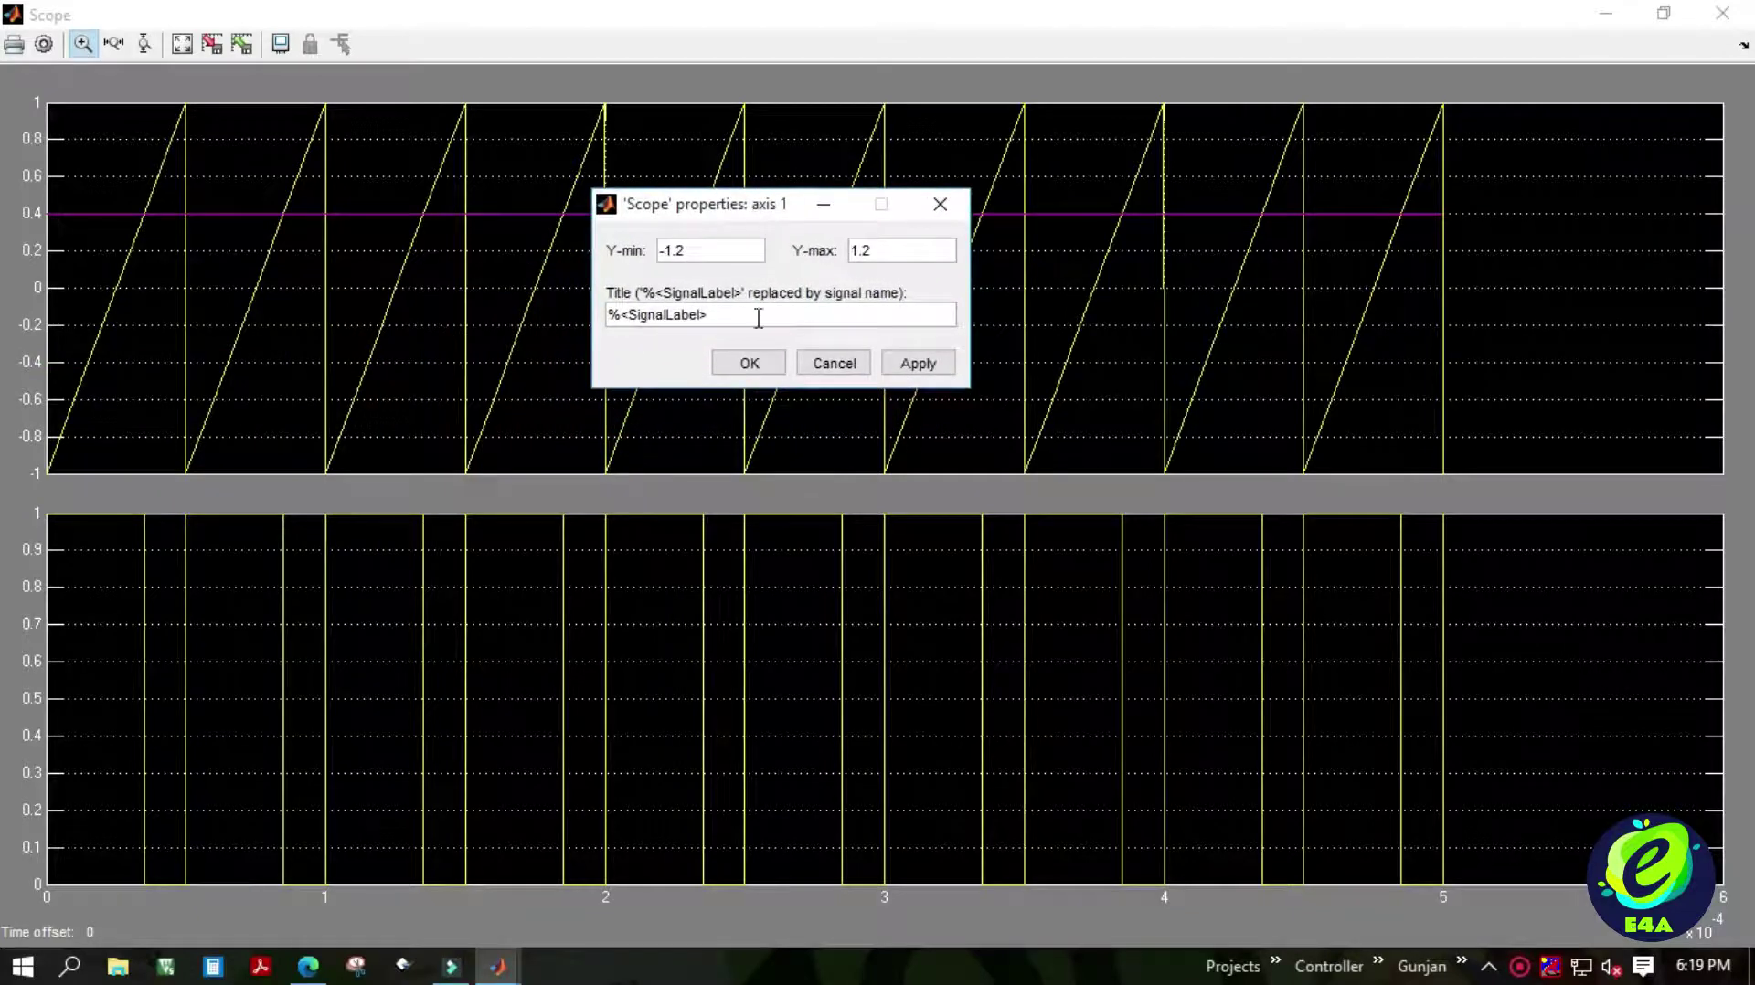
click(765, 369)
Set the lower pulse plot's Y-axis limits to -0.2 minimum and 1.2 maximum.
right_click(606, 625)
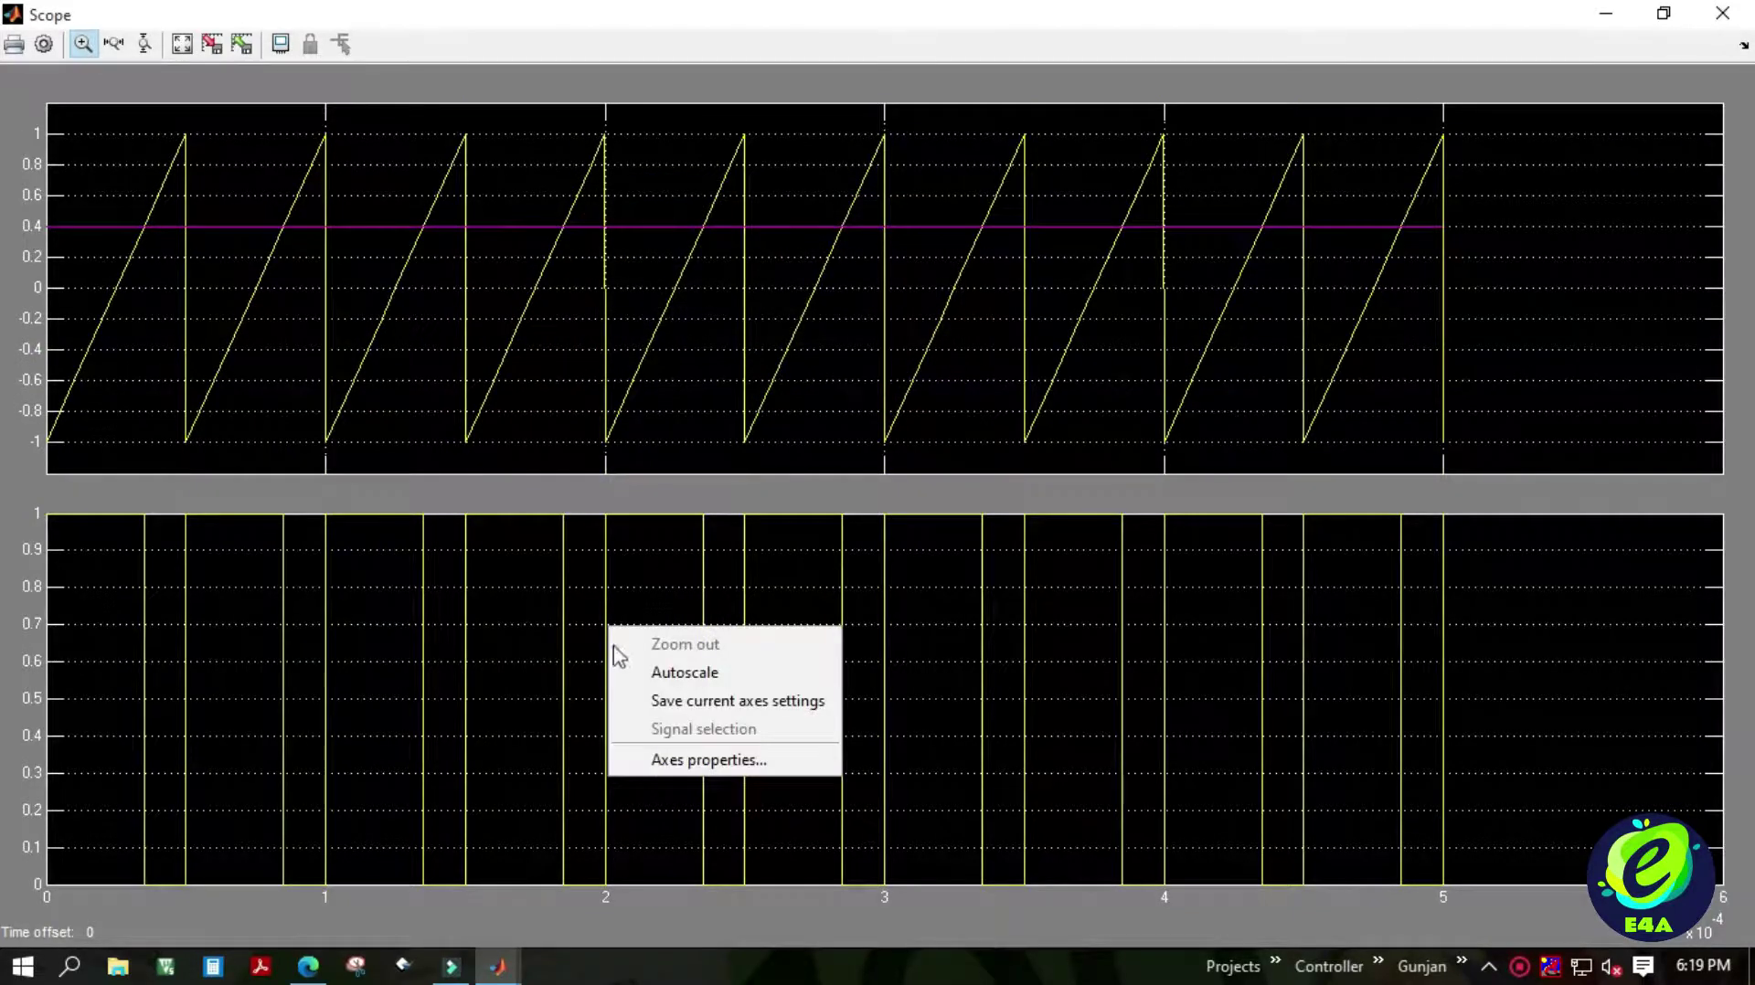
click(652, 761)
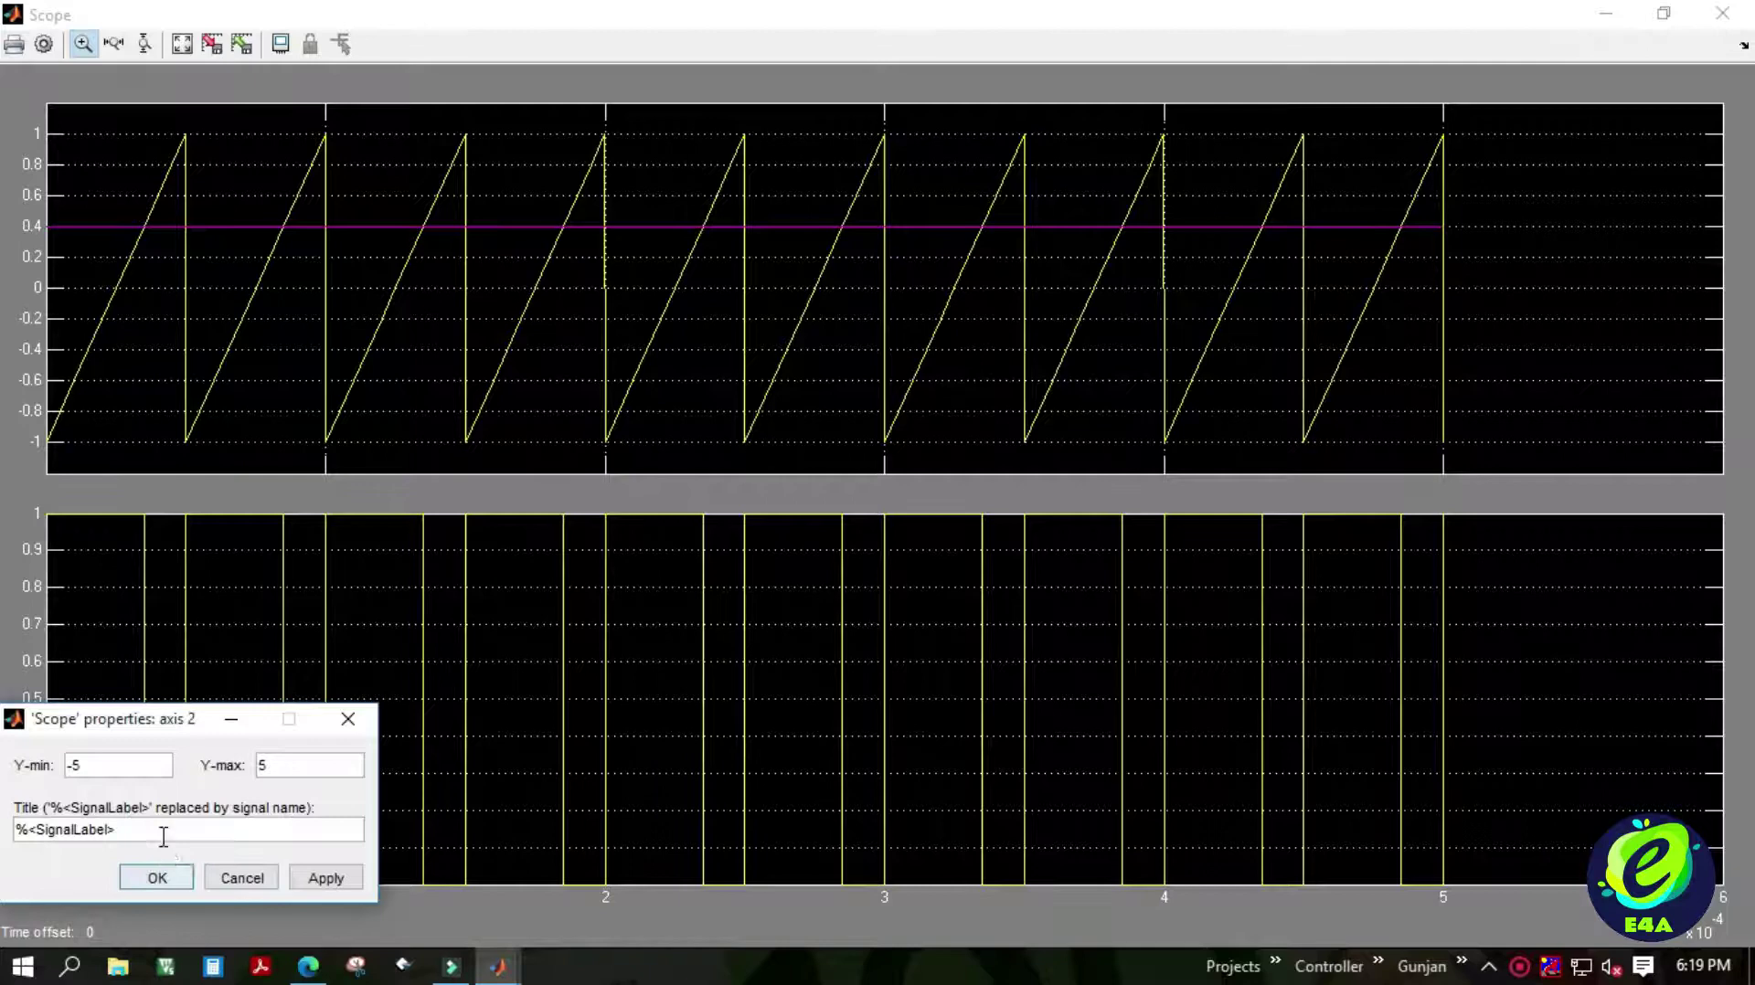
drag(153, 728, 655, 489)
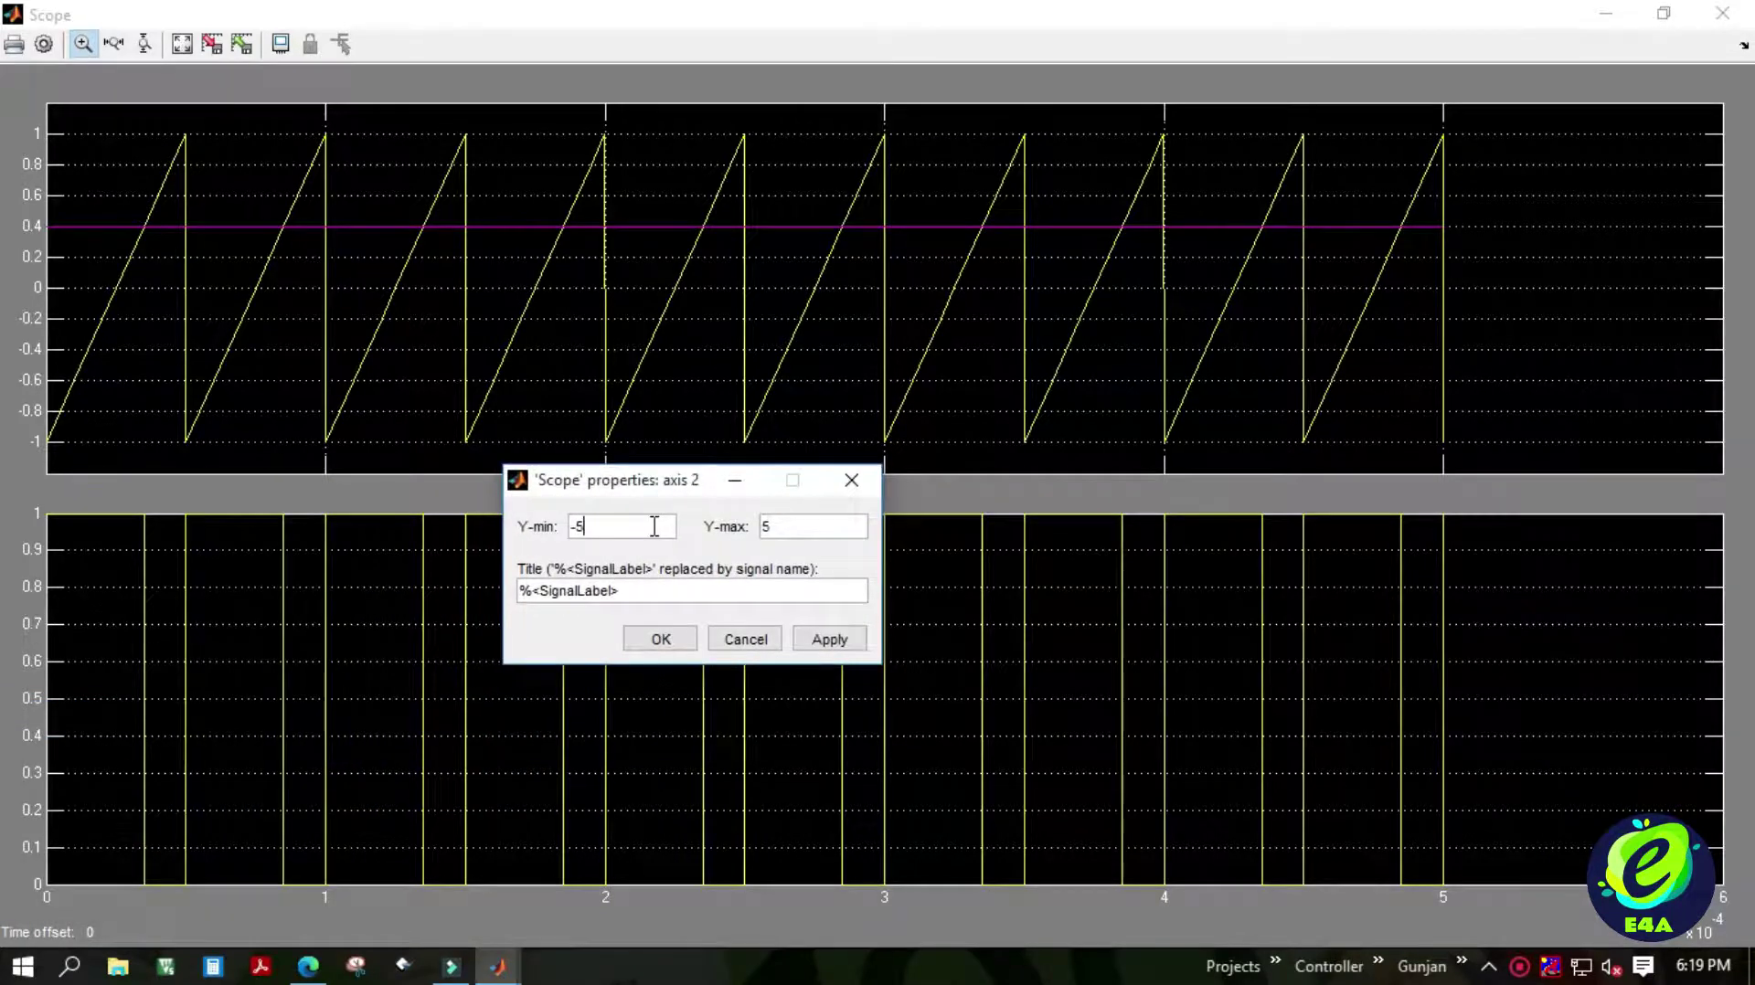
click(654, 527)
key(BackSpace)
key(BackSpace)
text(-0.2)
key(Tab)
text(1.2)
key(Tab)
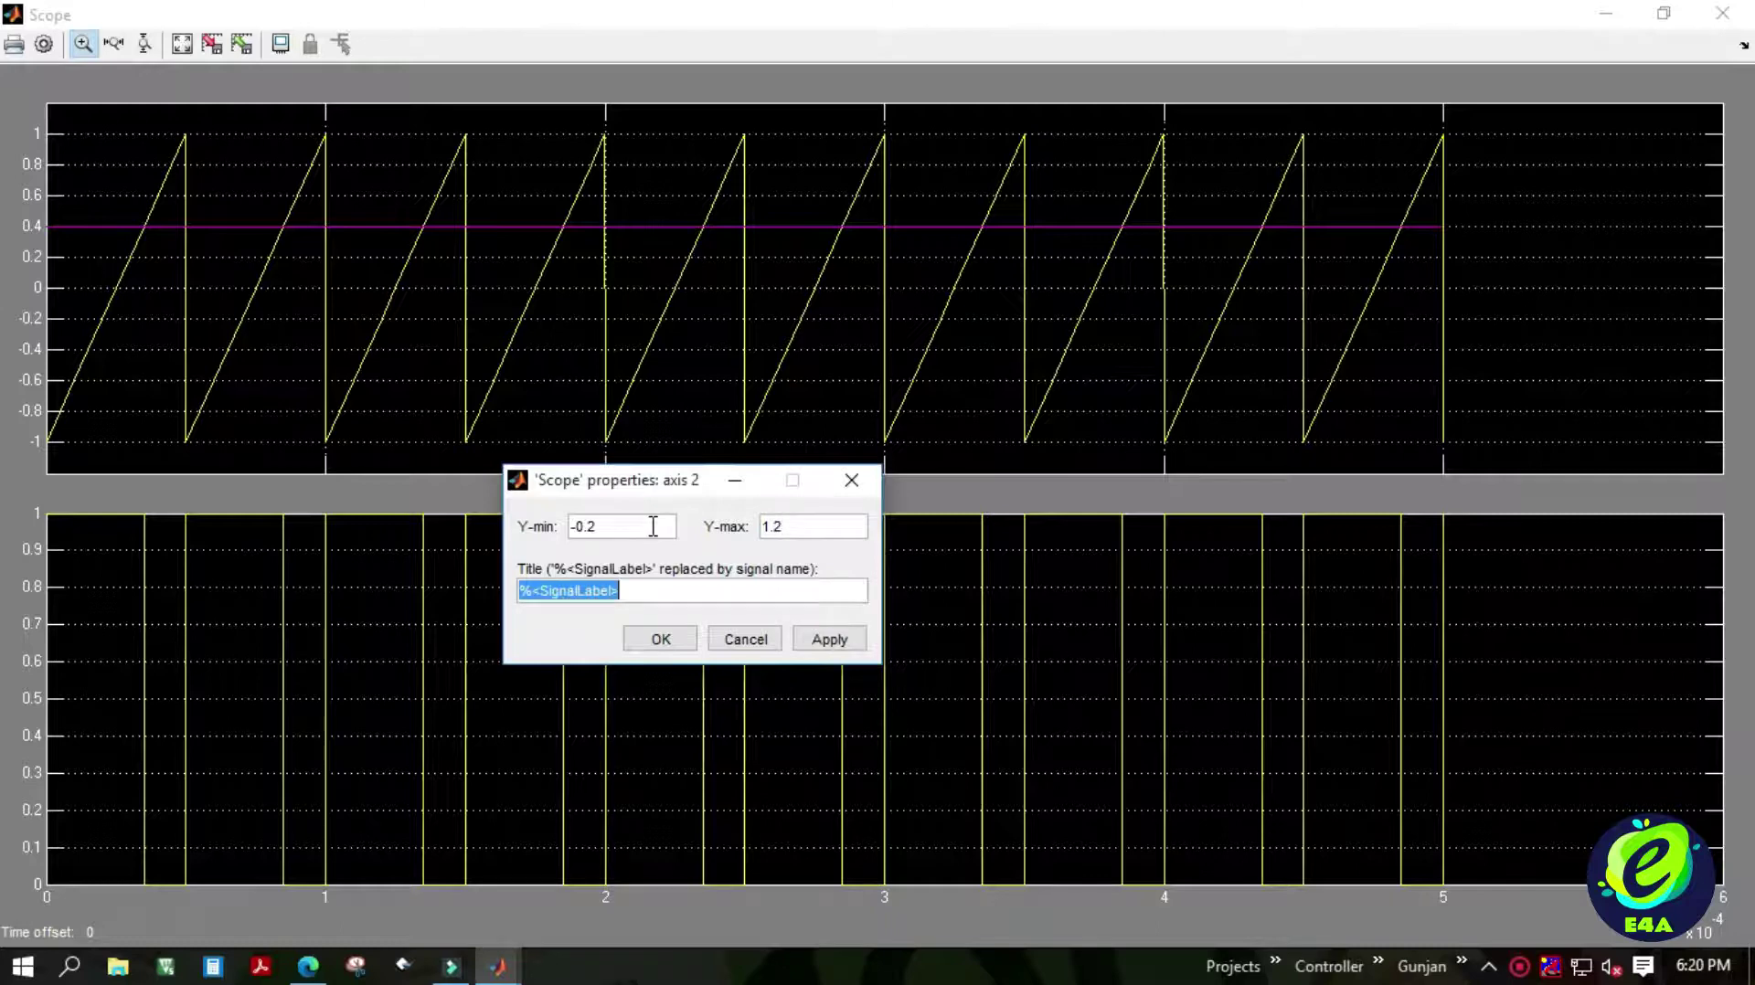
key(Tab)
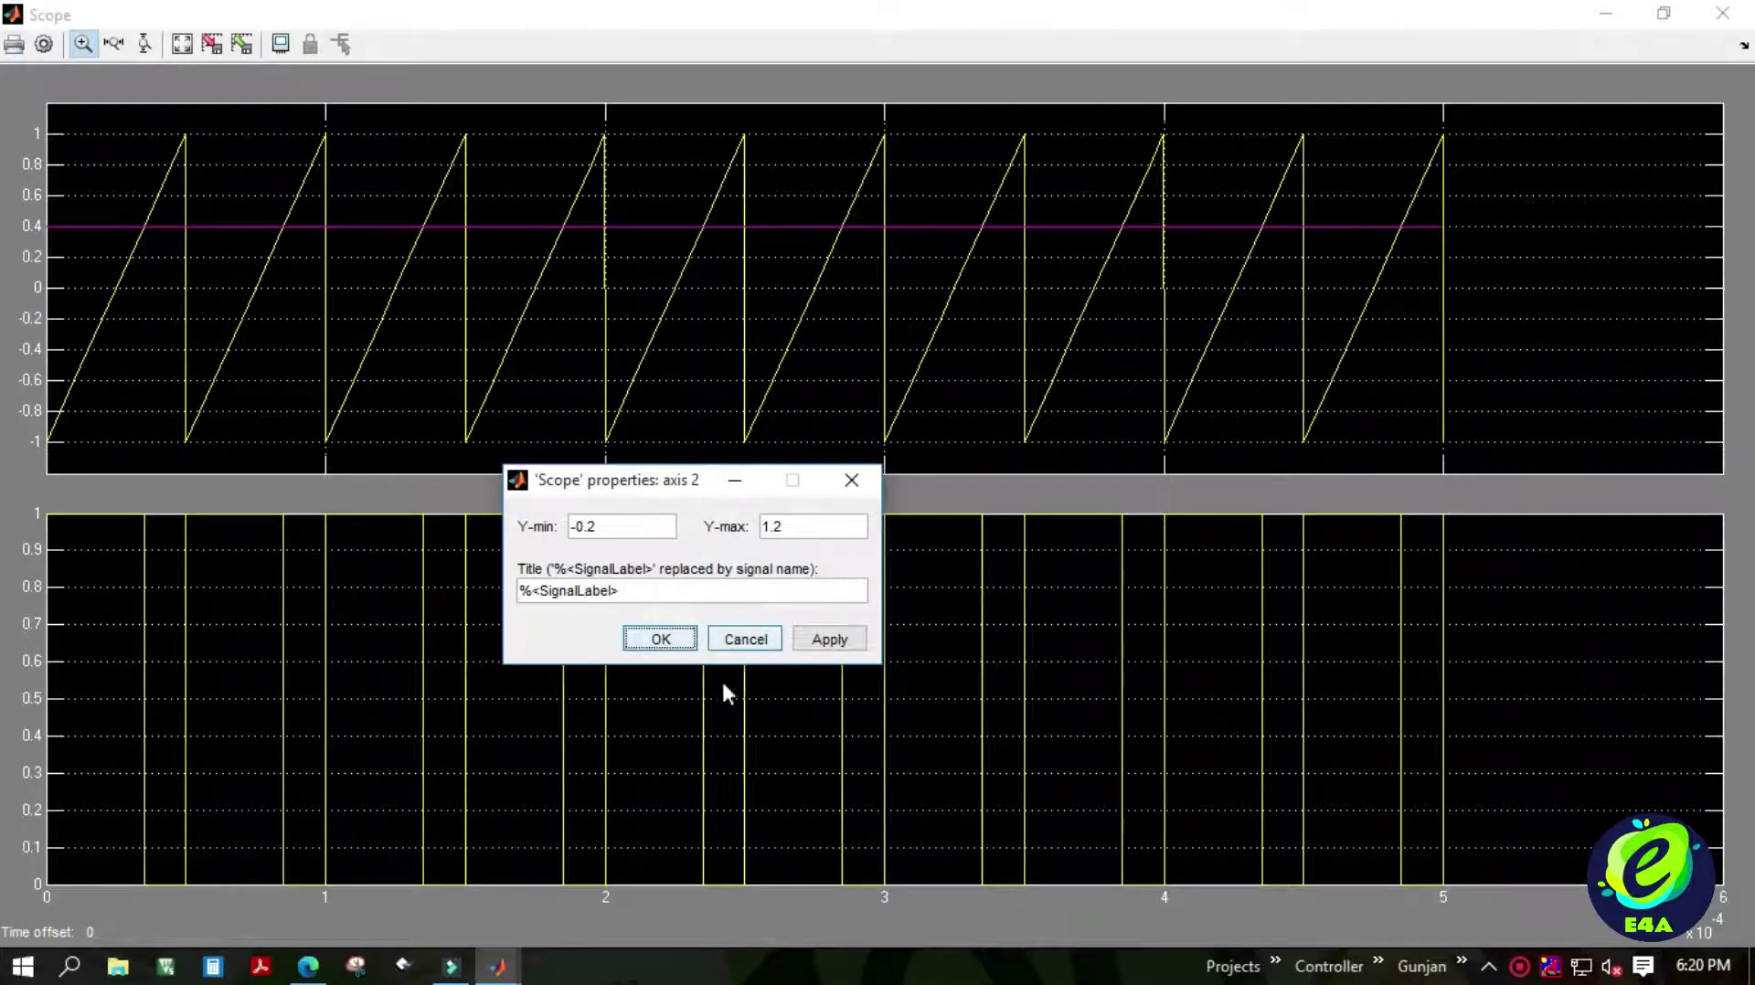
click(668, 639)
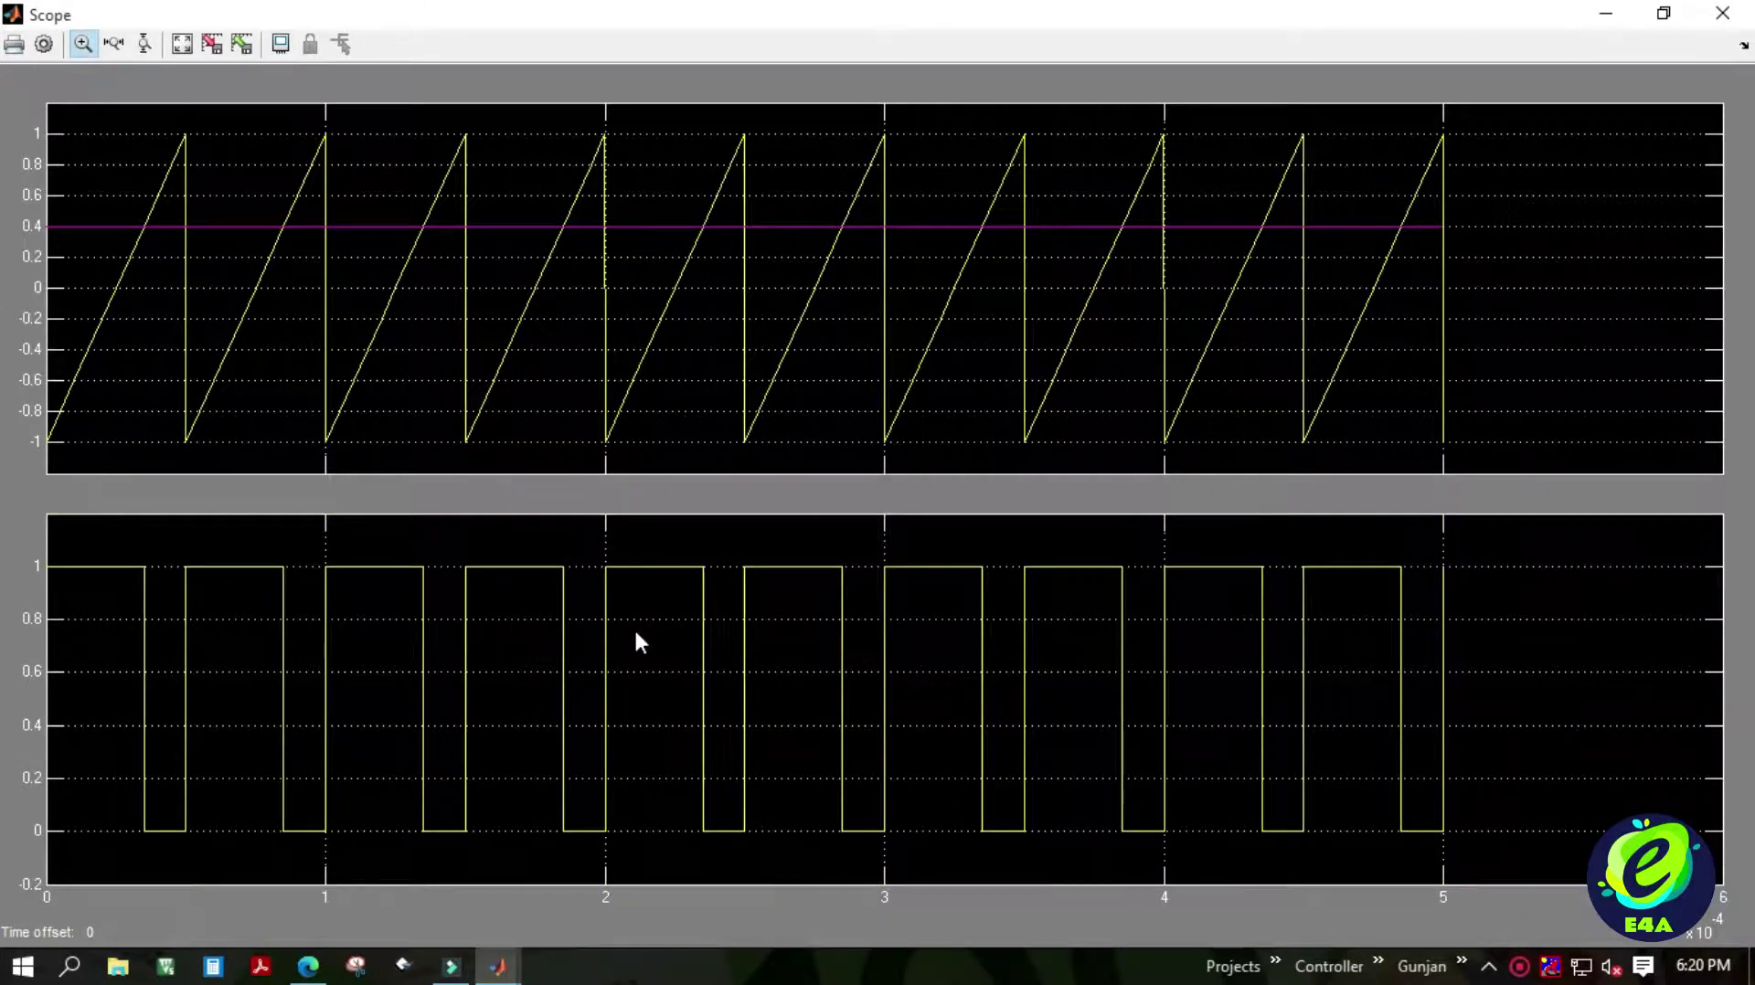